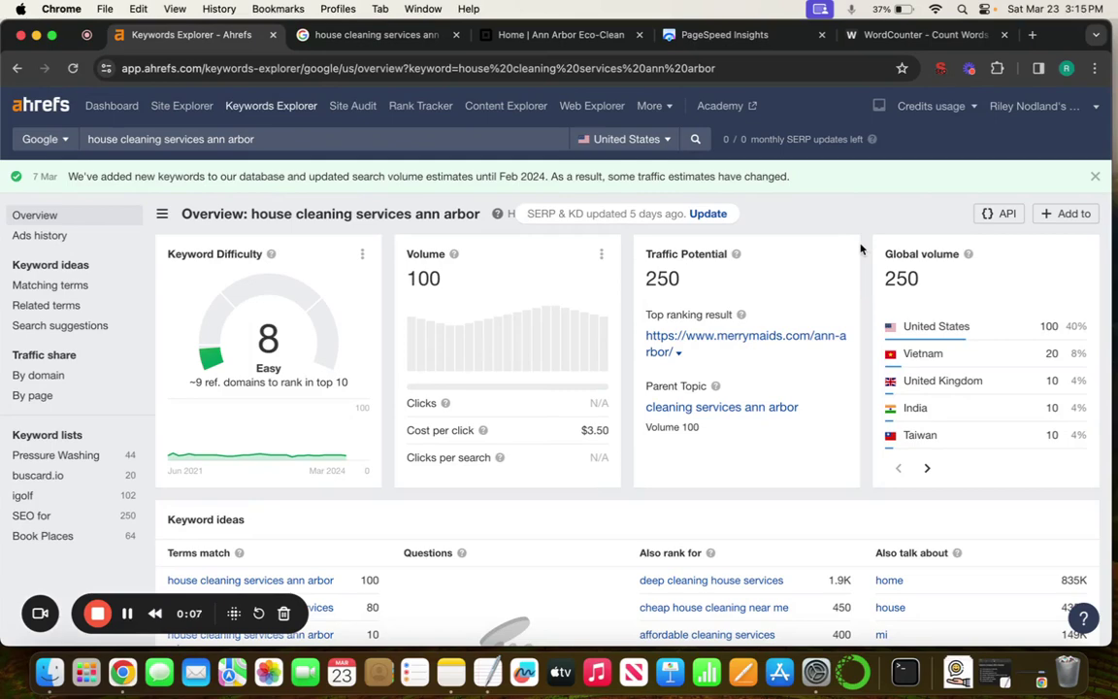
- Review the SEO checklist, highlighting its improve-page-speed and meta-title items
{"action": "left_click", "coordinate": [997, 670]}
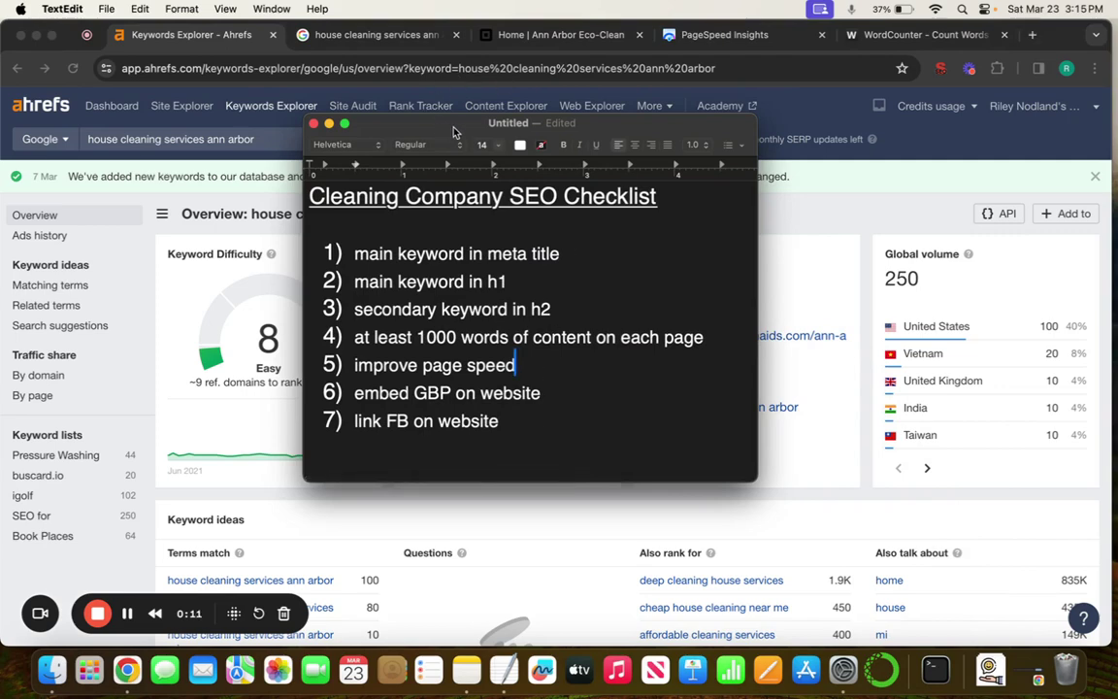
{"action": "mouse_move", "coordinate": [561, 123]}
{"action": "left_click_drag", "start_coordinate": [506, 421], "coordinate": [308, 194]}
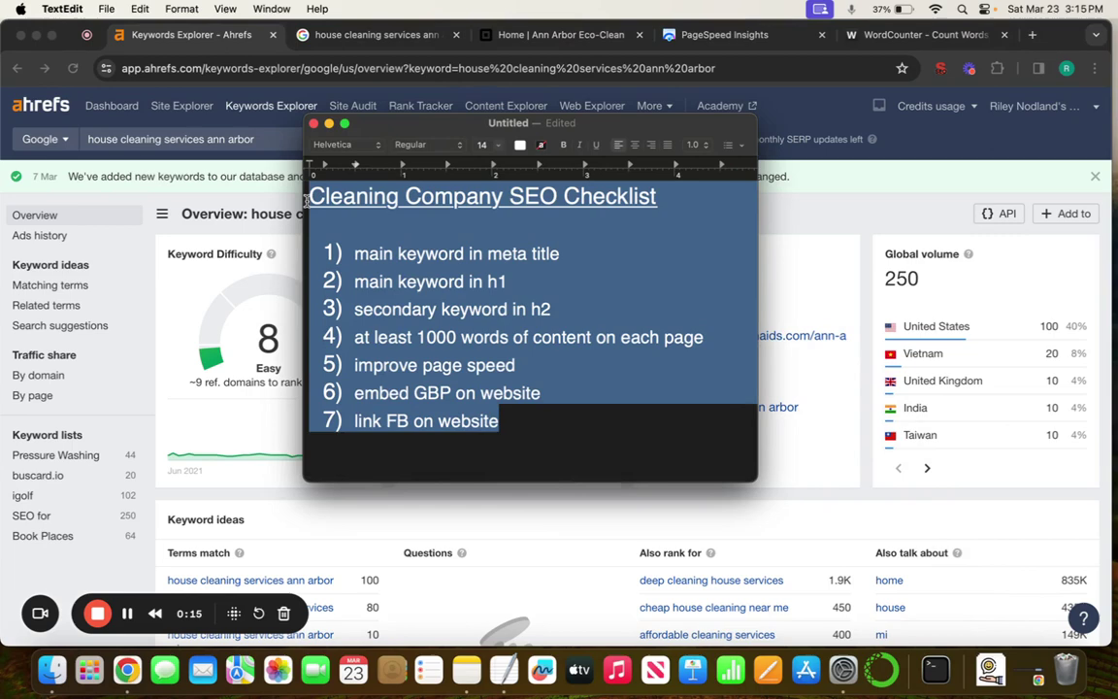
{"action": "left_click", "coordinate": [520, 429]}
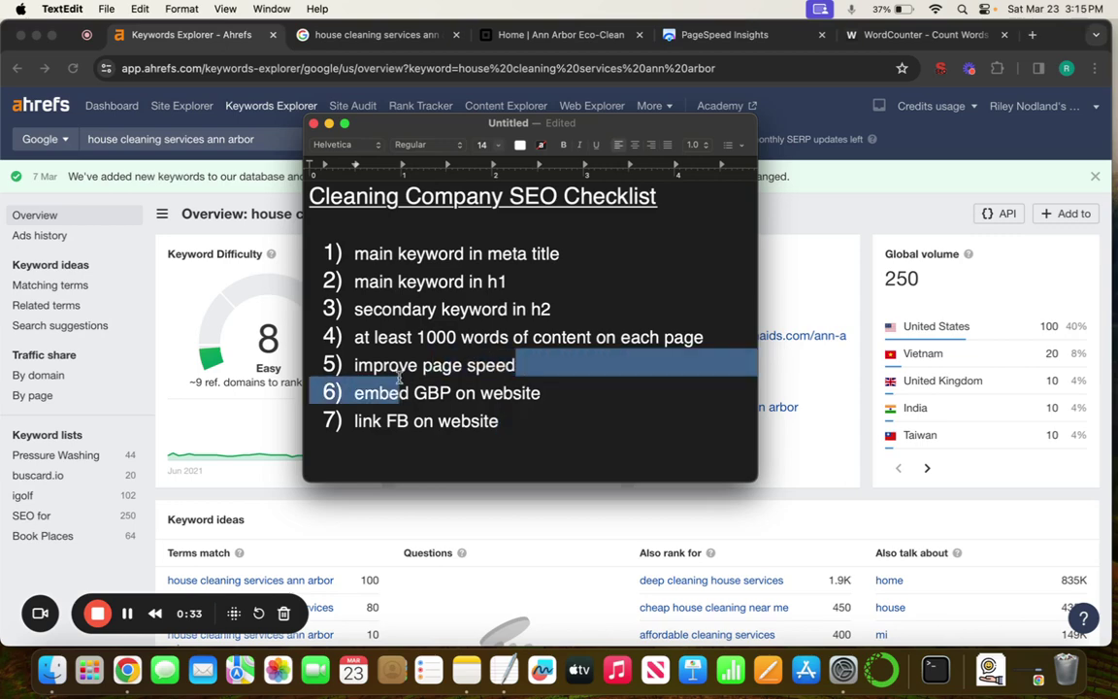
{"action": "left_click_drag", "start_coordinate": [530, 358], "coordinate": [323, 364]}
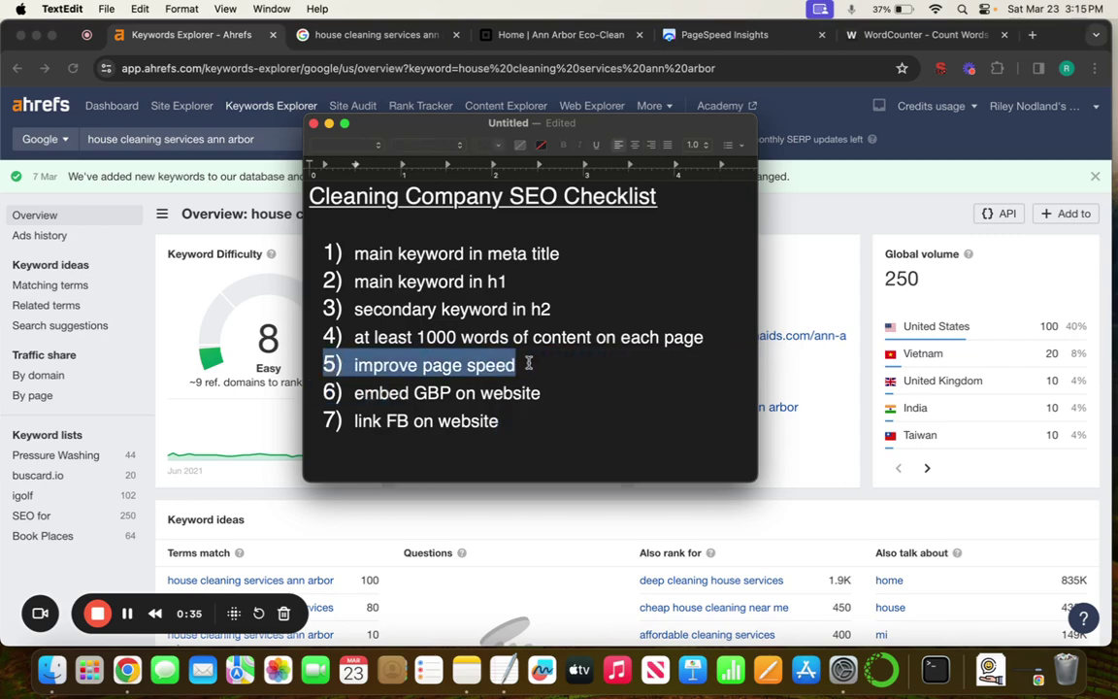
{"action": "left_click", "coordinate": [499, 421]}
{"action": "left_click", "coordinate": [567, 258]}
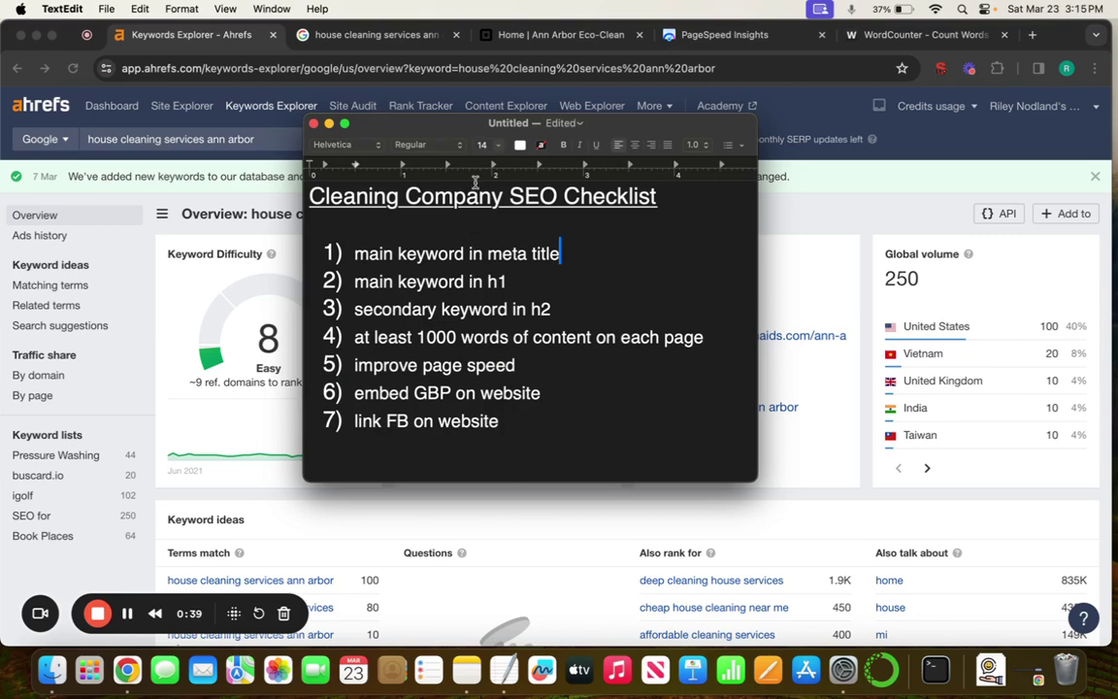
- Hide the checklist and highlight the searched keyword 'house cleaning services ann arbor' in Ahrefs
{"action": "left_click", "coordinate": [328, 124]}
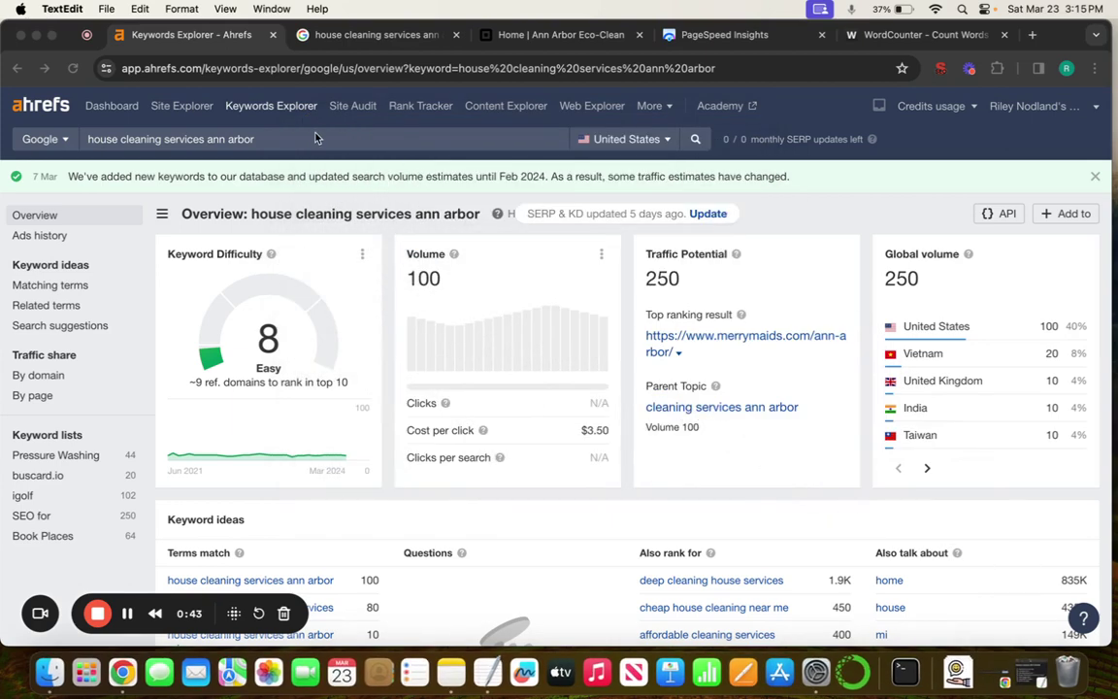
{"action": "left_click", "coordinate": [274, 136]}
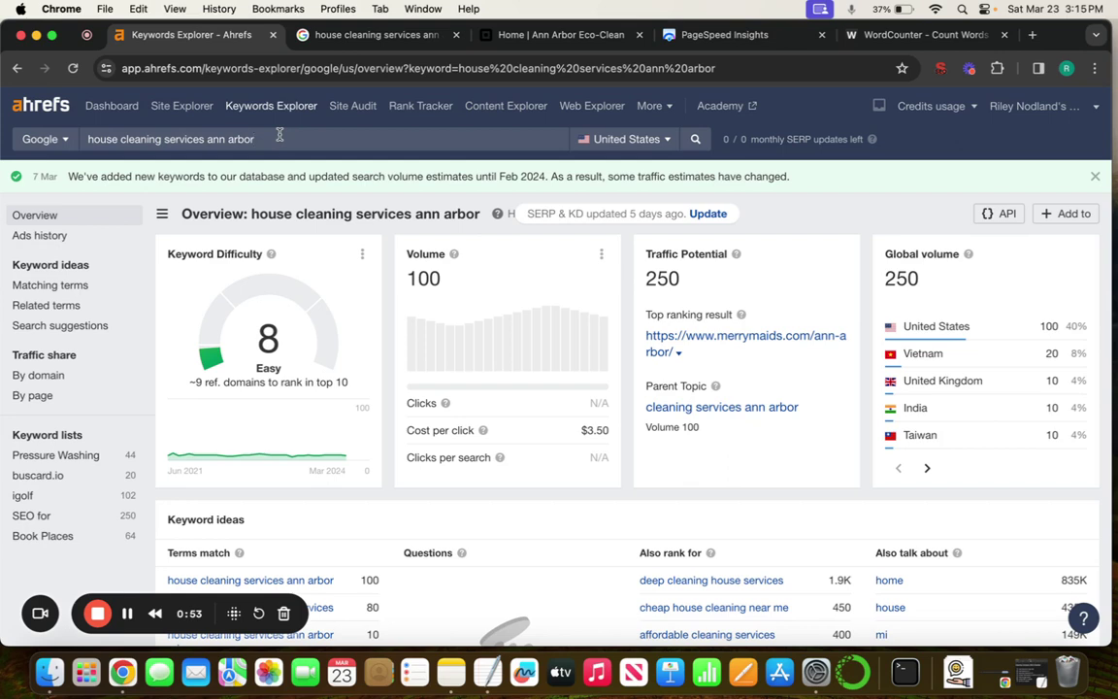
{"action": "left_click_drag", "start_coordinate": [280, 135], "coordinate": [86, 139]}
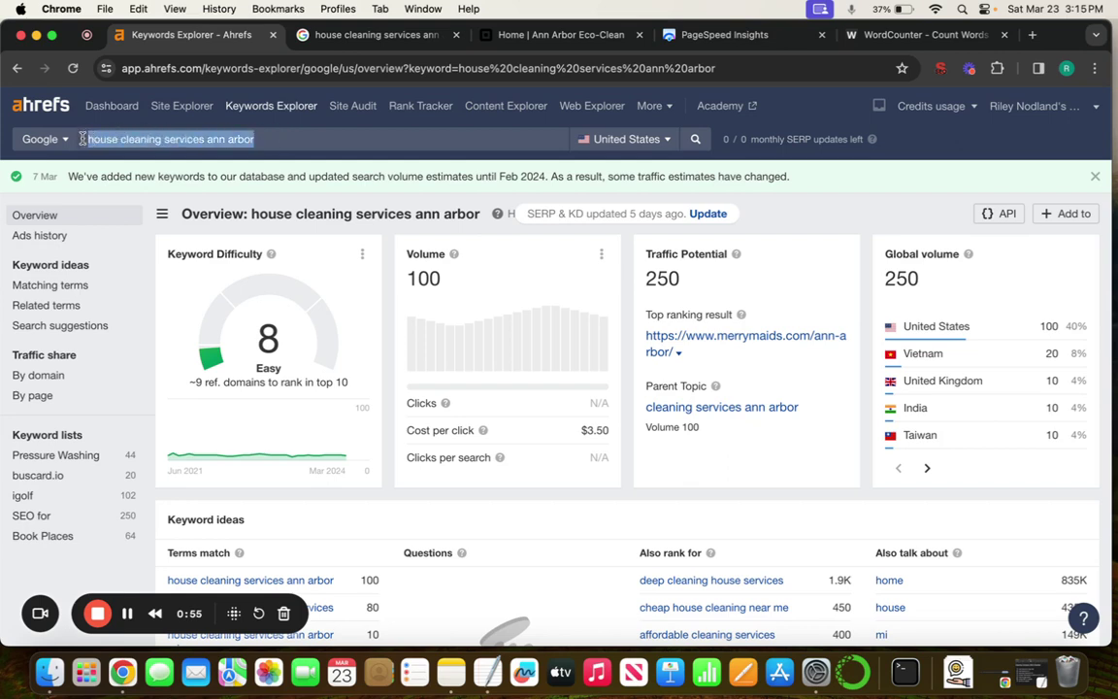
{"action": "left_click", "coordinate": [386, 304]}
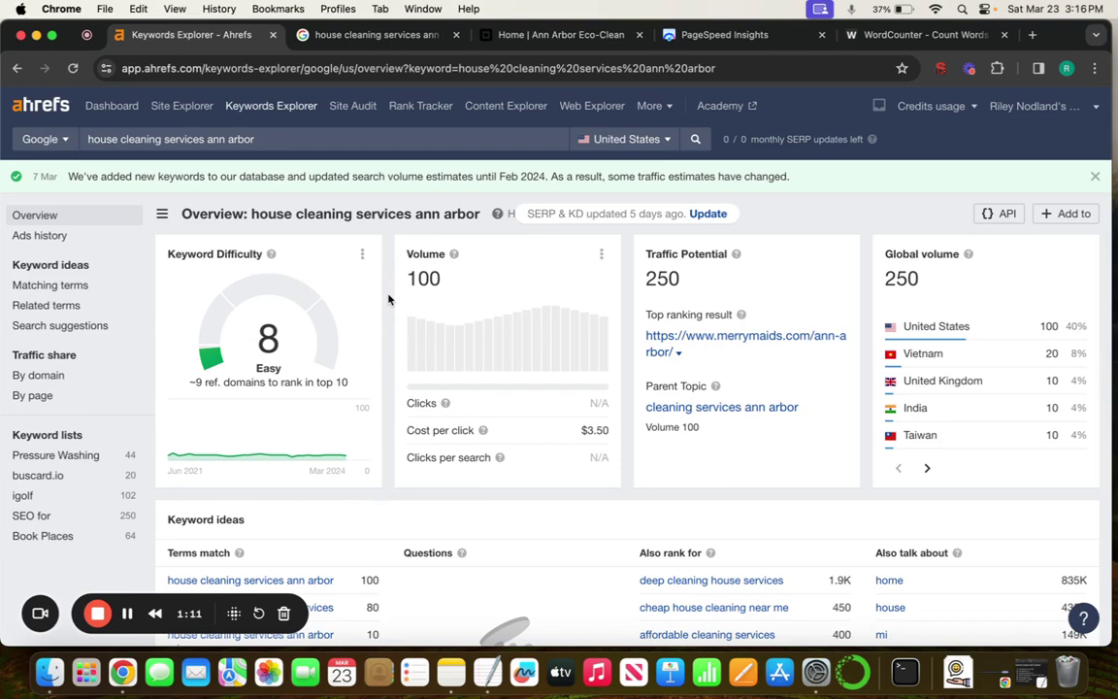
- Scroll down to the SERP overview, led by Merry Maids, and highlight the keyword in its heading
{"action": "scroll", "coordinate": [388, 299], "scroll_direction": "down", "scroll_amount": 1}
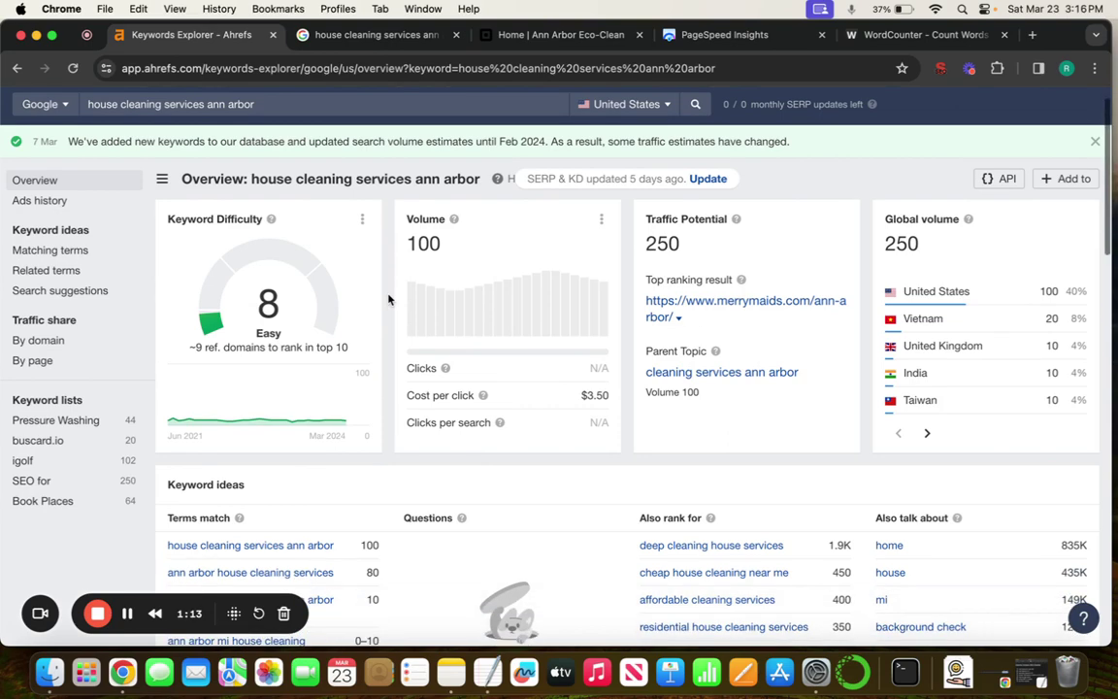
{"action": "scroll", "coordinate": [389, 299], "scroll_direction": "down", "scroll_amount": 5}
{"action": "scroll", "coordinate": [364, 328], "scroll_direction": "down", "scroll_amount": 4}
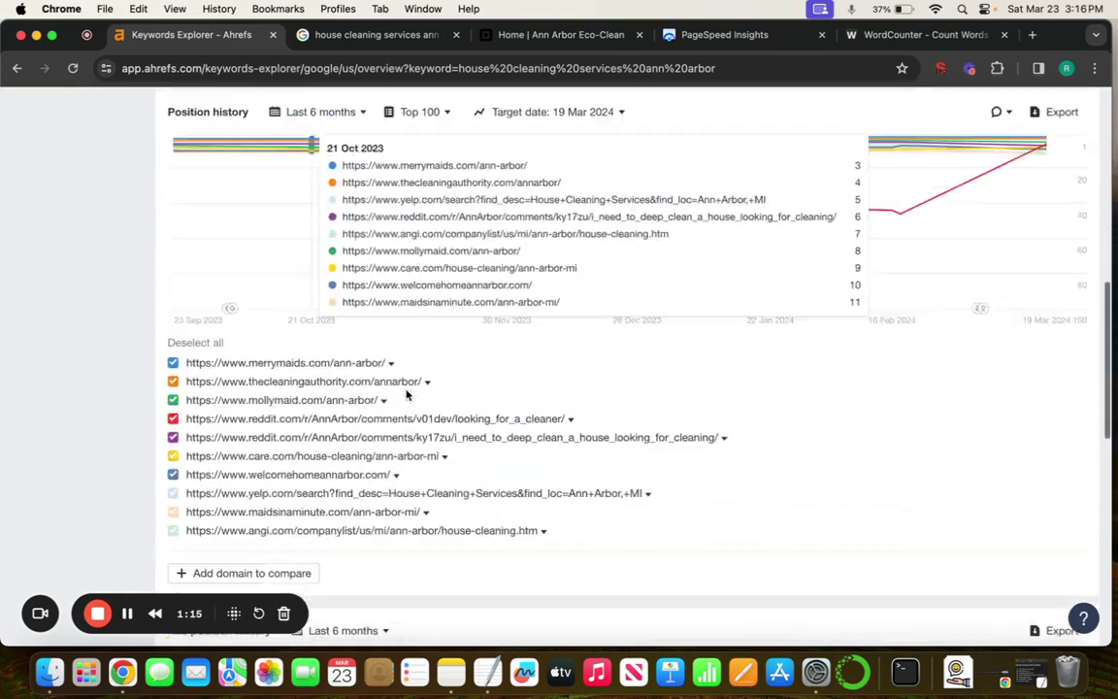
{"action": "scroll", "coordinate": [437, 388], "scroll_direction": "down", "scroll_amount": 3}
{"action": "scroll", "coordinate": [476, 431], "scroll_direction": "down", "scroll_amount": 9}
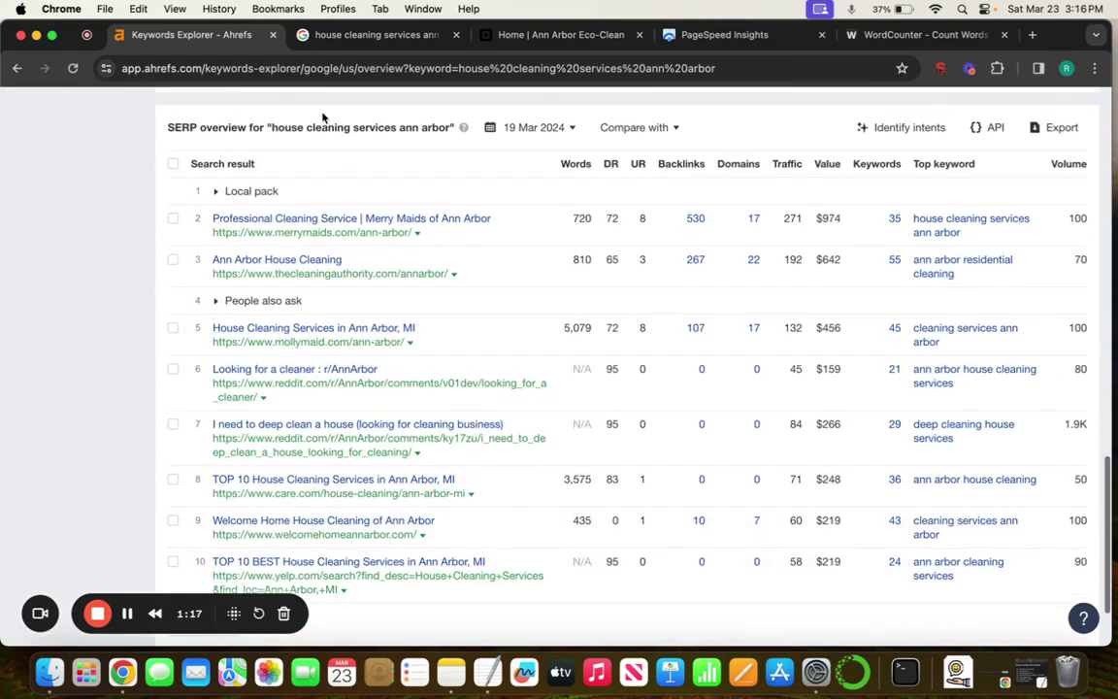
{"action": "left_click_drag", "start_coordinate": [272, 125], "coordinate": [449, 130]}
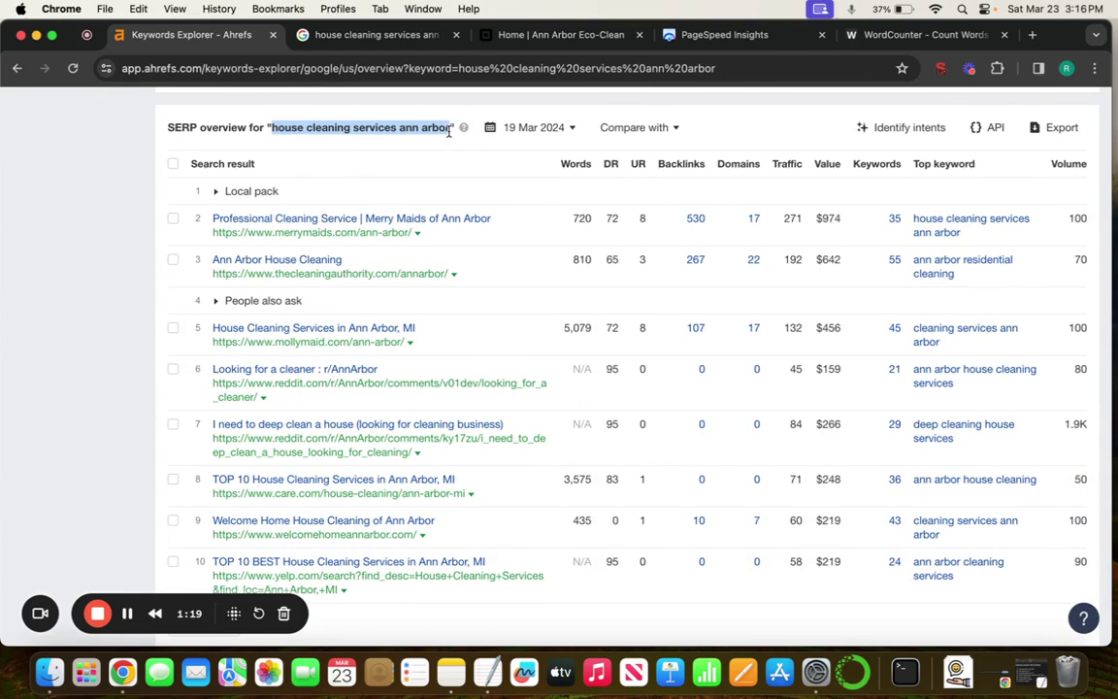
{"action": "scroll", "coordinate": [427, 320], "scroll_direction": "down", "scroll_amount": 2}
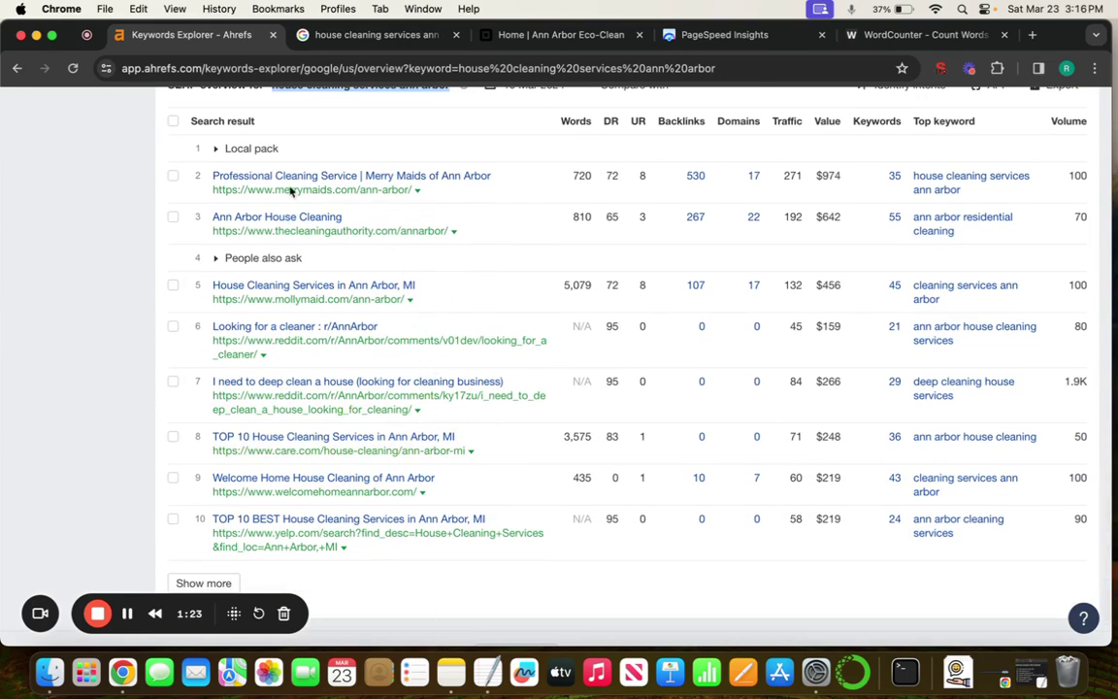
{"action": "left_click", "coordinate": [366, 45]}
{"action": "scroll", "coordinate": [232, 529], "scroll_direction": "down", "scroll_amount": 5}
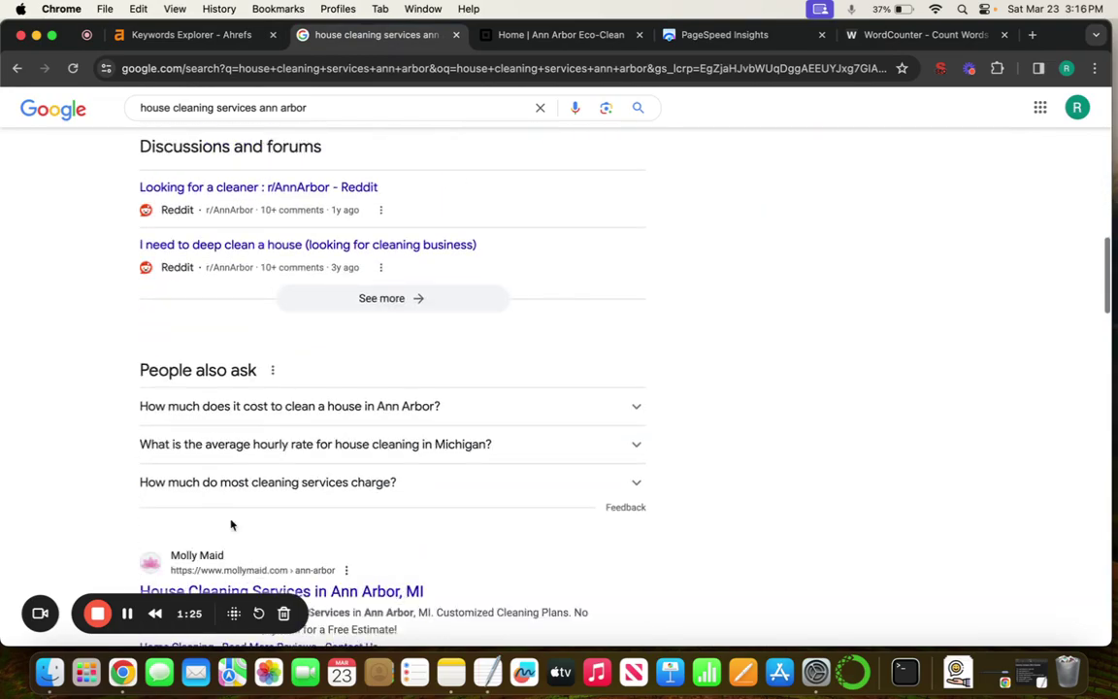
{"action": "scroll", "coordinate": [203, 437], "scroll_direction": "down", "scroll_amount": 8}
{"action": "scroll", "coordinate": [194, 396], "scroll_direction": "down", "scroll_amount": 5}
{"action": "scroll", "coordinate": [194, 396], "scroll_direction": "up", "scroll_amount": 10}
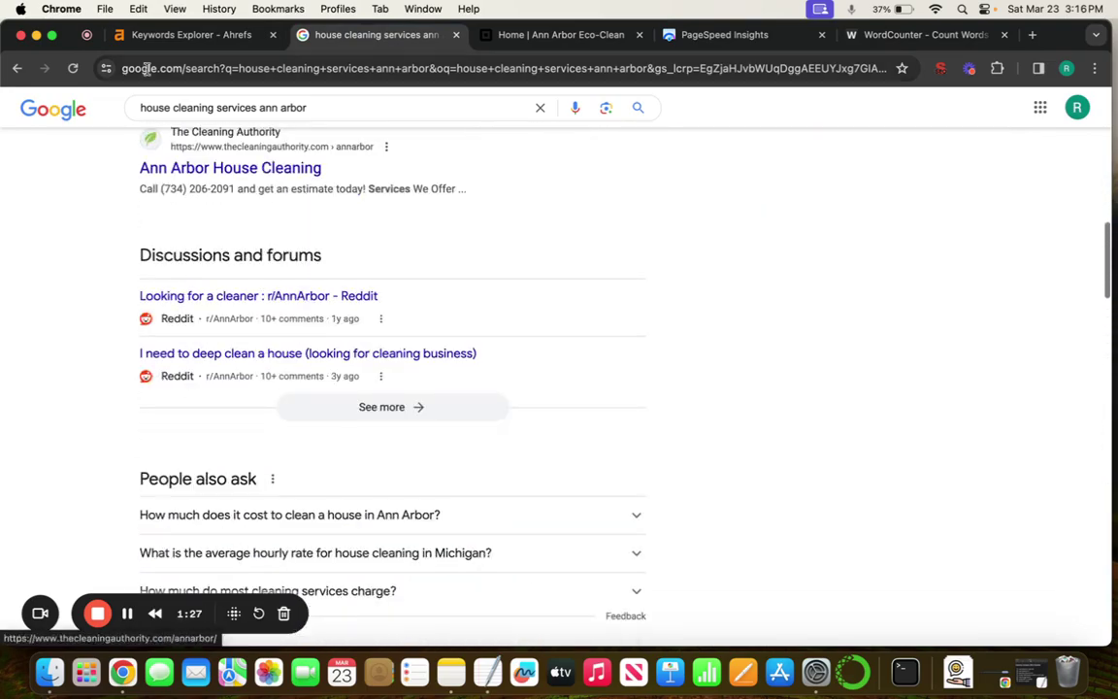
{"action": "left_click", "coordinate": [184, 34]}
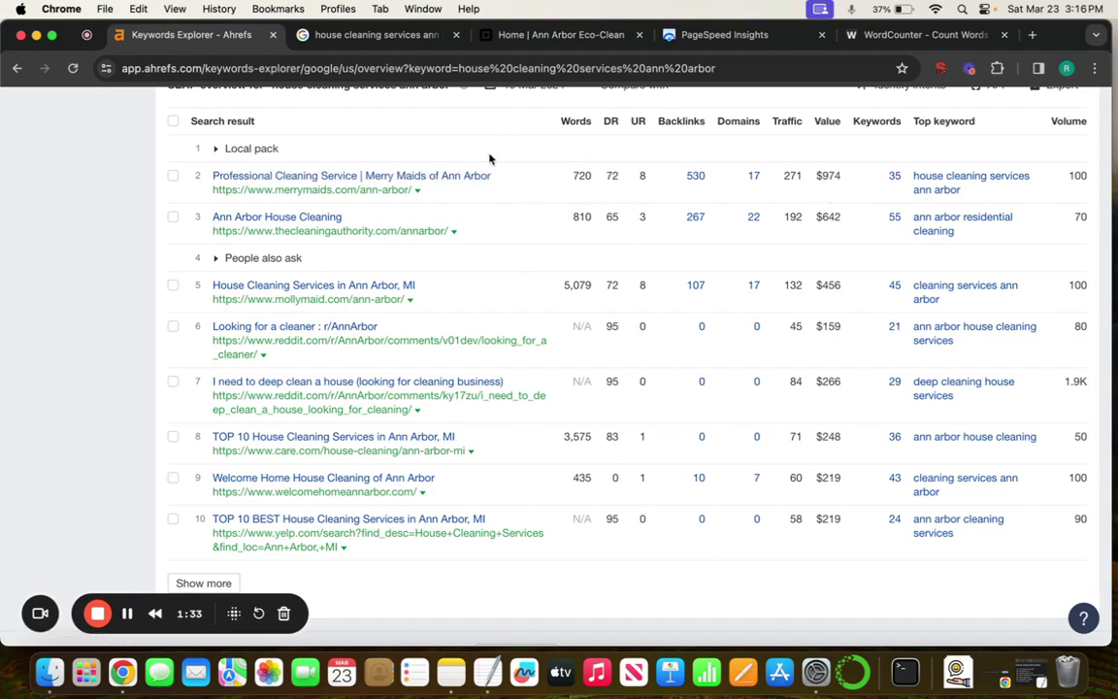
{"action": "scroll", "coordinate": [489, 158], "scroll_direction": "up", "scroll_amount": 2}
{"action": "scroll", "coordinate": [532, 164], "scroll_direction": "up", "scroll_amount": 10}
{"action": "scroll", "coordinate": [502, 270], "scroll_direction": "up", "scroll_amount": 5}
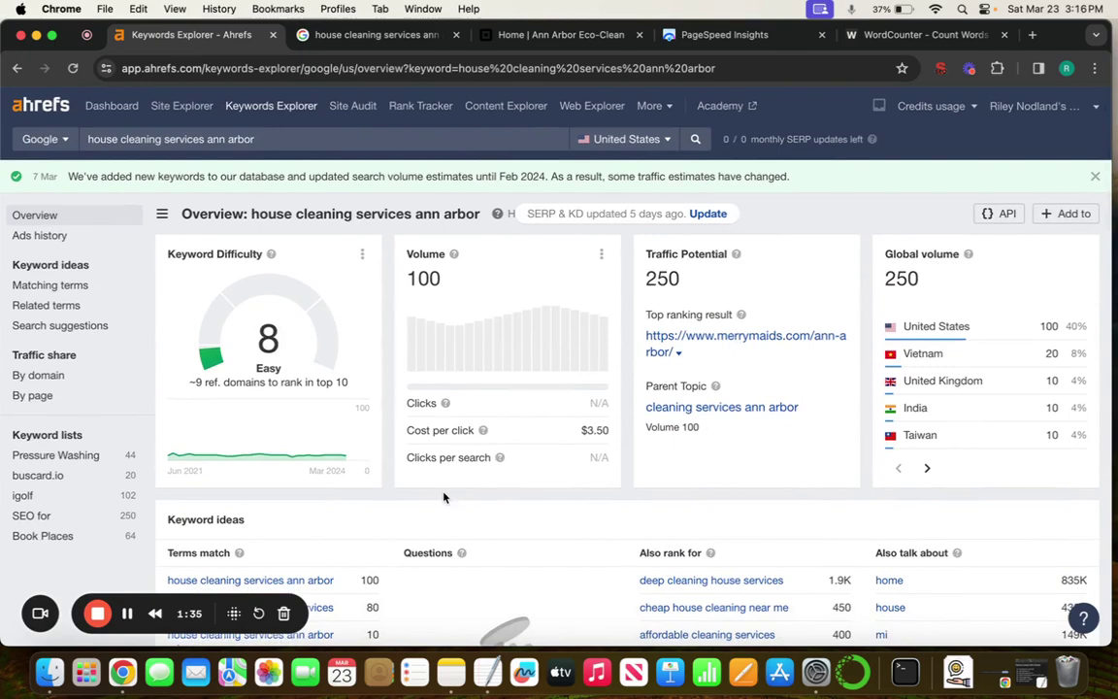
{"action": "scroll", "coordinate": [443, 497], "scroll_direction": "down", "scroll_amount": 2}
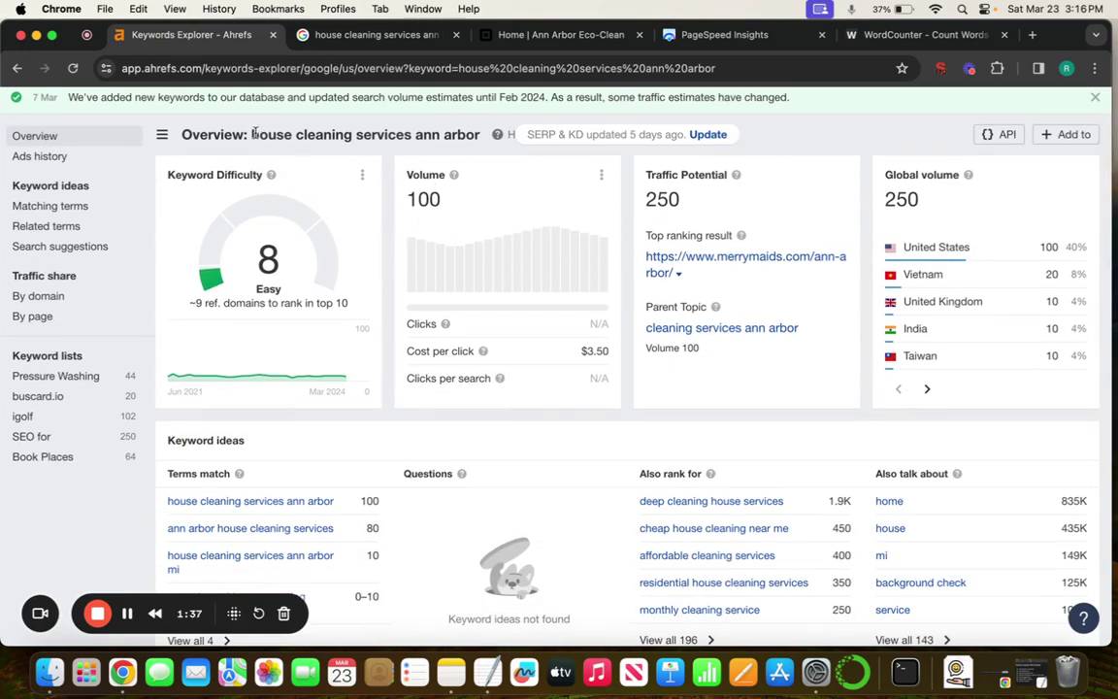
{"action": "scroll", "coordinate": [492, 384], "scroll_direction": "down", "scroll_amount": 10}
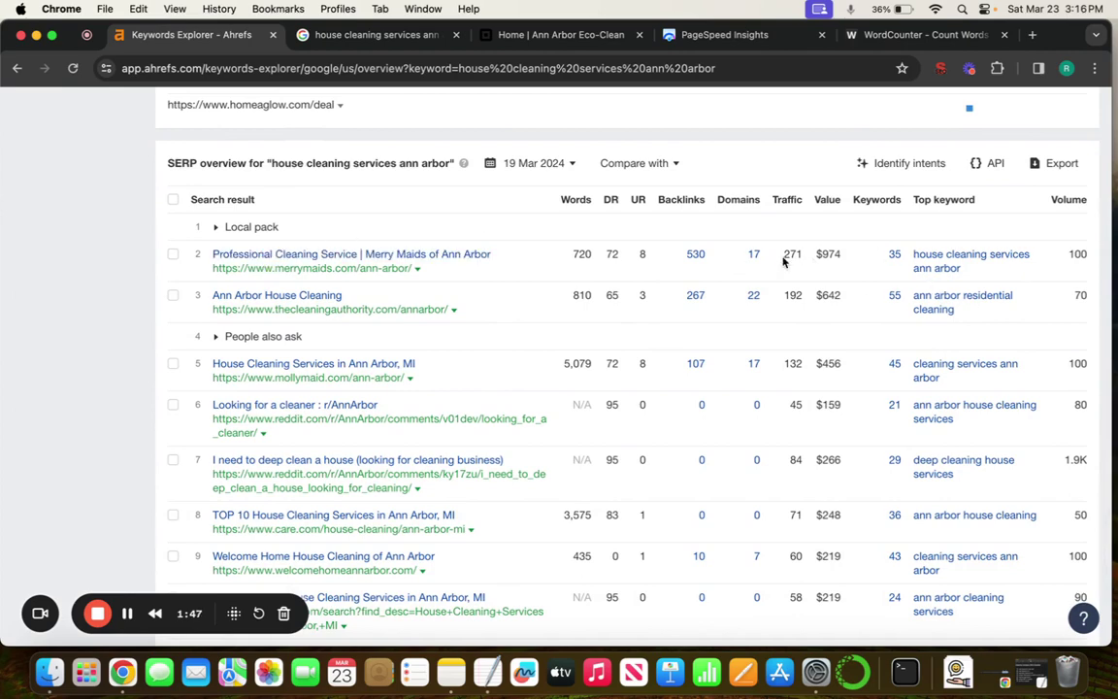
{"action": "left_click_drag", "start_coordinate": [784, 255], "coordinate": [799, 255]}
{"action": "scroll", "coordinate": [551, 317], "scroll_direction": "down", "scroll_amount": 1}
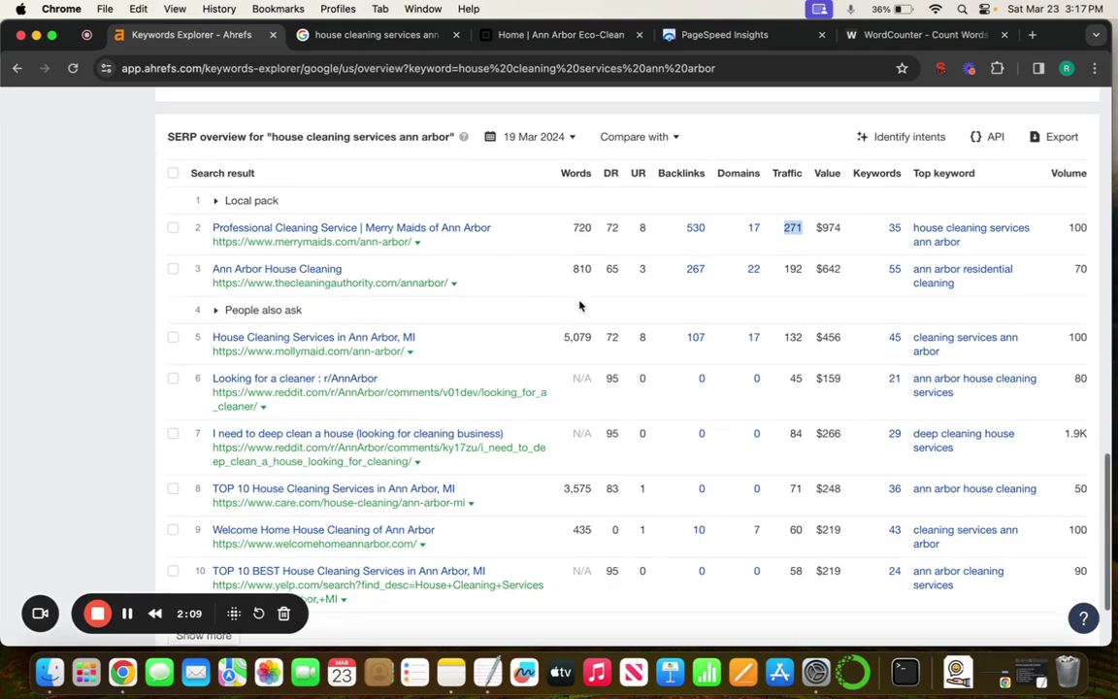
{"action": "left_click_drag", "start_coordinate": [784, 269], "coordinate": [796, 271]}
{"action": "left_click", "coordinate": [780, 338]}
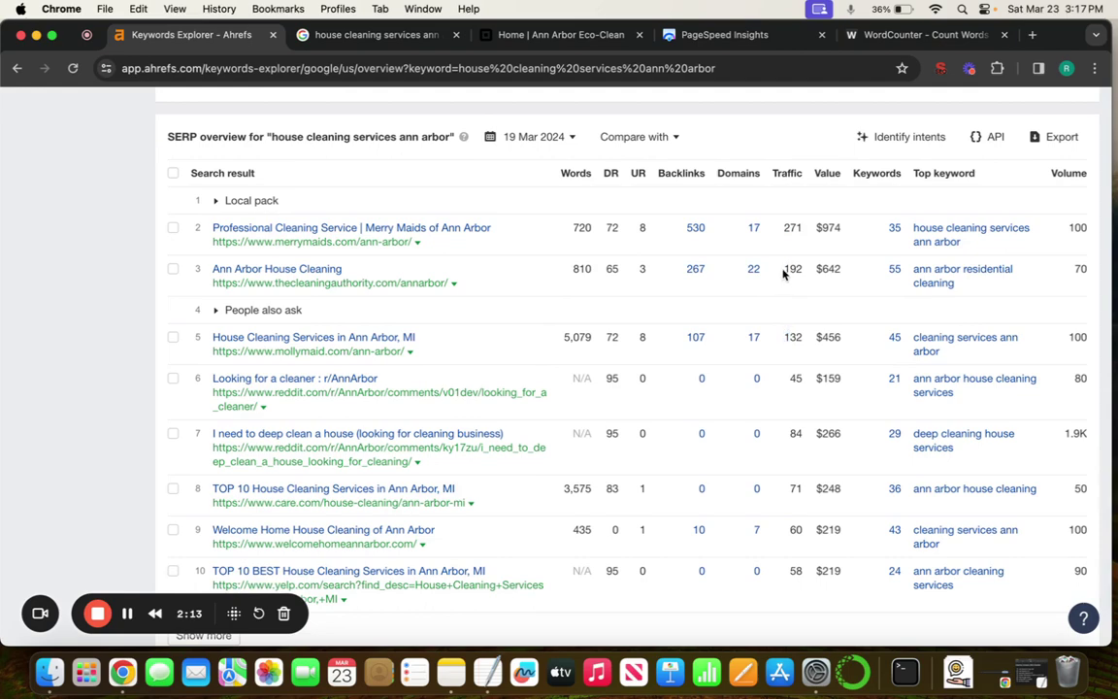
{"action": "left_click_drag", "start_coordinate": [786, 270], "coordinate": [810, 274]}
{"action": "scroll", "coordinate": [786, 323], "scroll_direction": "down", "scroll_amount": 3}
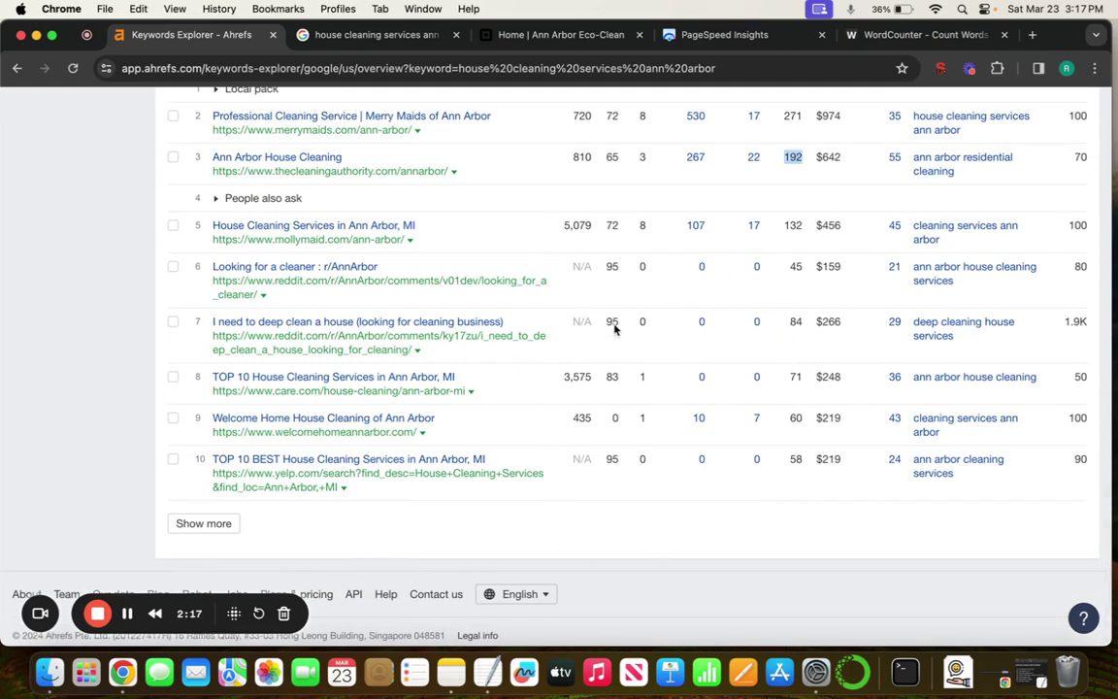
{"action": "left_click", "coordinate": [201, 523]}
{"action": "scroll", "coordinate": [145, 459], "scroll_direction": "down", "scroll_amount": 3}
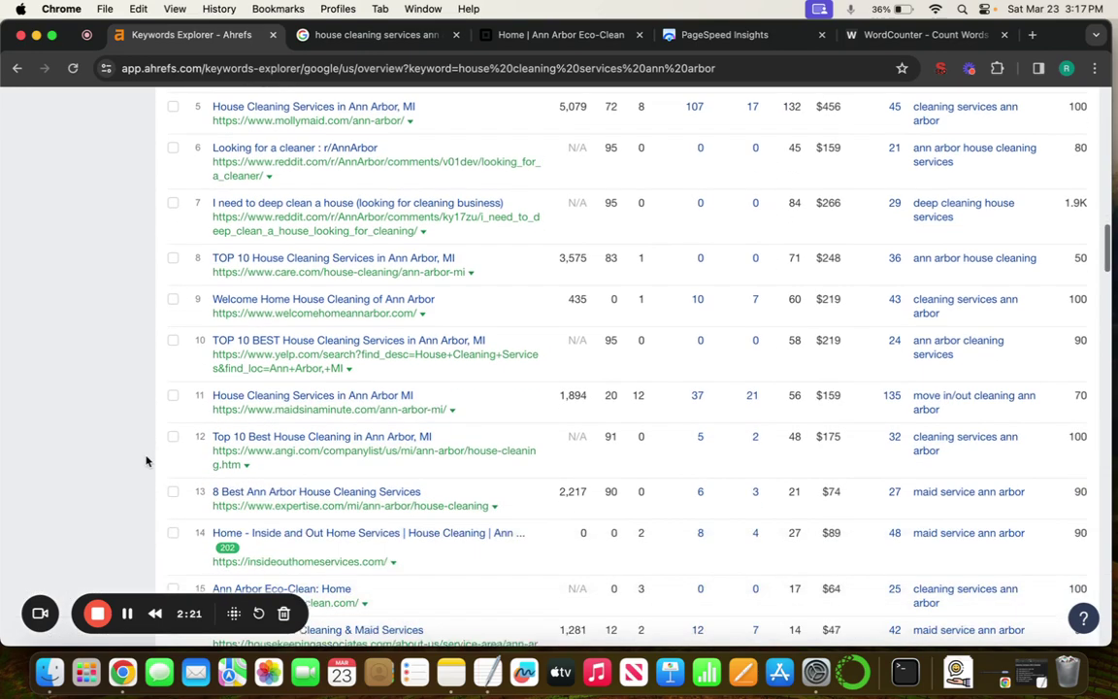
{"action": "scroll", "coordinate": [323, 509], "scroll_direction": "down", "scroll_amount": 3}
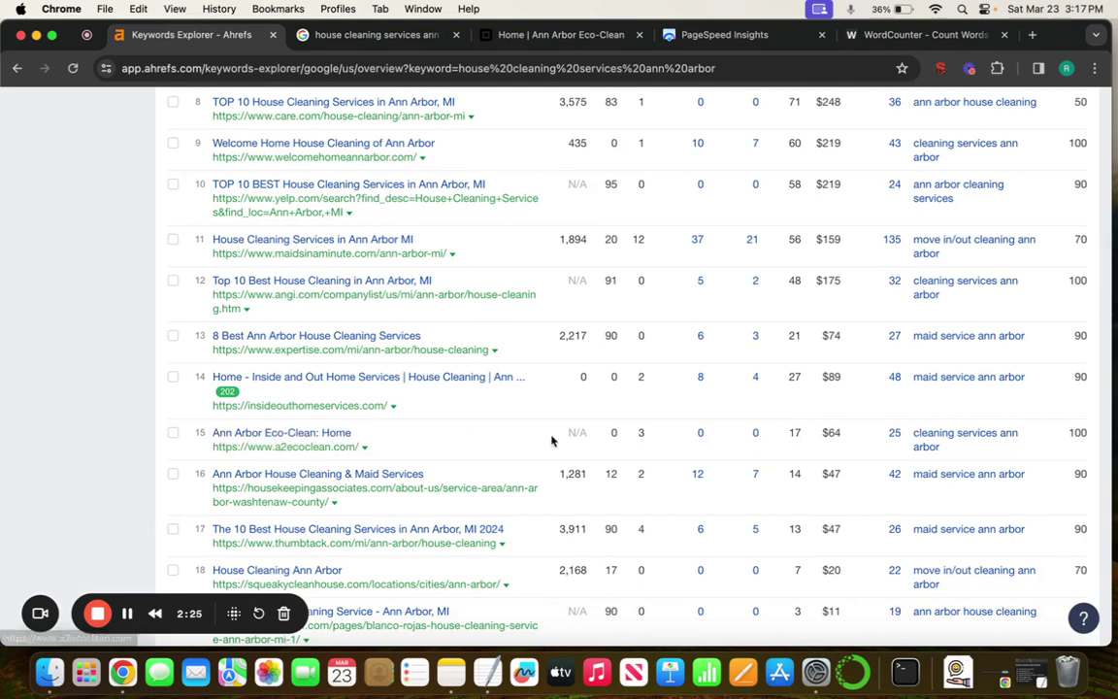
{"action": "scroll", "coordinate": [611, 439], "scroll_direction": "up", "scroll_amount": 1}
{"action": "scroll", "coordinate": [616, 230], "scroll_direction": "up", "scroll_amount": 5}
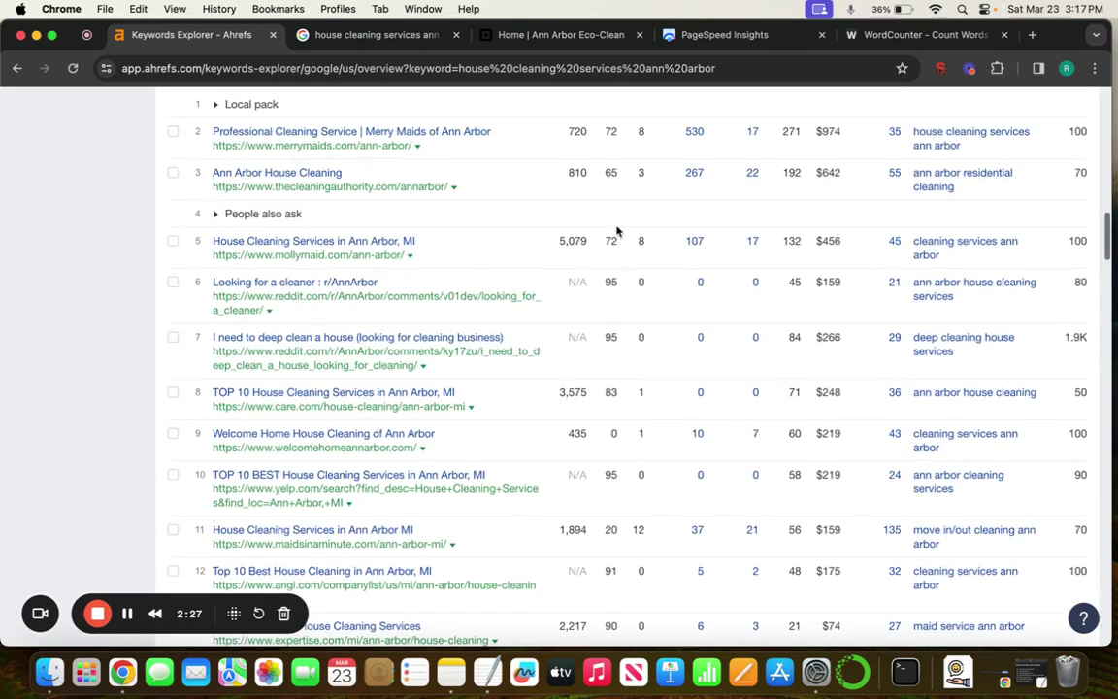
{"action": "scroll", "coordinate": [619, 213], "scroll_direction": "up", "scroll_amount": 3}
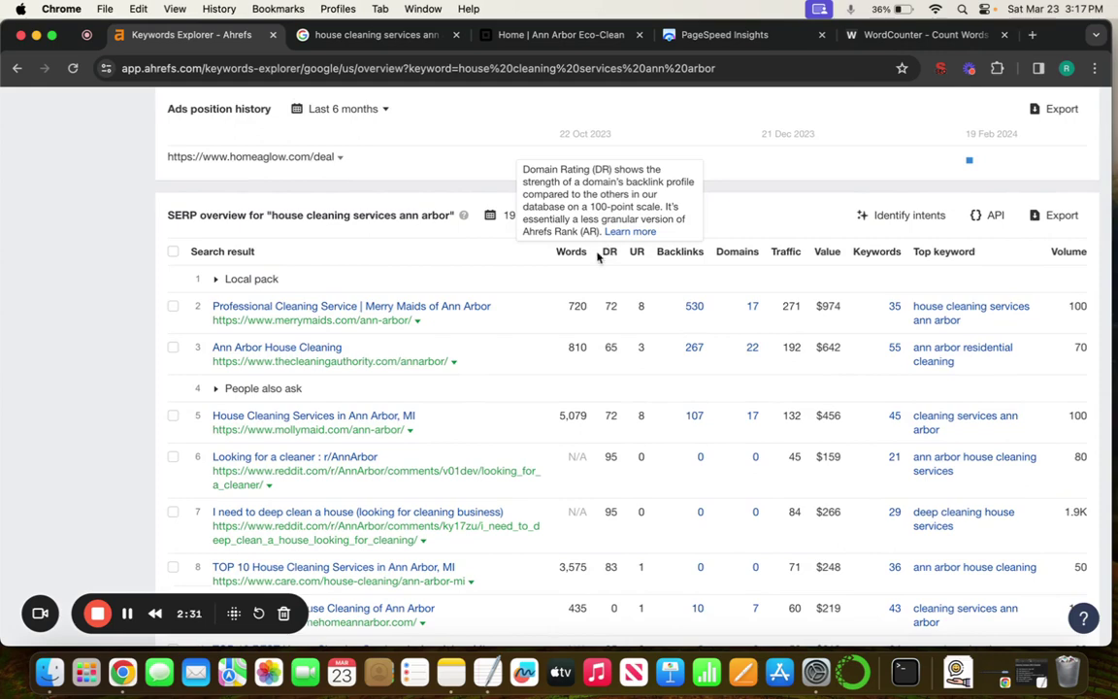
{"action": "double_click", "coordinate": [609, 305]}
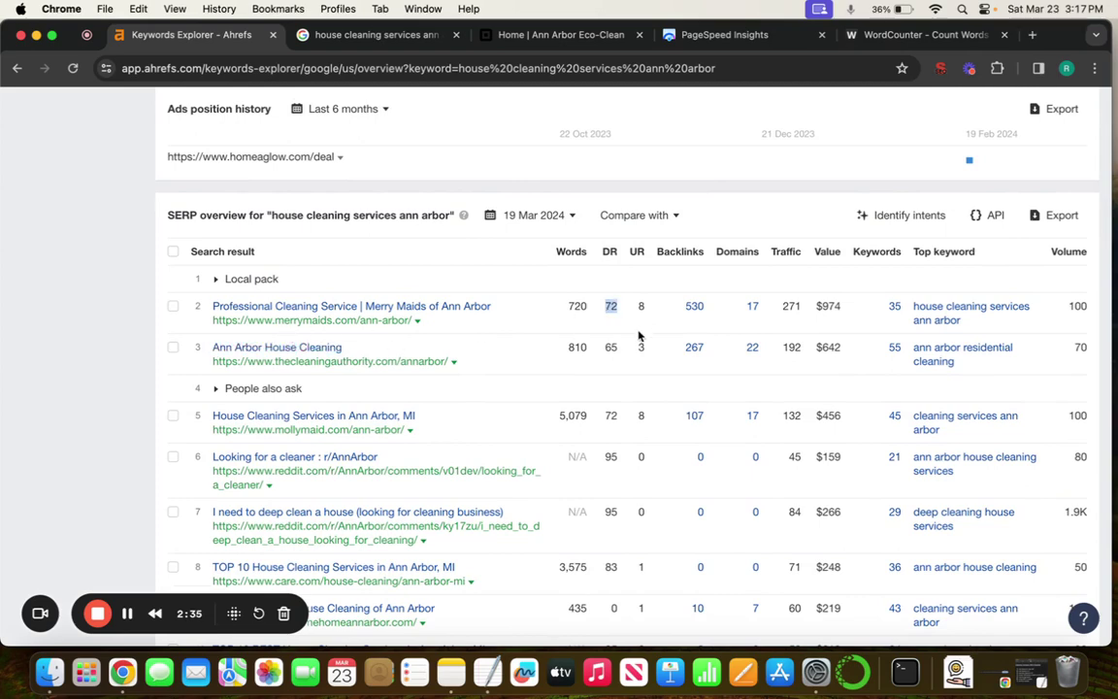
{"action": "double_click", "coordinate": [609, 348]}
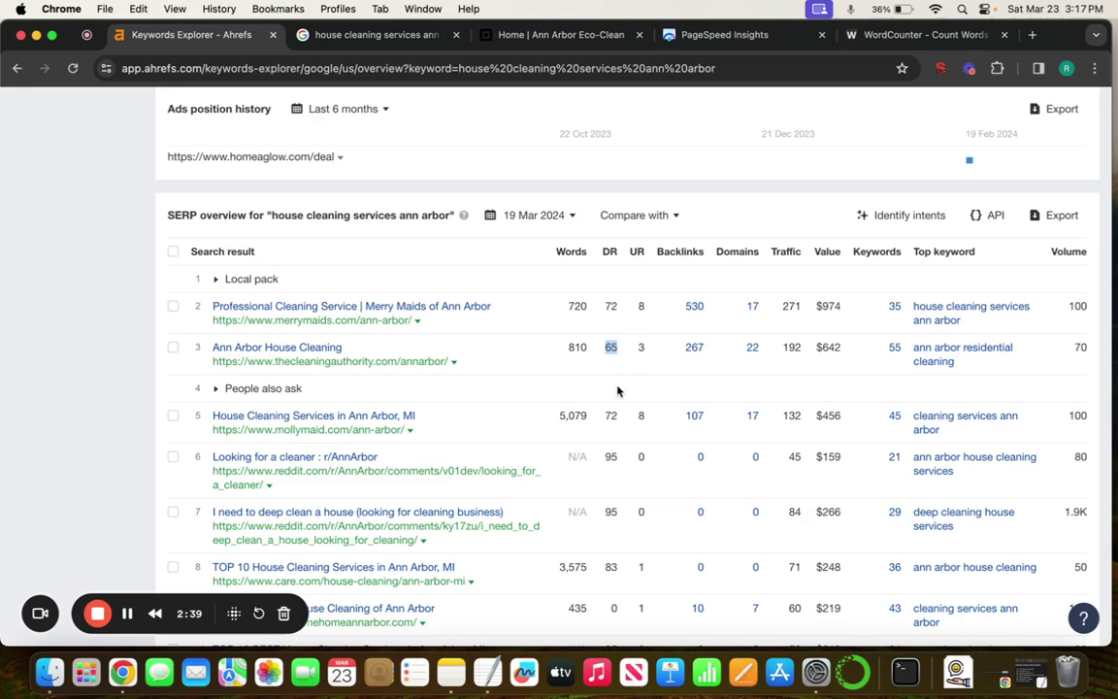
{"action": "scroll", "coordinate": [601, 417], "scroll_direction": "down", "scroll_amount": 2}
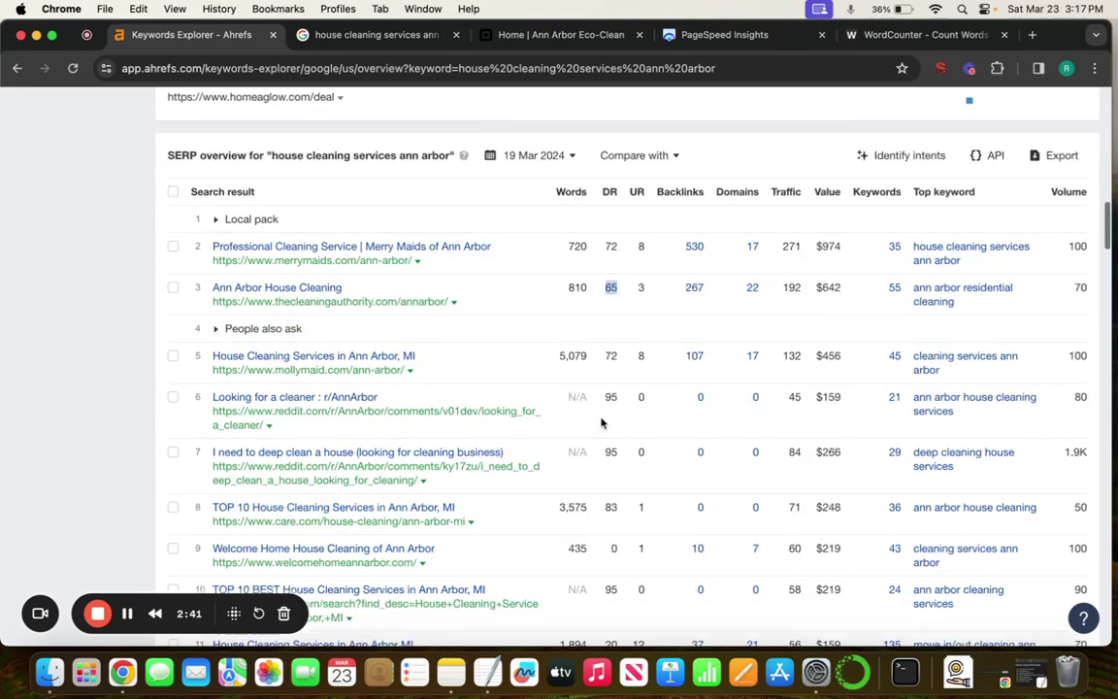
{"action": "scroll", "coordinate": [621, 485], "scroll_direction": "down", "scroll_amount": 2}
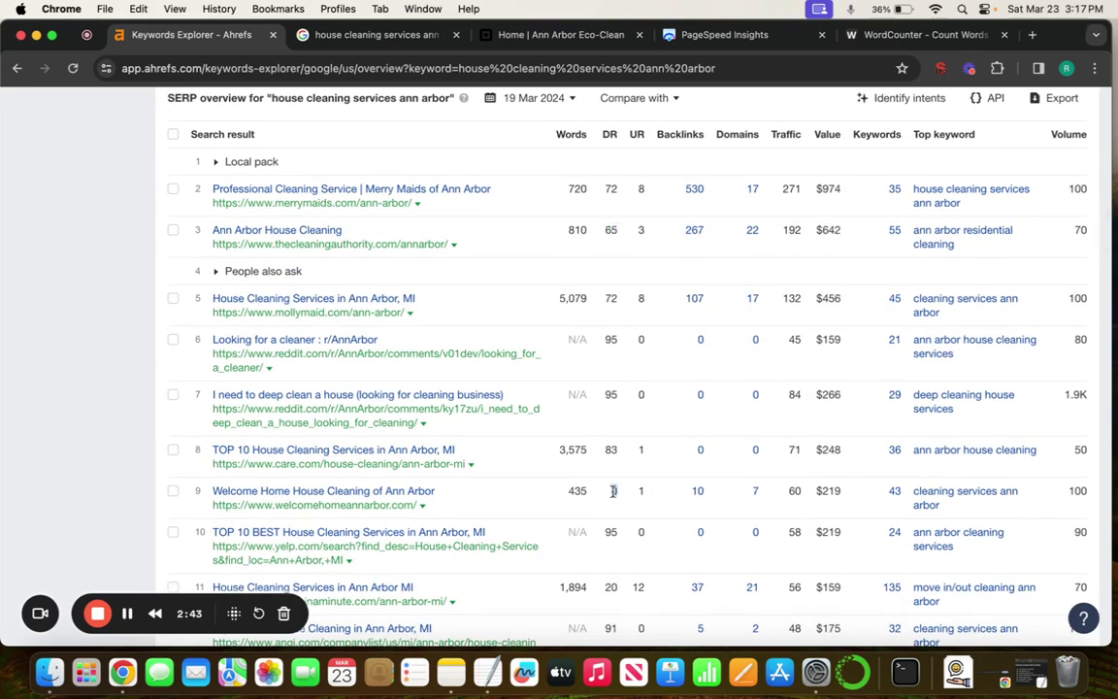
{"action": "double_click", "coordinate": [613, 491]}
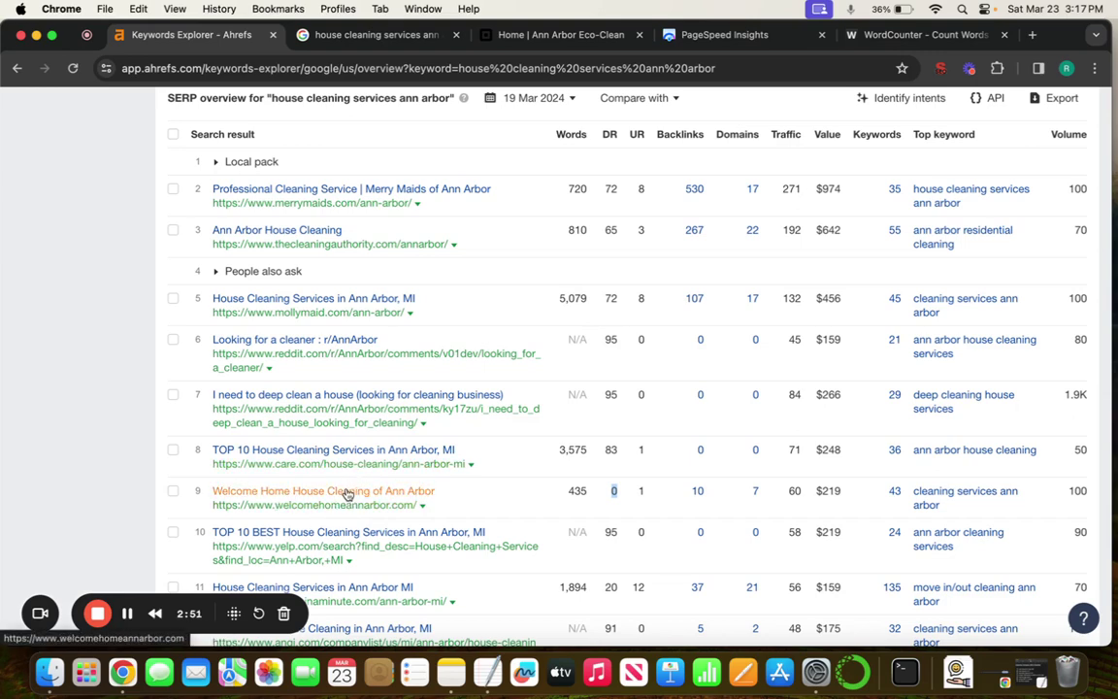
{"action": "scroll", "coordinate": [544, 497], "scroll_direction": "down", "scroll_amount": 1}
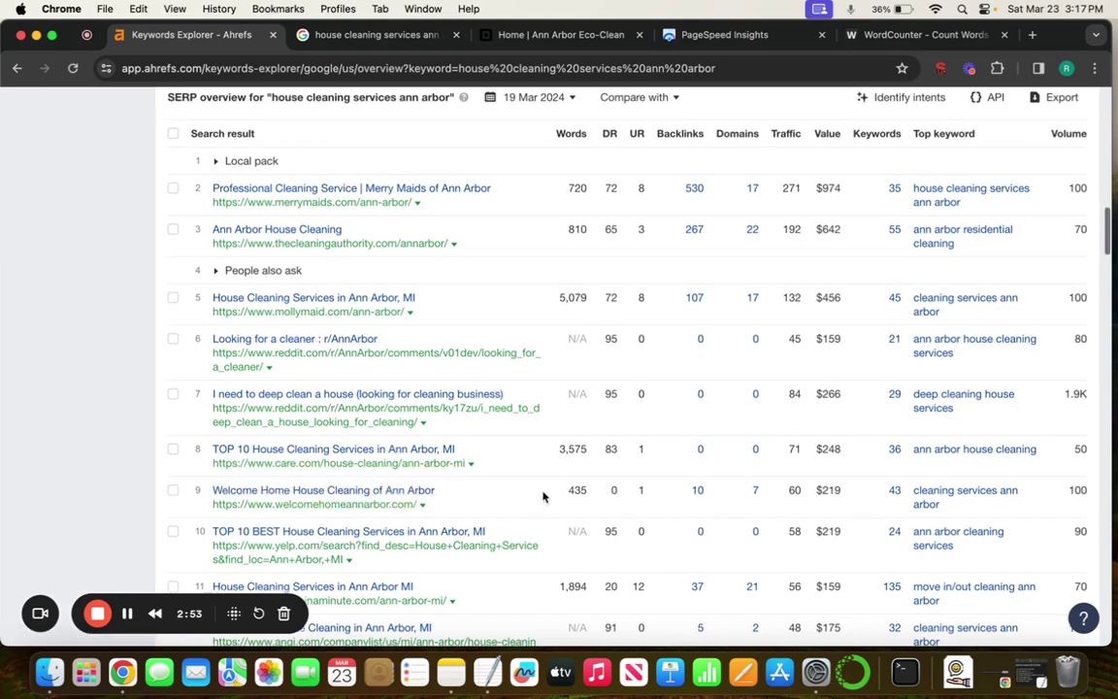
{"action": "scroll", "coordinate": [543, 497], "scroll_direction": "down", "scroll_amount": 5}
{"action": "scroll", "coordinate": [543, 497], "scroll_direction": "down", "scroll_amount": 2}
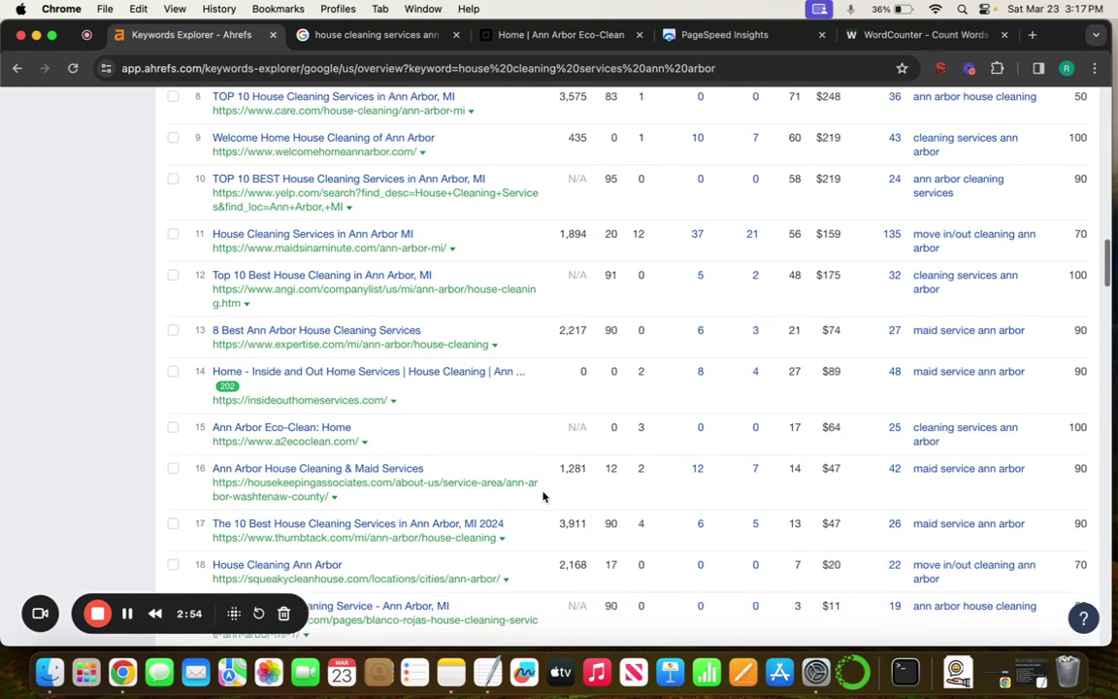
{"action": "double_click", "coordinate": [614, 425]}
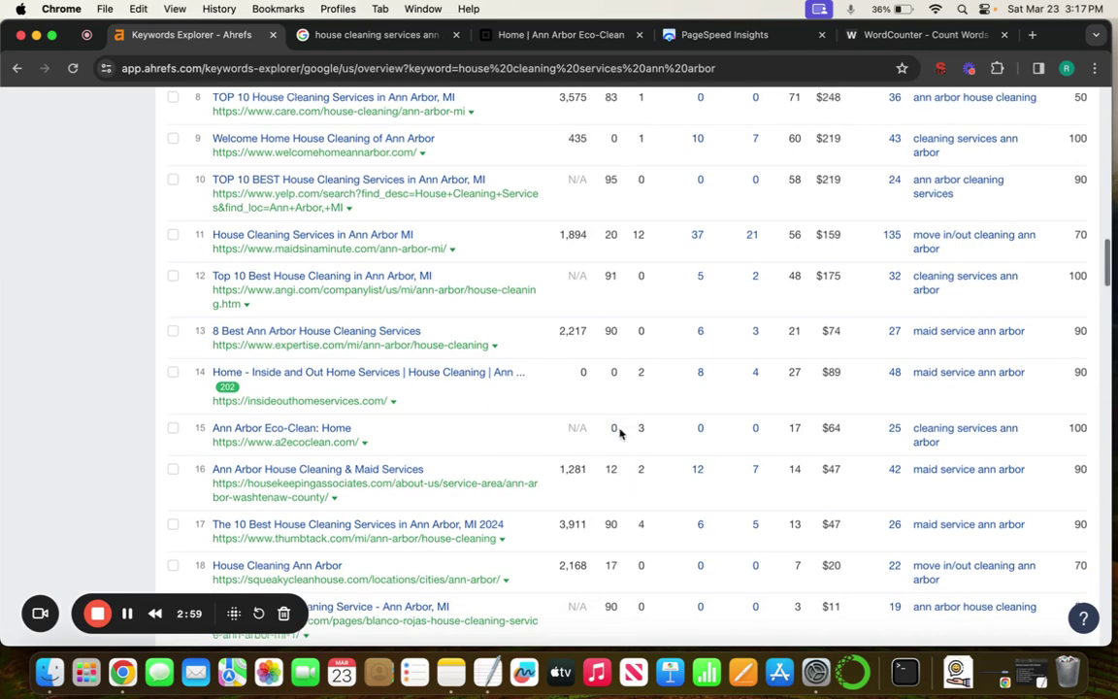
{"action": "scroll", "coordinate": [623, 397], "scroll_direction": "up", "scroll_amount": 5}
{"action": "scroll", "coordinate": [619, 381], "scroll_direction": "up", "scroll_amount": 3}
{"action": "scroll", "coordinate": [619, 377], "scroll_direction": "up", "scroll_amount": 2}
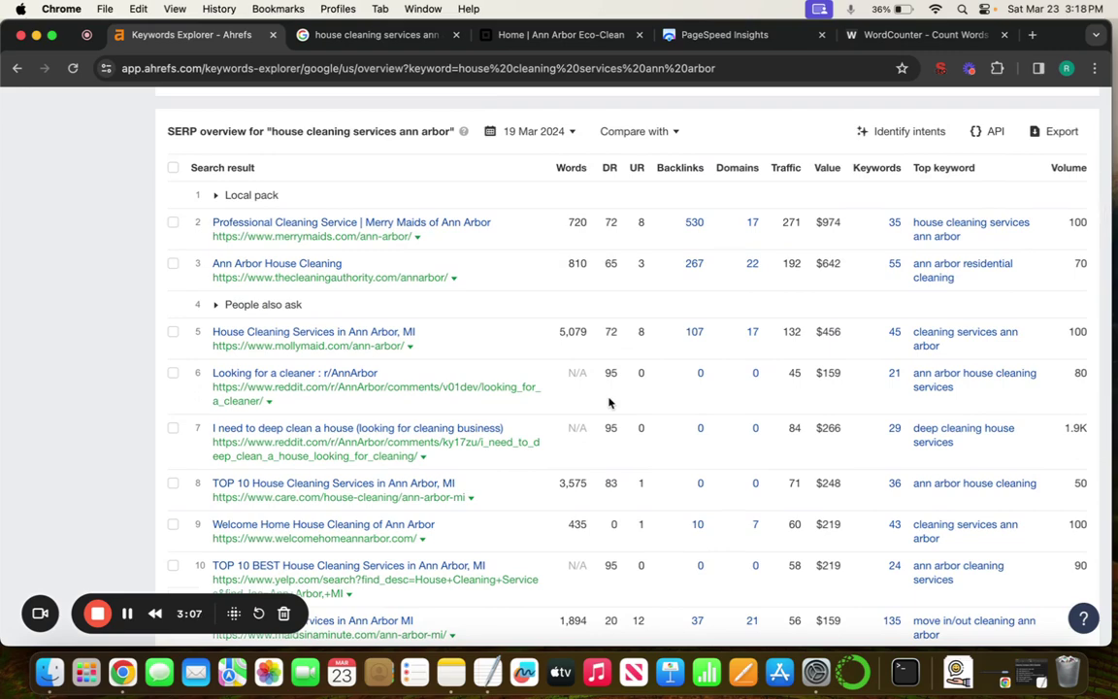
{"action": "scroll", "coordinate": [610, 402], "scroll_direction": "down", "scroll_amount": 3}
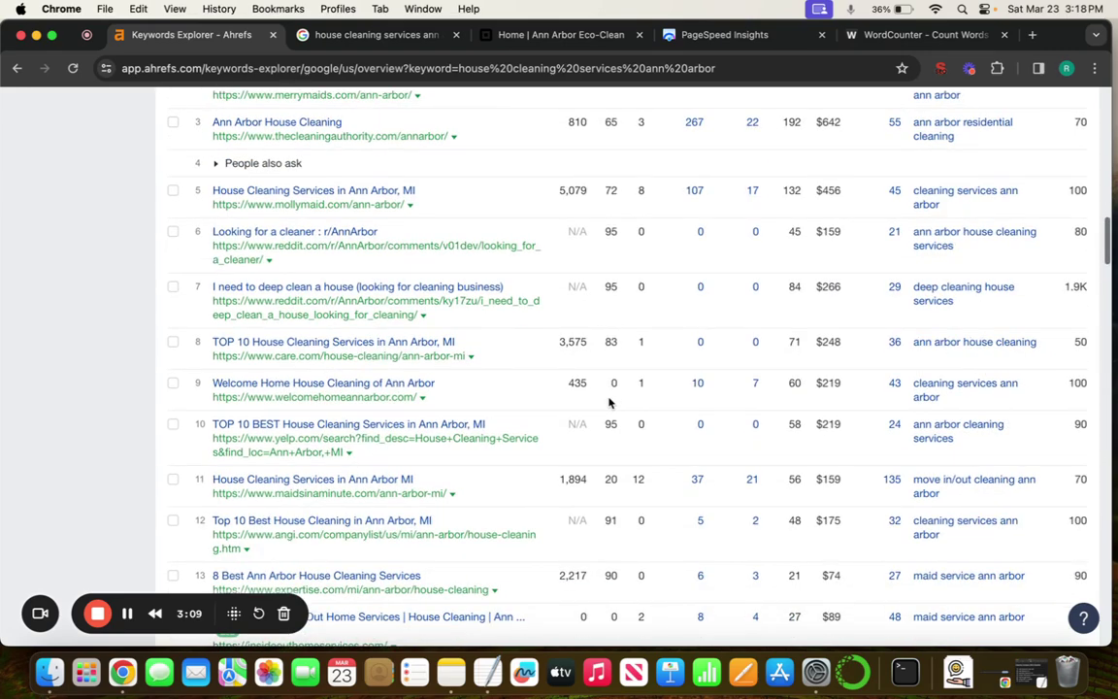
{"action": "scroll", "coordinate": [611, 401], "scroll_direction": "down", "scroll_amount": 3}
{"action": "scroll", "coordinate": [609, 398], "scroll_direction": "down", "scroll_amount": 2}
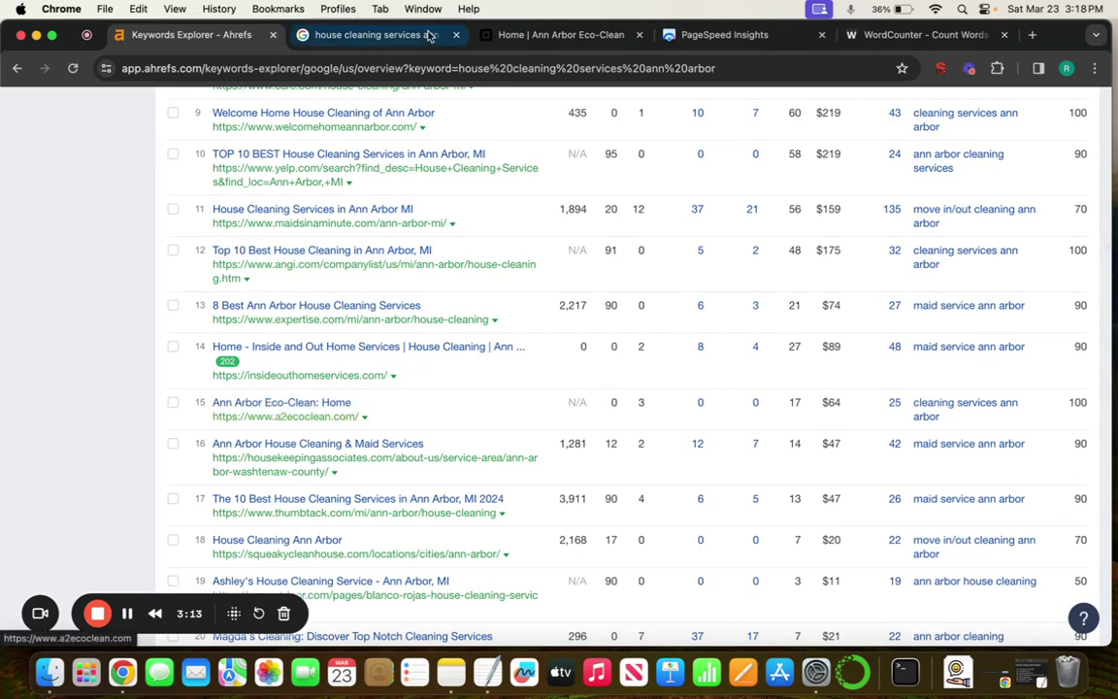
- Scroll Google's 'house cleaning services ann arbor' results past the map pack and Reddit to Eco-Clean's listing
{"action": "left_click", "coordinate": [365, 34]}
{"action": "scroll", "coordinate": [235, 242], "scroll_direction": "up", "scroll_amount": 3}
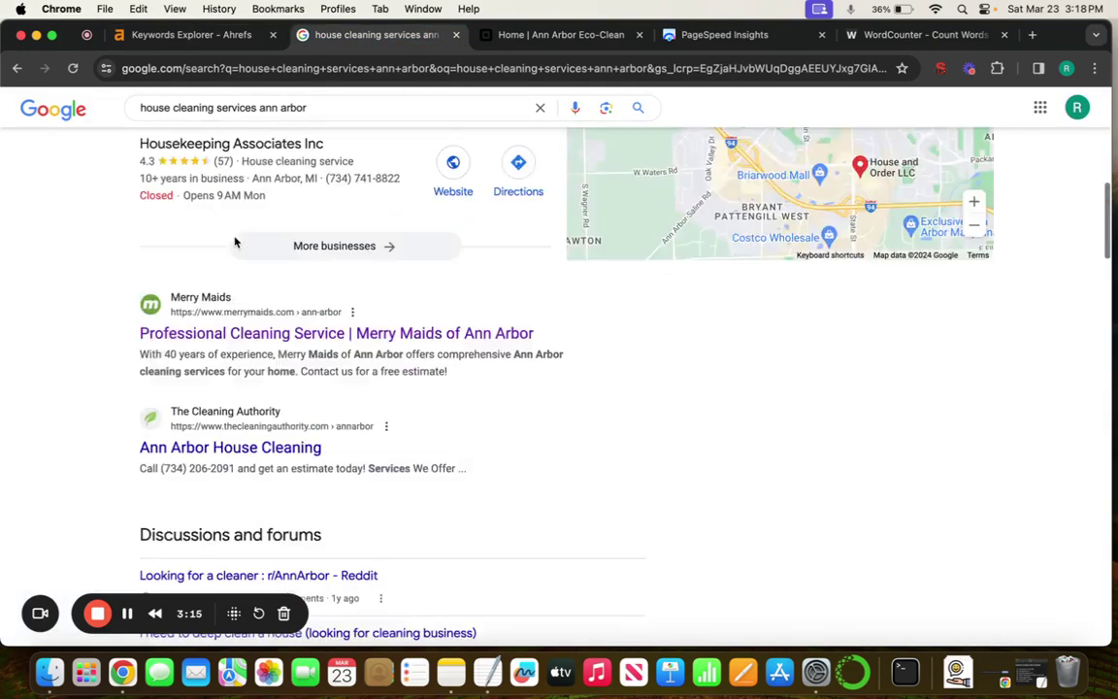
{"action": "scroll", "coordinate": [235, 241], "scroll_direction": "up", "scroll_amount": 8}
{"action": "scroll", "coordinate": [233, 377], "scroll_direction": "down", "scroll_amount": 2}
{"action": "scroll", "coordinate": [272, 291], "scroll_direction": "down", "scroll_amount": 2}
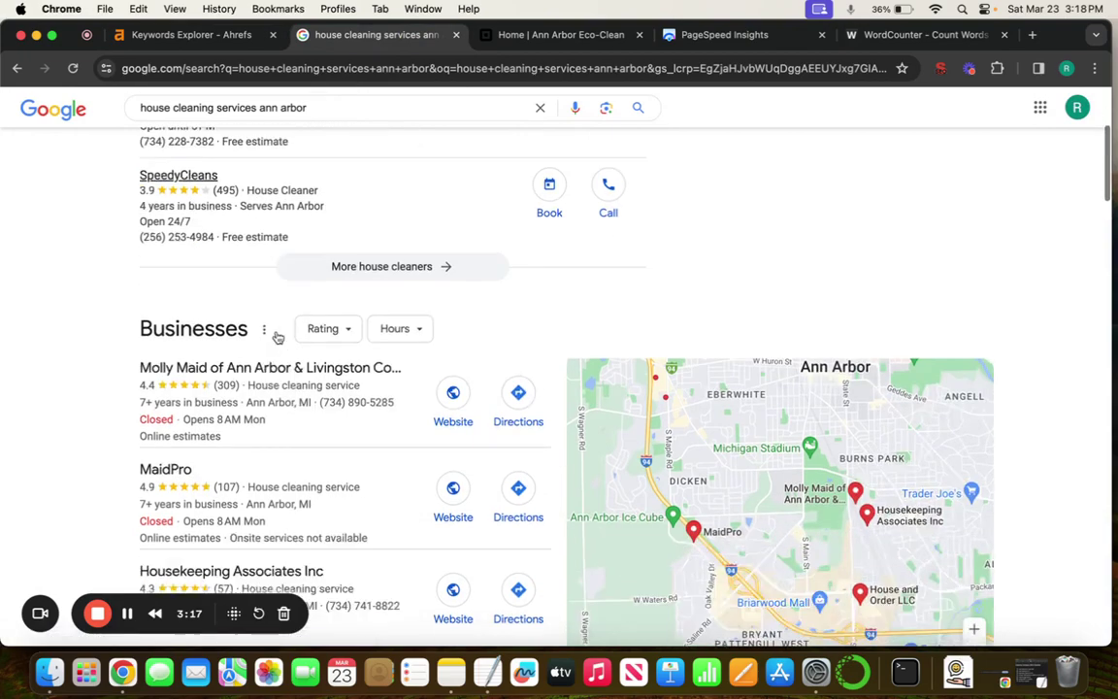
{"action": "scroll", "coordinate": [274, 332], "scroll_direction": "down", "scroll_amount": 3}
{"action": "scroll", "coordinate": [445, 419], "scroll_direction": "right", "scroll_amount": 2}
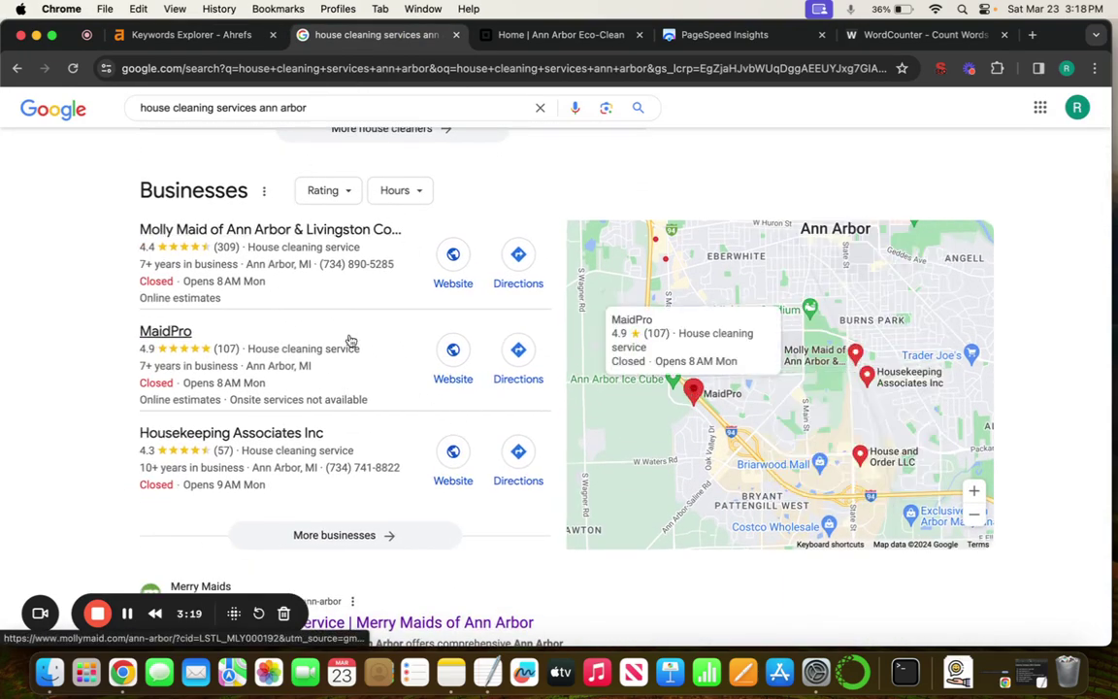
{"action": "scroll", "coordinate": [350, 341], "scroll_direction": "down", "scroll_amount": 3}
{"action": "scroll", "coordinate": [240, 494], "scroll_direction": "down", "scroll_amount": 1}
{"action": "scroll", "coordinate": [240, 499], "scroll_direction": "down", "scroll_amount": 3}
{"action": "scroll", "coordinate": [240, 495], "scroll_direction": "down", "scroll_amount": 4}
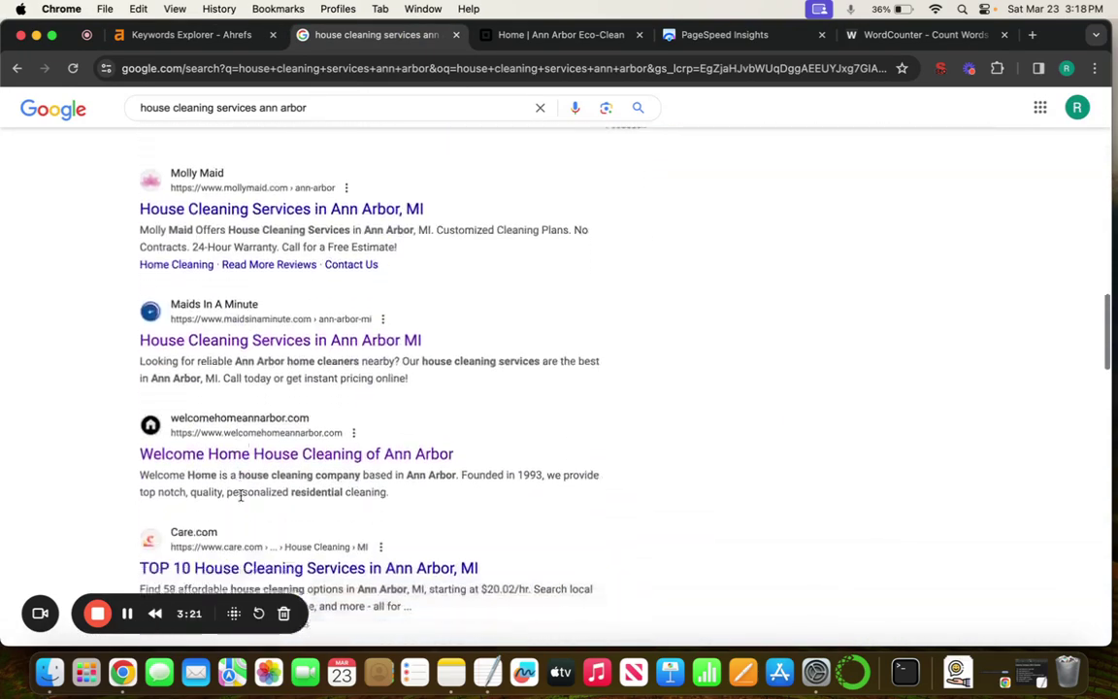
{"action": "scroll", "coordinate": [241, 495], "scroll_direction": "down", "scroll_amount": 3}
{"action": "scroll", "coordinate": [240, 495], "scroll_direction": "down", "scroll_amount": 2}
{"action": "scroll", "coordinate": [242, 497], "scroll_direction": "down", "scroll_amount": 3}
{"action": "scroll", "coordinate": [243, 500], "scroll_direction": "down", "scroll_amount": 3}
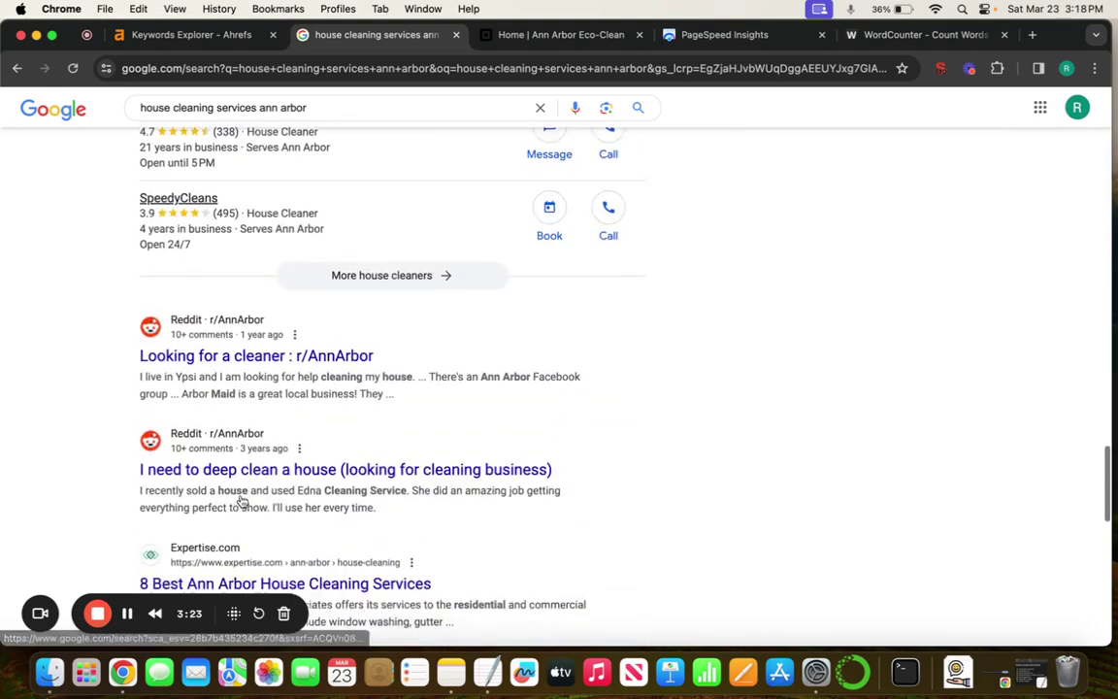
{"action": "scroll", "coordinate": [242, 499], "scroll_direction": "down", "scroll_amount": 4}
{"action": "scroll", "coordinate": [232, 490], "scroll_direction": "down", "scroll_amount": 1}
- Check the meta-title checklist item, then select Eco-Clean's Google title 'Ann Arbor Eco-Clean: Home'
{"action": "scroll", "coordinate": [223, 388], "scroll_direction": "down", "scroll_amount": 1}
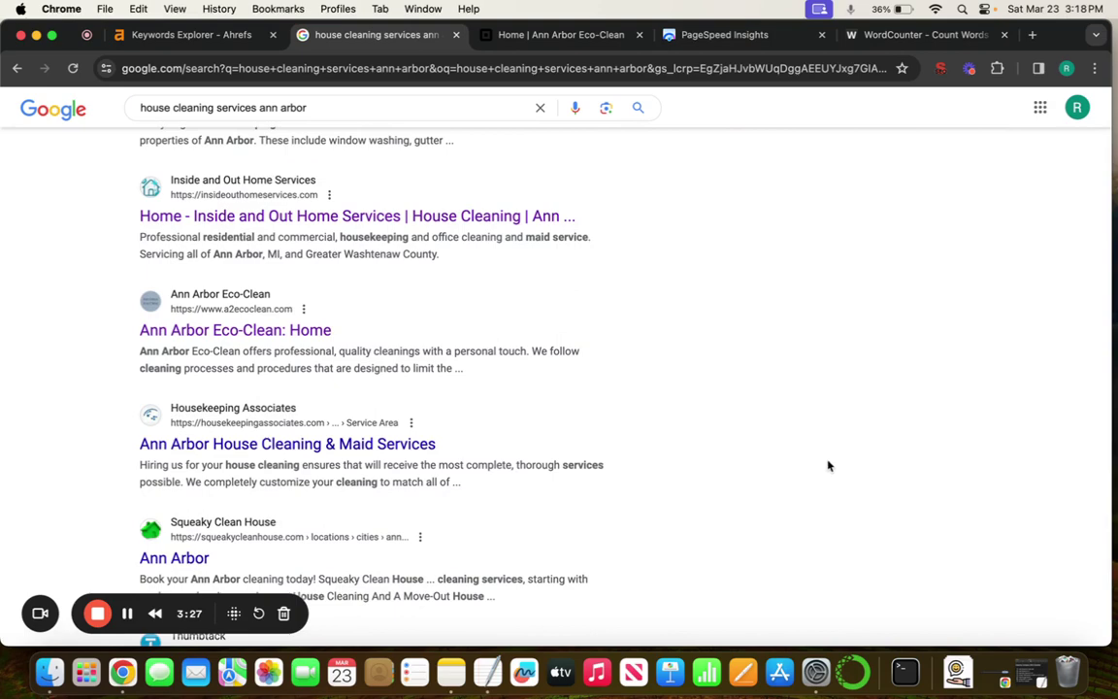
{"action": "left_click", "coordinate": [1019, 673]}
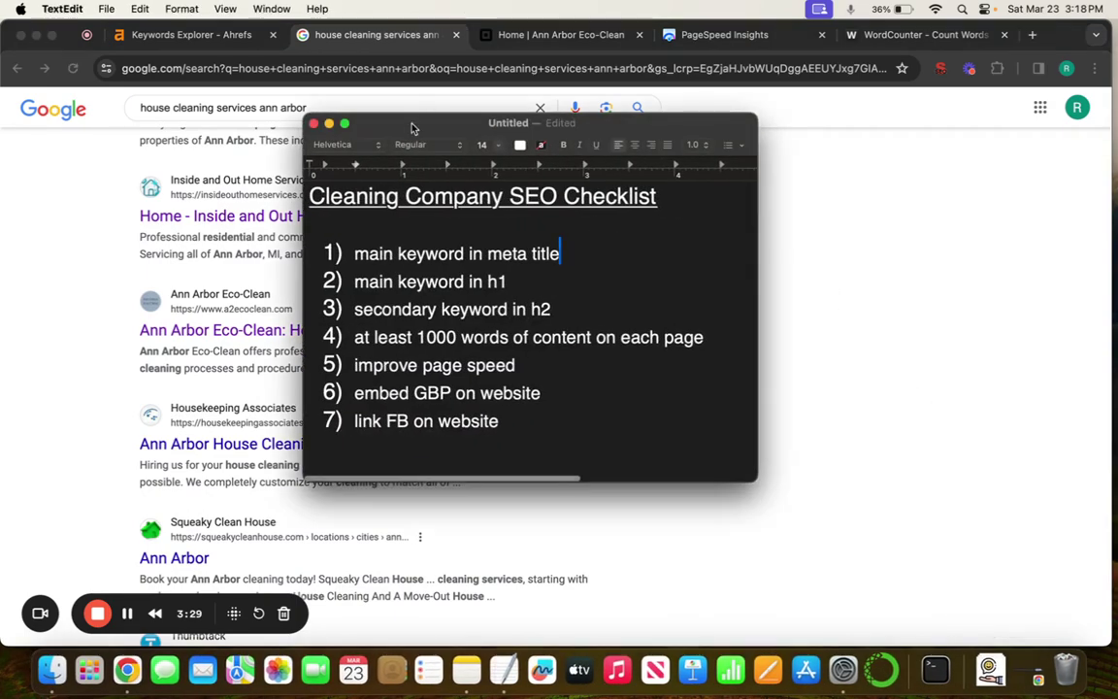
{"action": "left_click_drag", "start_coordinate": [411, 127], "coordinate": [608, 154]}
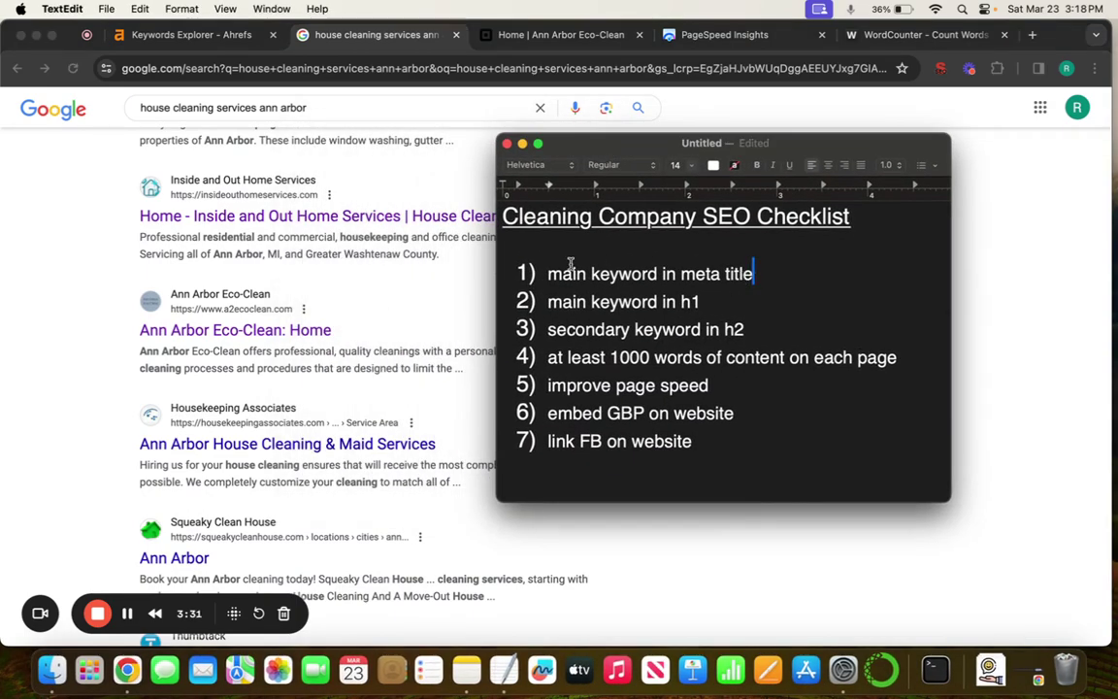
{"action": "left_click", "coordinate": [521, 143]}
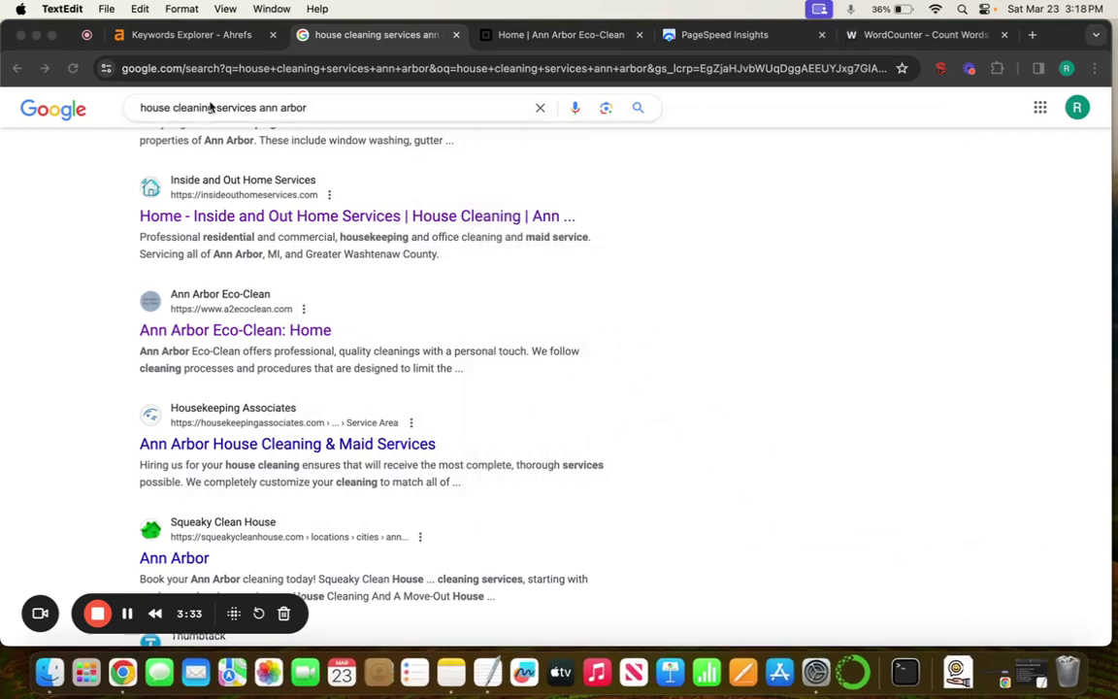
{"action": "left_click", "coordinate": [368, 319]}
{"action": "left_click_drag", "start_coordinate": [139, 331], "coordinate": [355, 341]}
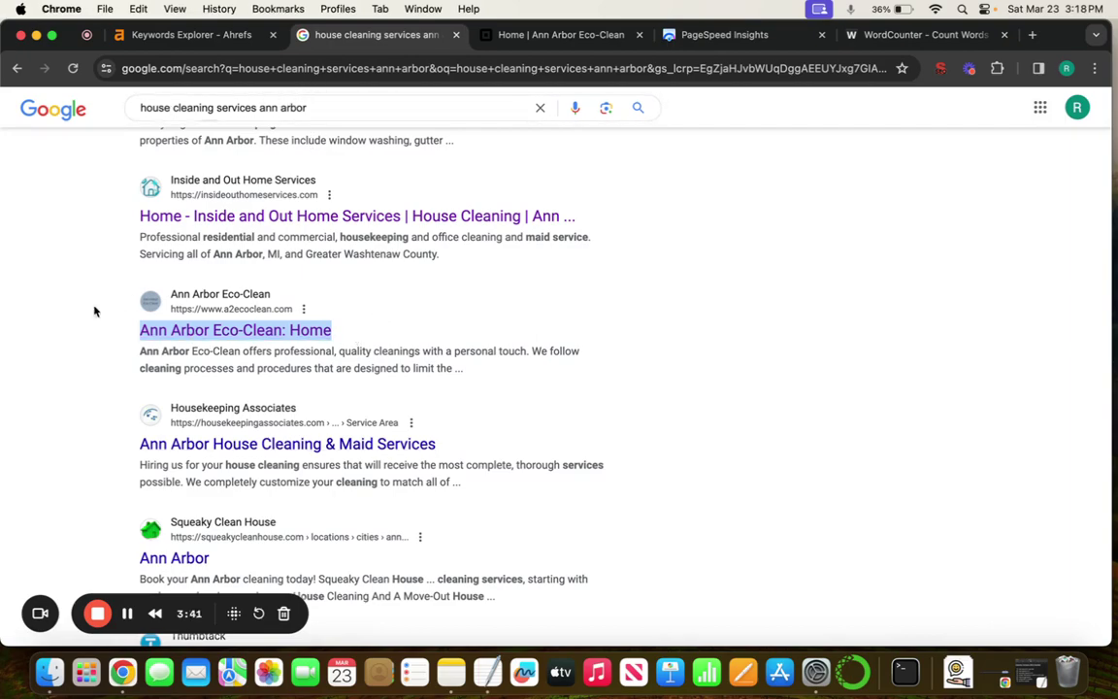
{"action": "scroll", "coordinate": [65, 311], "scroll_direction": "down", "scroll_amount": 10}
{"action": "scroll", "coordinate": [65, 311], "scroll_direction": "up", "scroll_amount": 5}
{"action": "scroll", "coordinate": [65, 310], "scroll_direction": "up", "scroll_amount": 10}
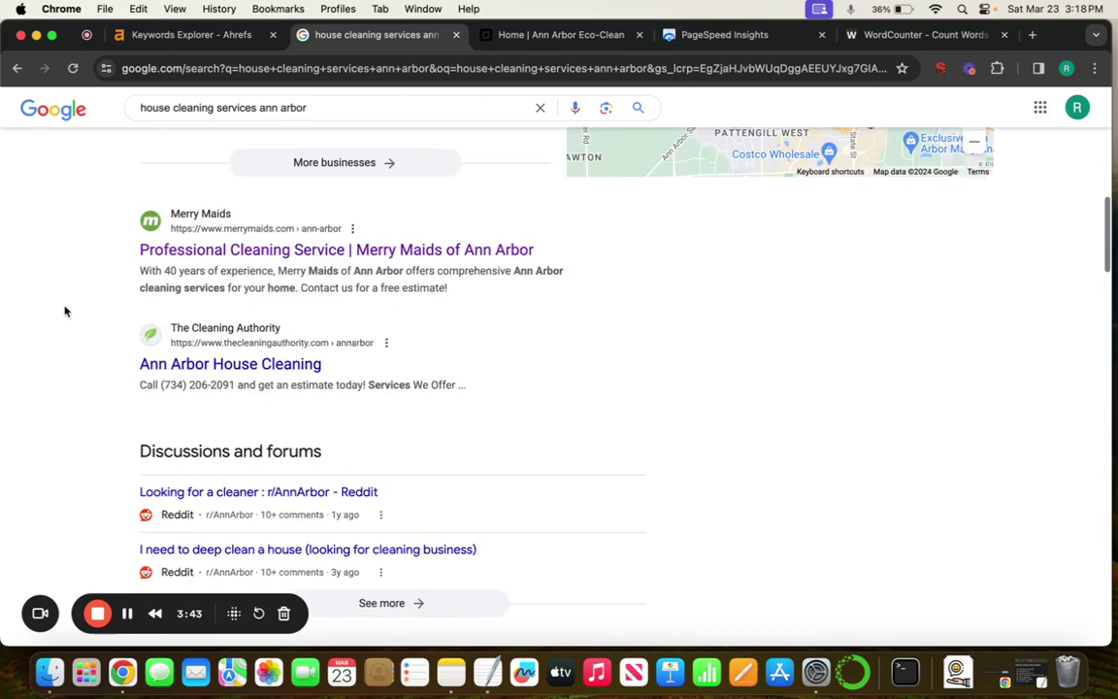
{"action": "scroll", "coordinate": [65, 311], "scroll_direction": "up", "scroll_amount": 2}
{"action": "scroll", "coordinate": [107, 330], "scroll_direction": "down", "scroll_amount": 1}
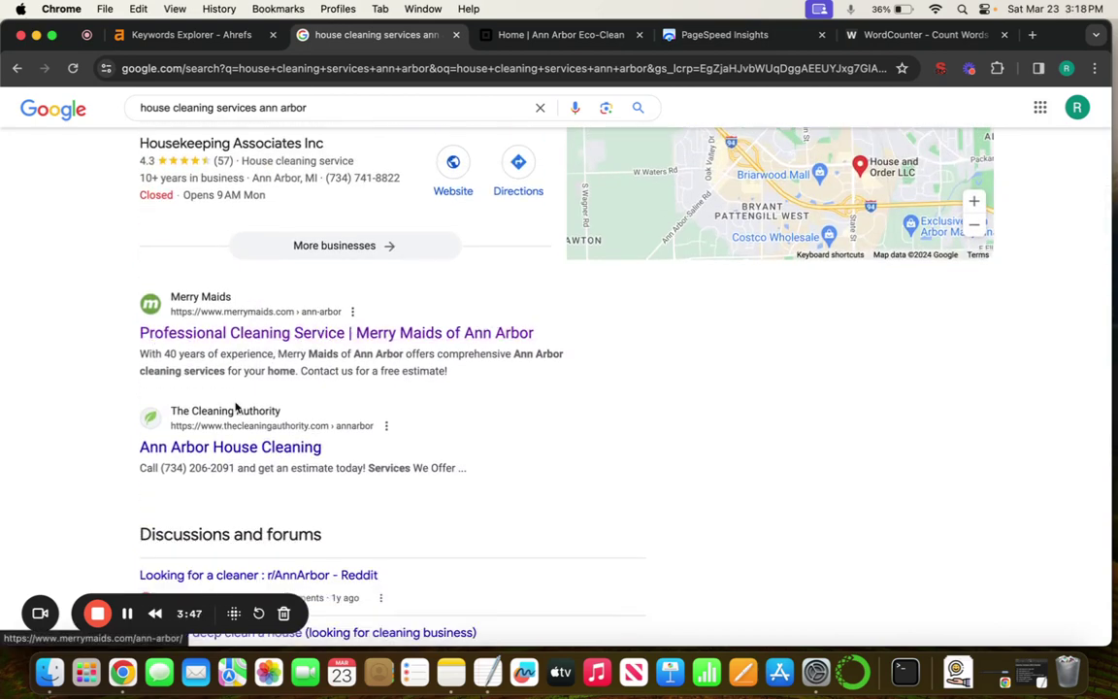
{"action": "scroll", "coordinate": [236, 407], "scroll_direction": "down", "scroll_amount": 1}
{"action": "scroll", "coordinate": [224, 350], "scroll_direction": "down", "scroll_amount": 4}
{"action": "scroll", "coordinate": [292, 367], "scroll_direction": "down", "scroll_amount": 4}
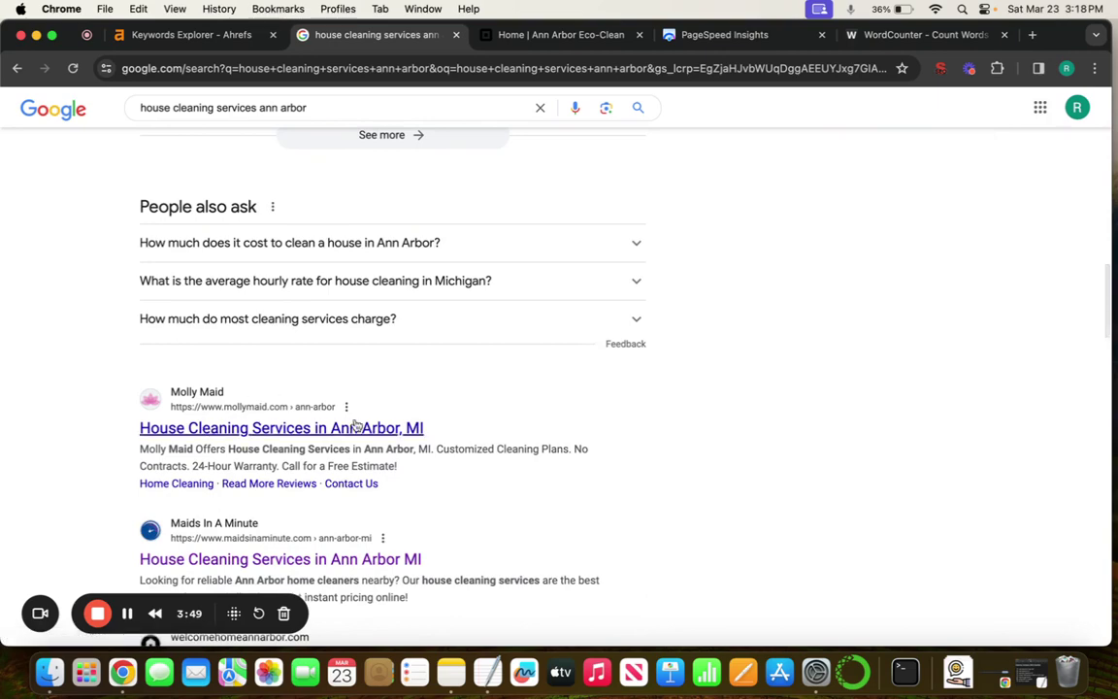
{"action": "scroll", "coordinate": [289, 367], "scroll_direction": "down", "scroll_amount": 1}
{"action": "scroll", "coordinate": [290, 349], "scroll_direction": "down", "scroll_amount": 2}
{"action": "scroll", "coordinate": [292, 355], "scroll_direction": "down", "scroll_amount": 2}
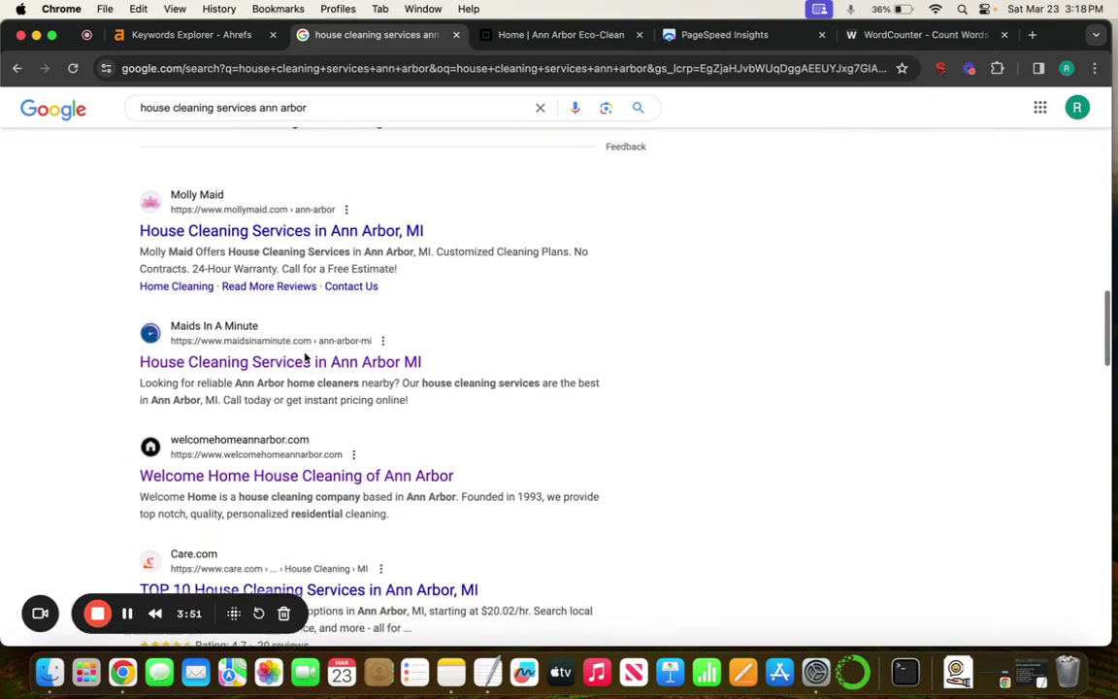
{"action": "scroll", "coordinate": [233, 350], "scroll_direction": "down", "scroll_amount": 2}
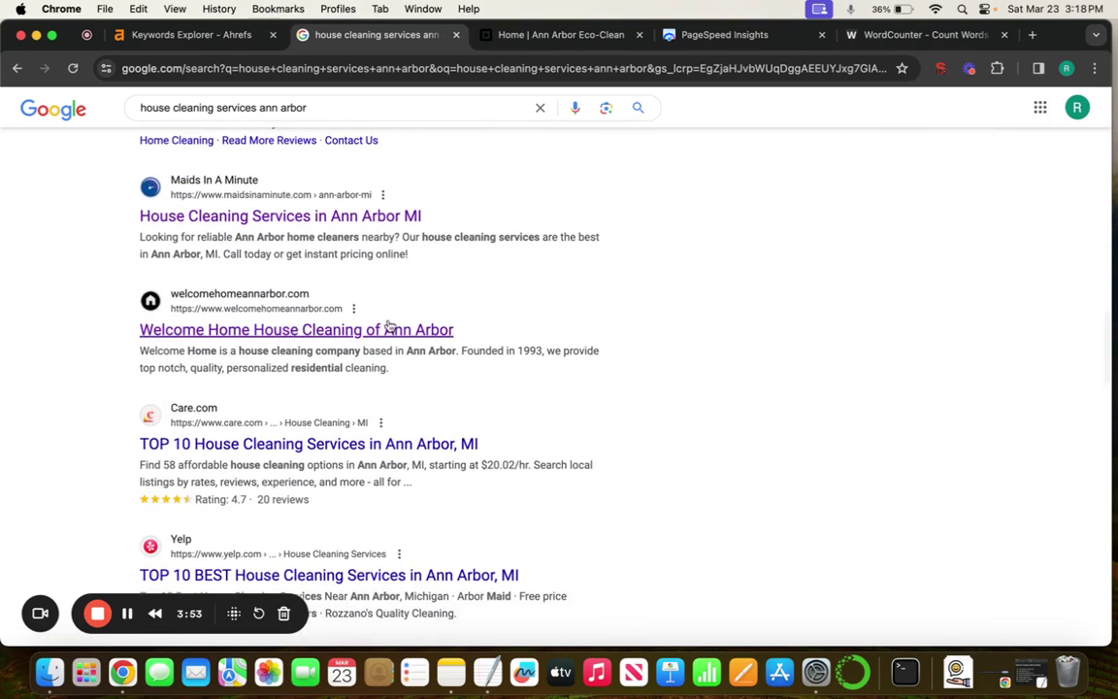
{"action": "scroll", "coordinate": [441, 341], "scroll_direction": "down", "scroll_amount": 2}
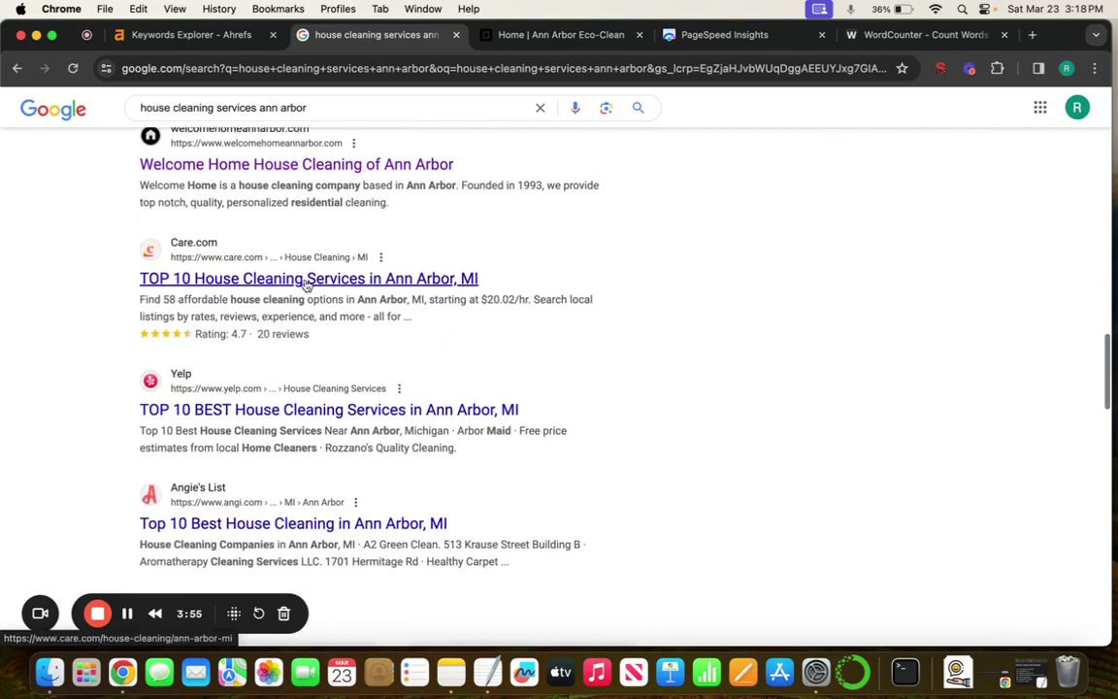
{"action": "scroll", "coordinate": [178, 432], "scroll_direction": "up", "scroll_amount": 5}
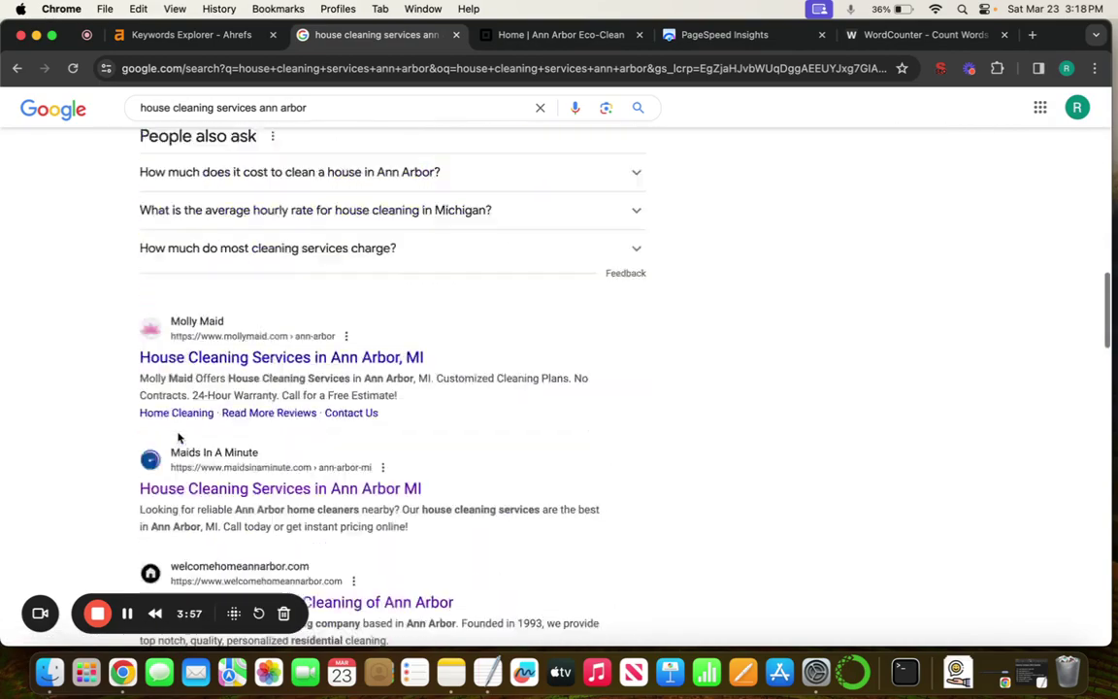
{"action": "scroll", "coordinate": [178, 434], "scroll_direction": "down", "scroll_amount": 5}
{"action": "scroll", "coordinate": [180, 436], "scroll_direction": "down", "scroll_amount": 3}
{"action": "scroll", "coordinate": [179, 436], "scroll_direction": "down", "scroll_amount": 2}
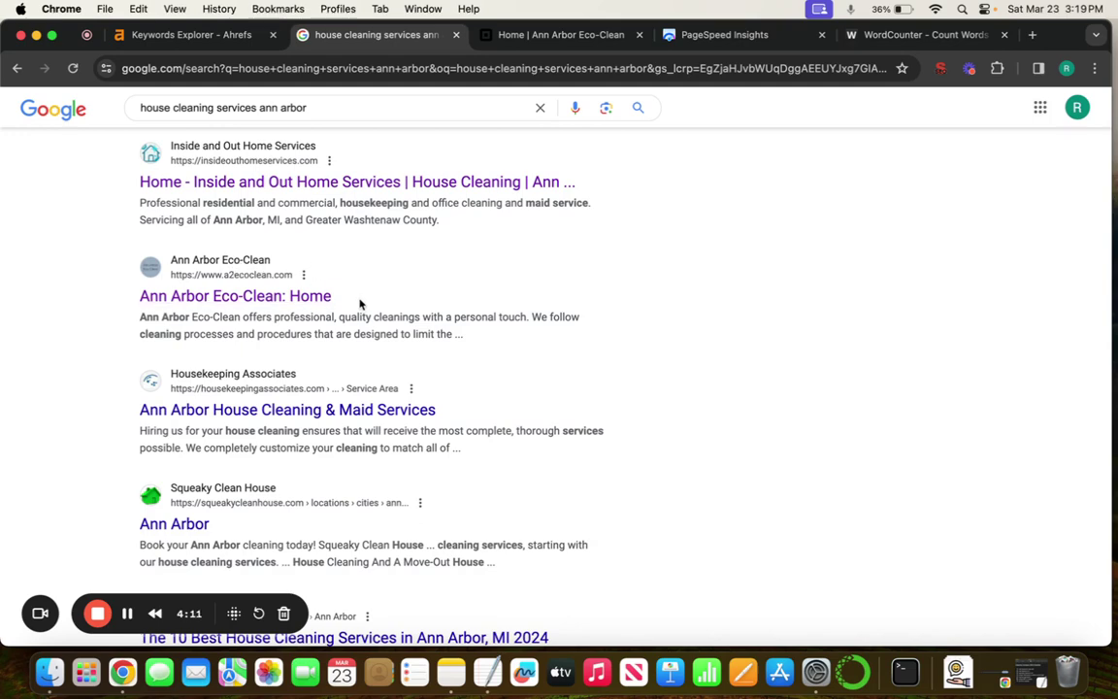
{"action": "scroll", "coordinate": [360, 296], "scroll_direction": "up", "scroll_amount": 2}
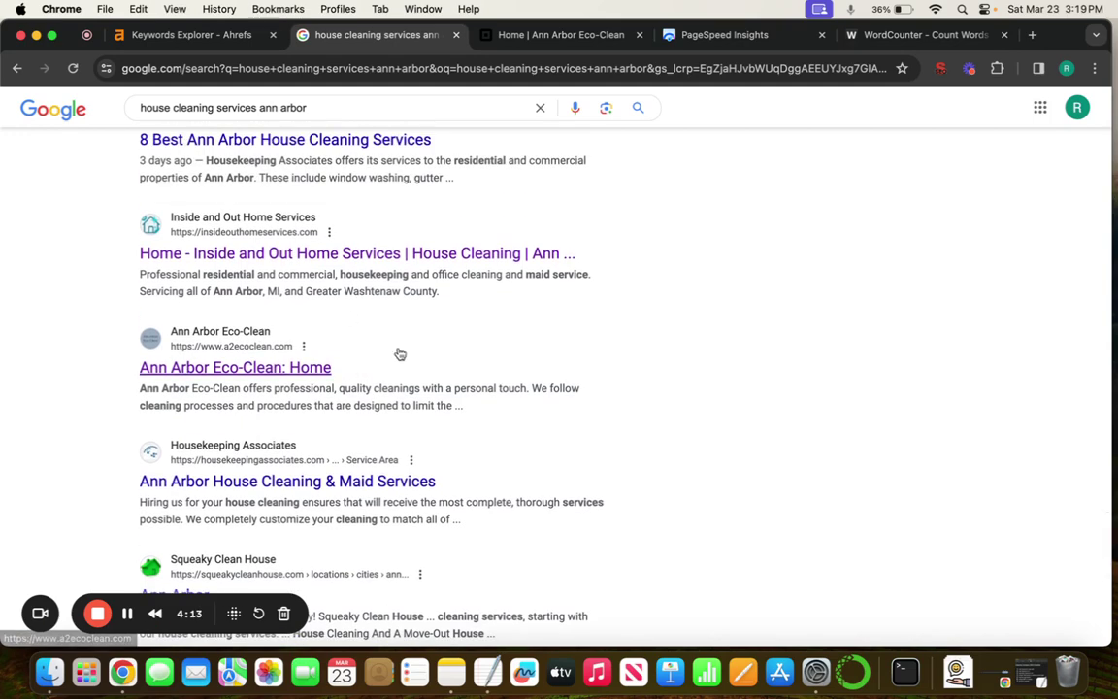
- On the Eco-Clean homepage, recheck the checklist and select the 'Professional Residential Cleaning Service' heading
{"action": "left_click", "coordinate": [532, 35]}
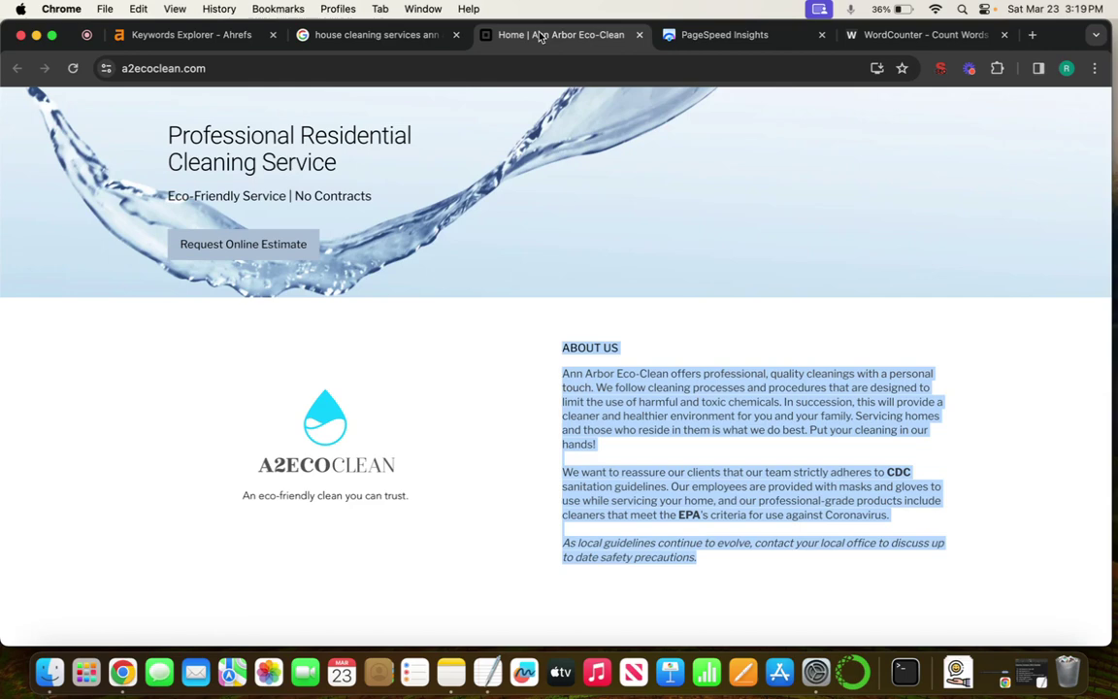
{"action": "scroll", "coordinate": [473, 388], "scroll_direction": "up", "scroll_amount": 2}
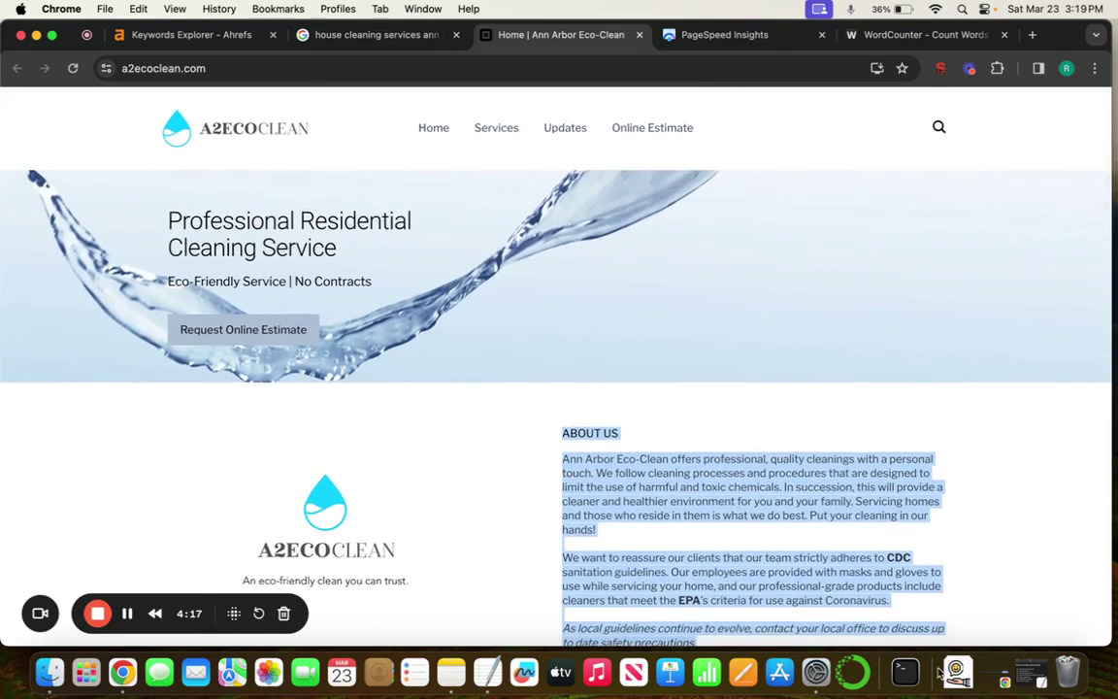
{"action": "left_click", "coordinate": [974, 599]}
{"action": "left_click", "coordinate": [1019, 676]}
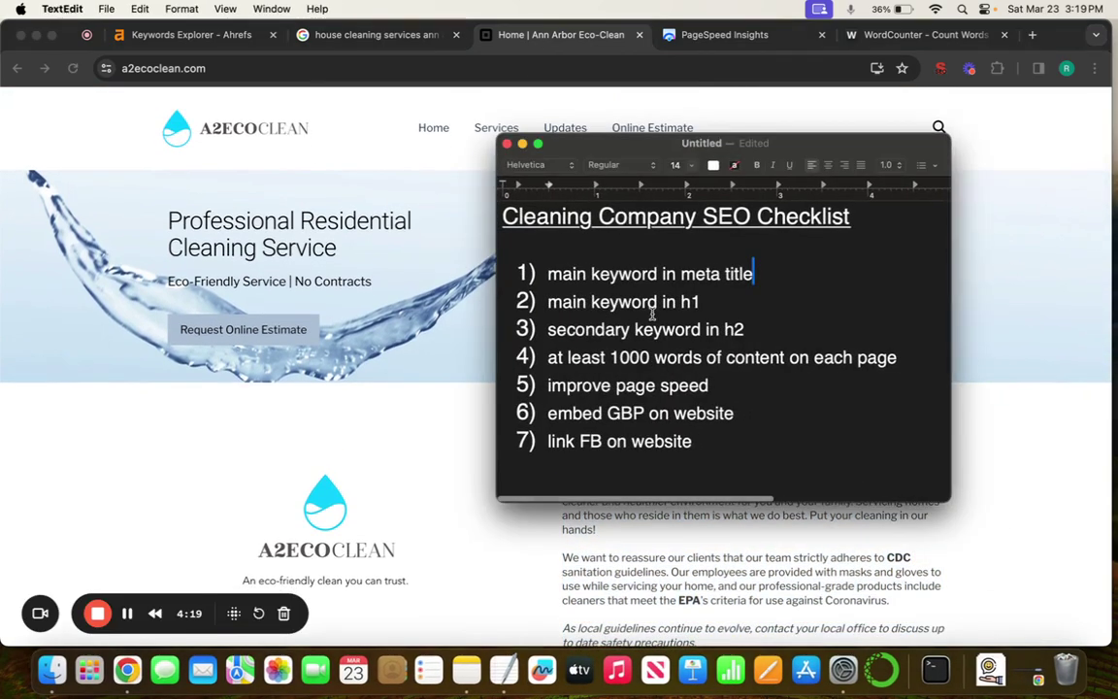
{"action": "left_click", "coordinate": [523, 145]}
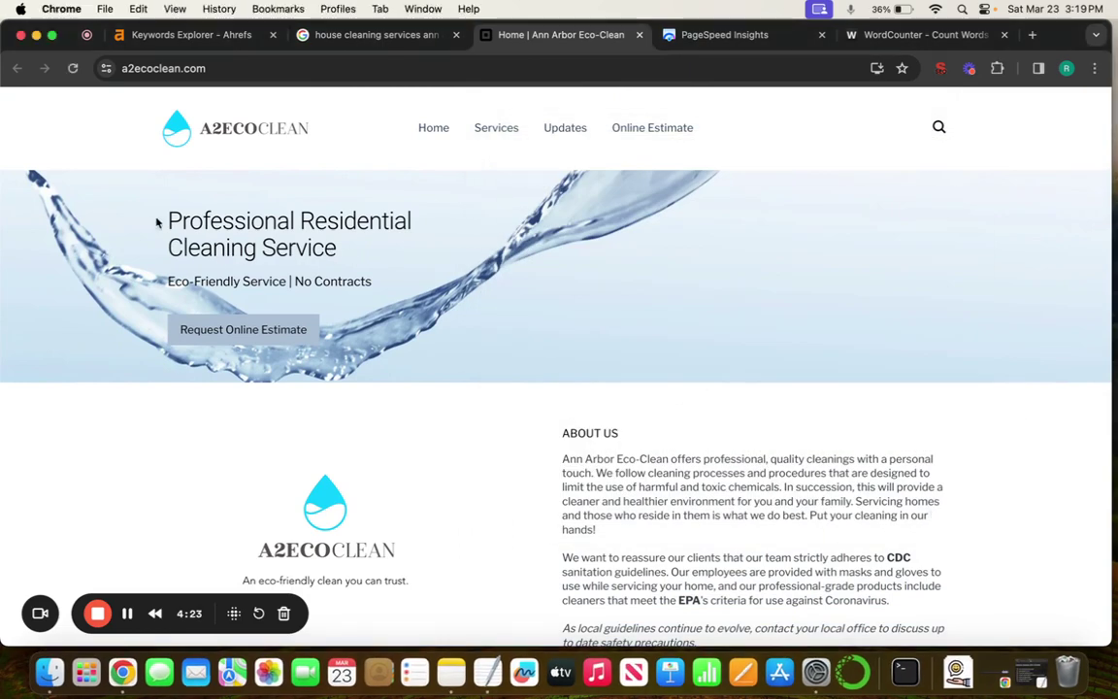
{"action": "left_click_drag", "start_coordinate": [342, 251], "coordinate": [601, 191]}
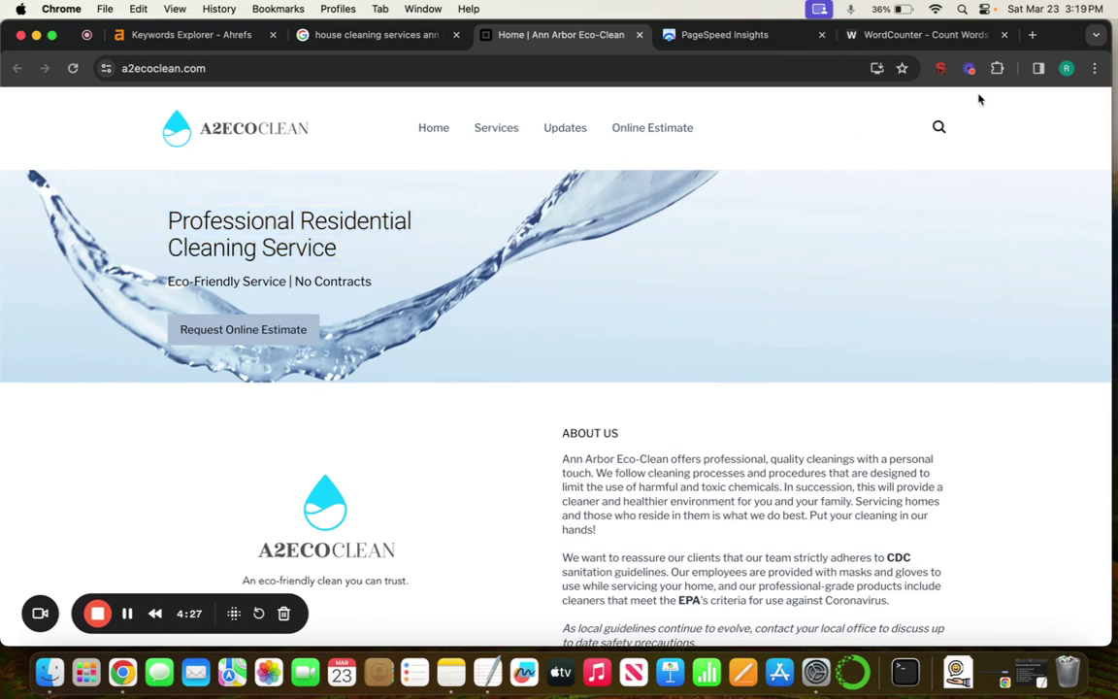
{"action": "left_click", "coordinate": [940, 68]}
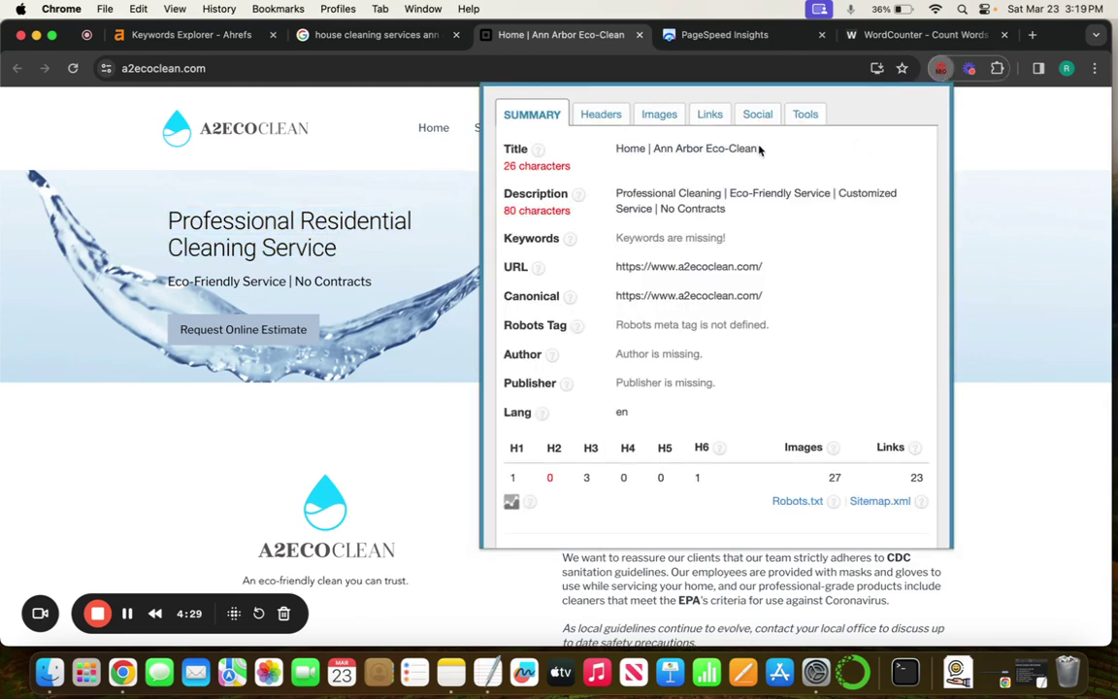
{"action": "left_click_drag", "start_coordinate": [760, 149], "coordinate": [609, 152]}
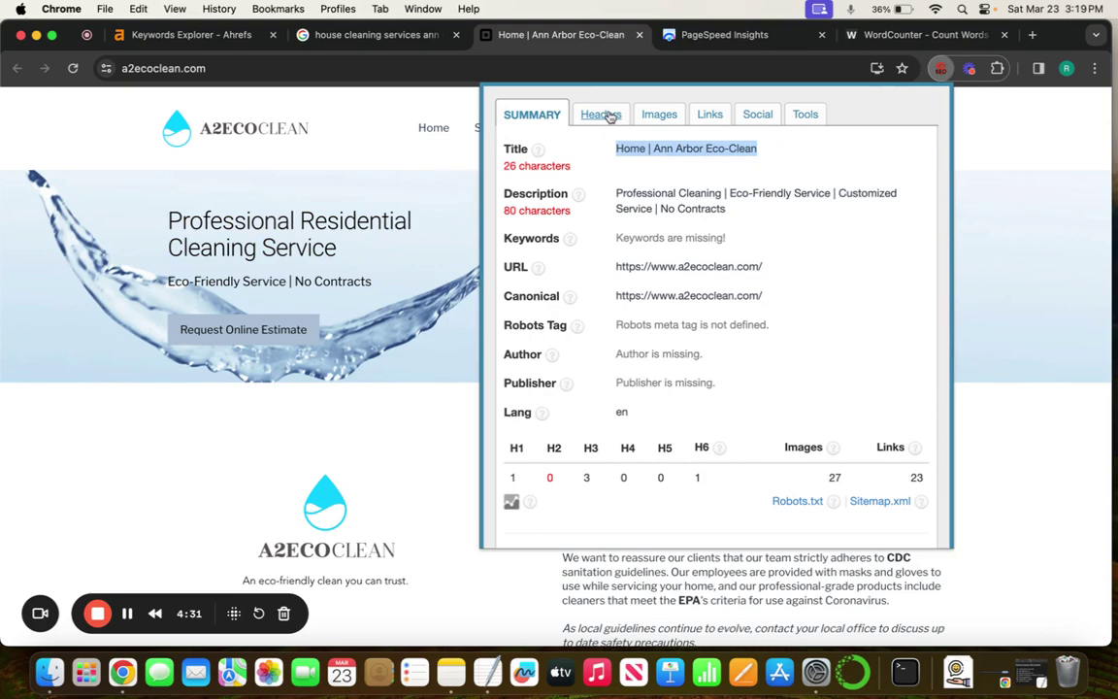
{"action": "left_click", "coordinate": [390, 39]}
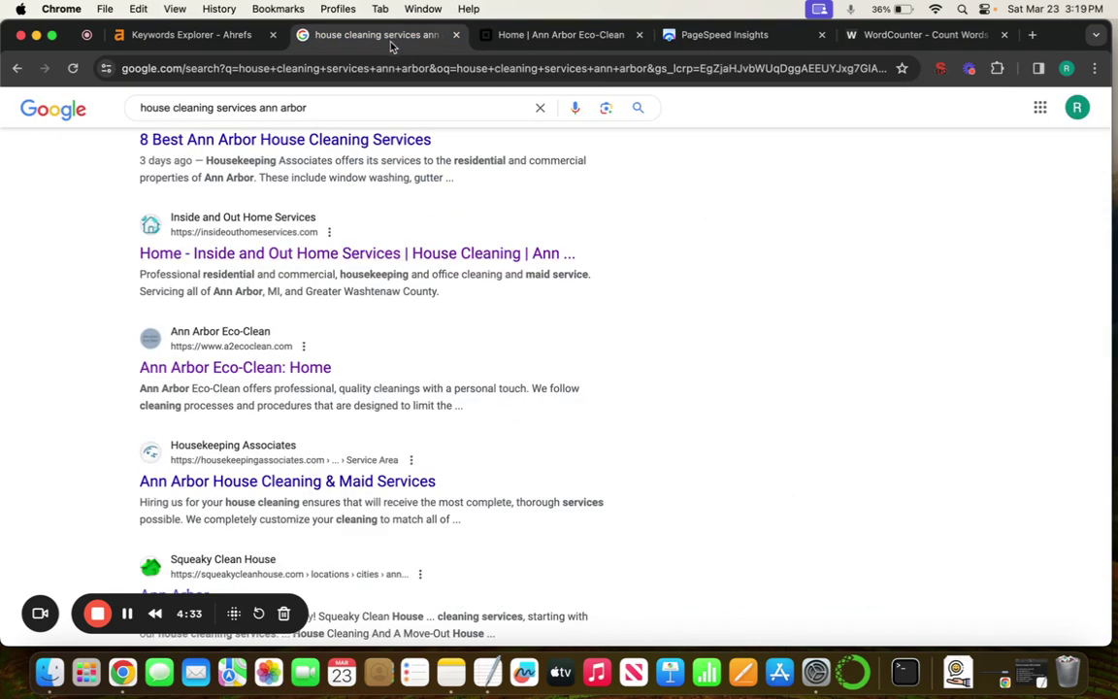
{"action": "left_click", "coordinate": [544, 39]}
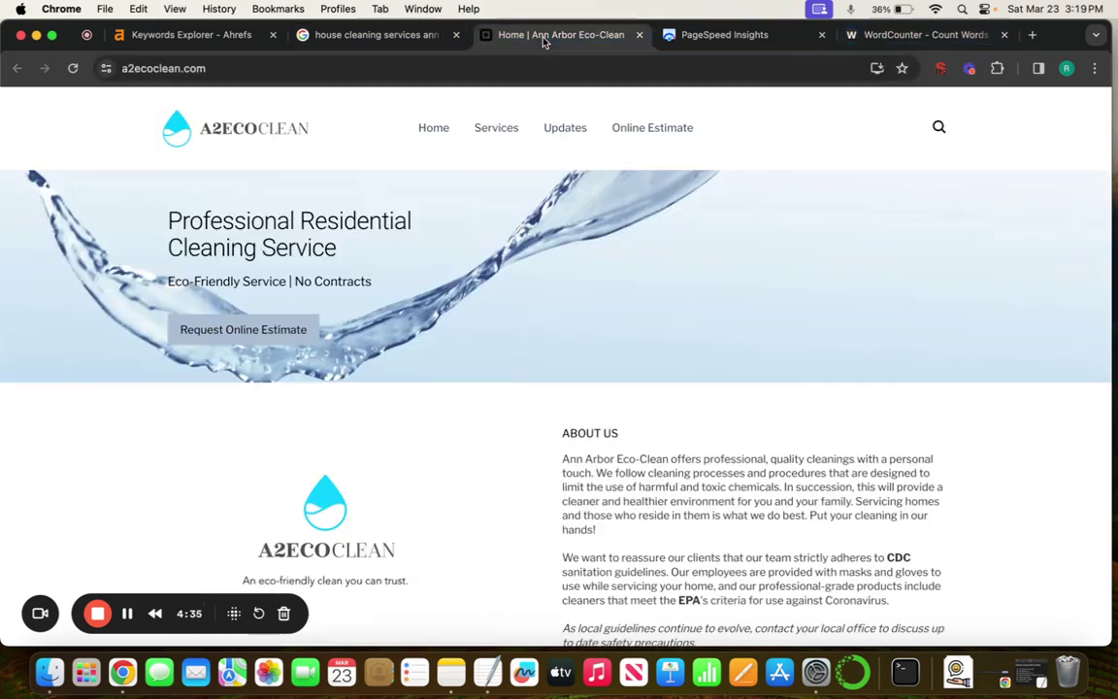
{"action": "left_click", "coordinate": [939, 69]}
{"action": "left_click", "coordinate": [597, 116]}
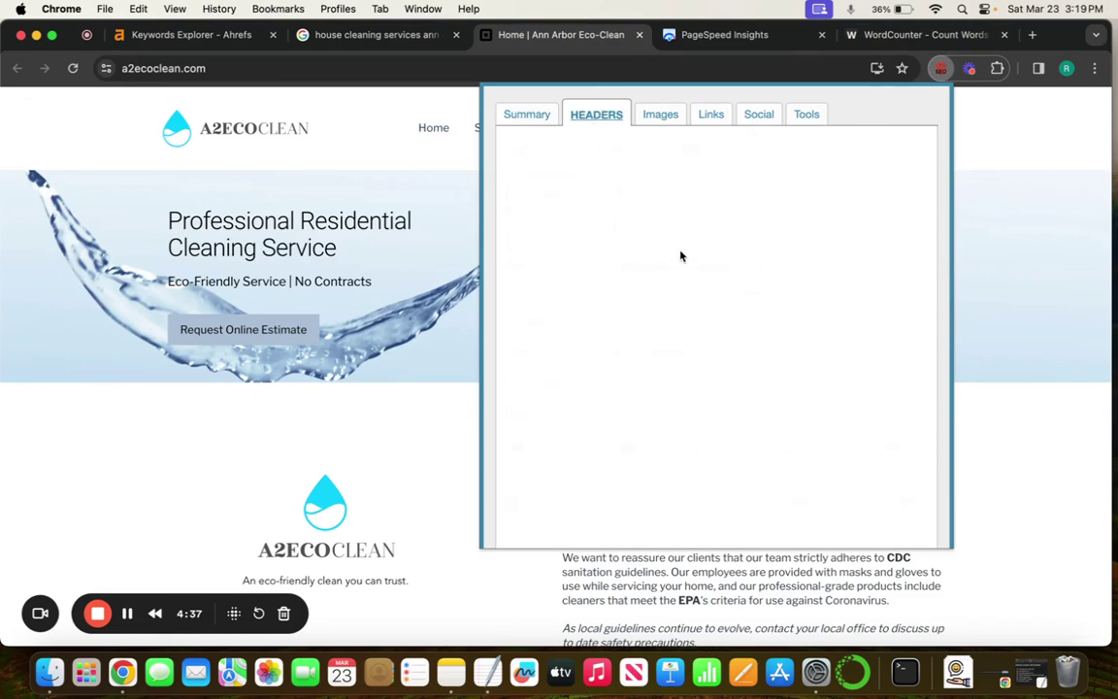
{"action": "left_click_drag", "start_coordinate": [797, 263], "coordinate": [539, 257]}
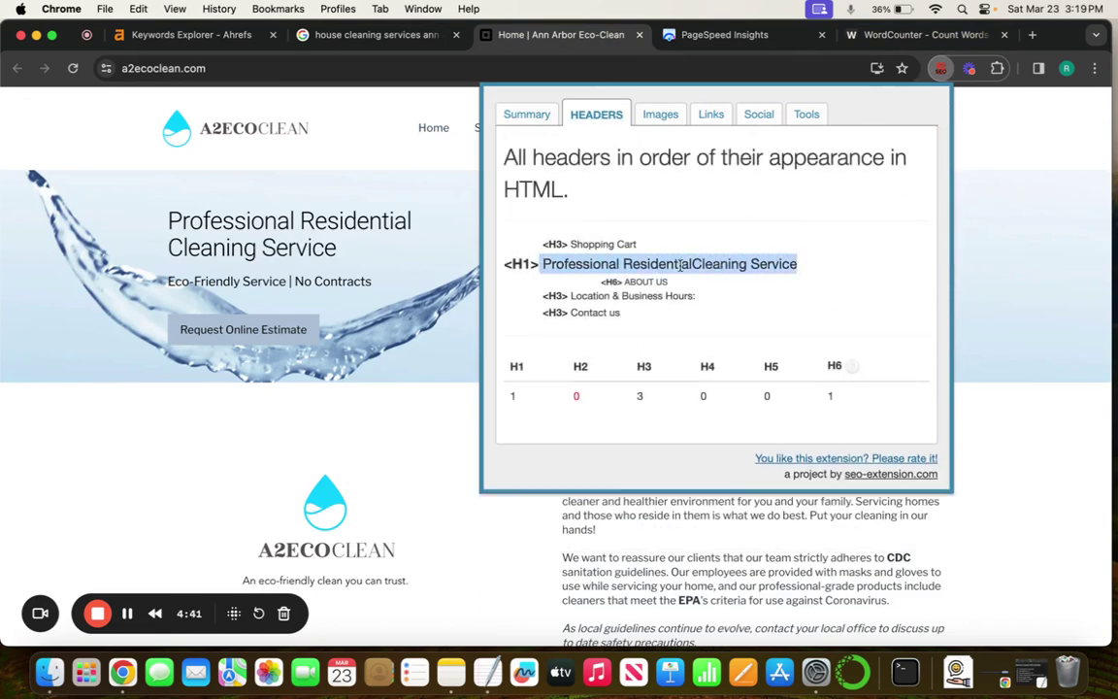
{"action": "left_click", "coordinate": [798, 263]}
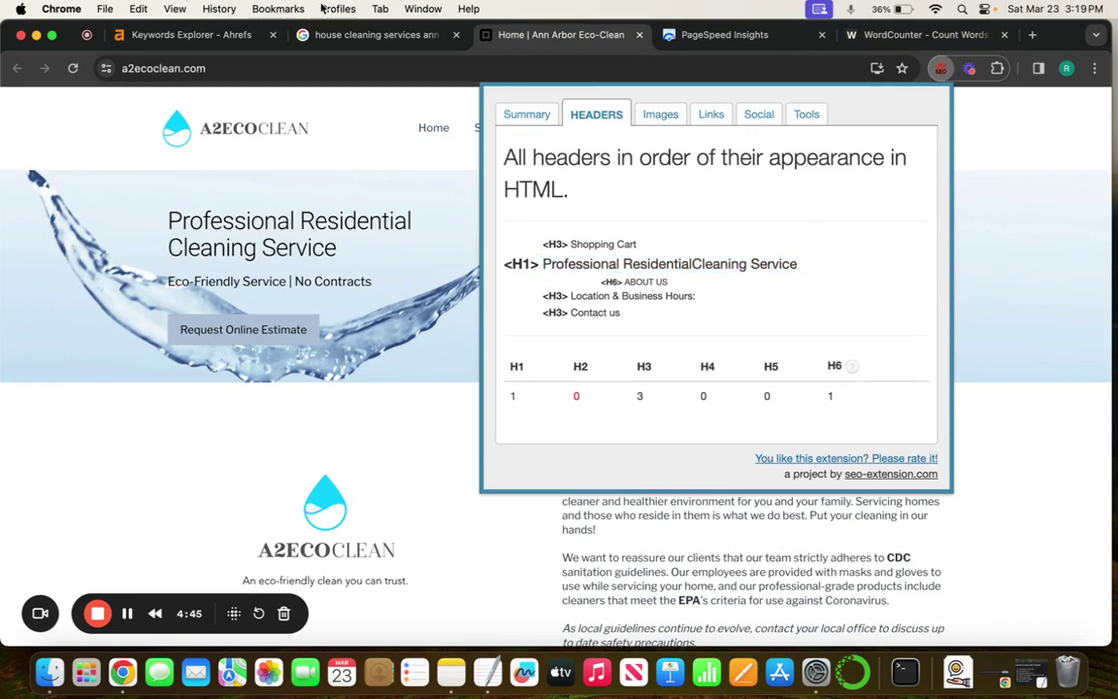
{"action": "left_click", "coordinate": [331, 32]}
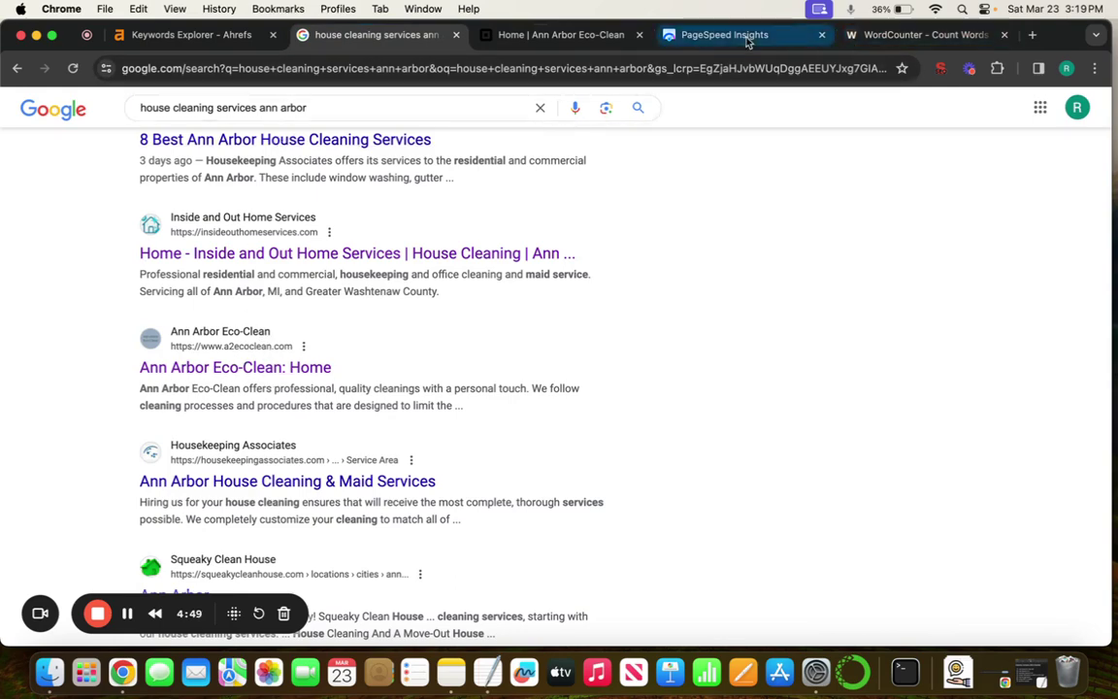
- Highlight the homepage's main heading and the checklist's 'secondary keyword in h2' item
{"action": "left_click", "coordinate": [574, 36]}
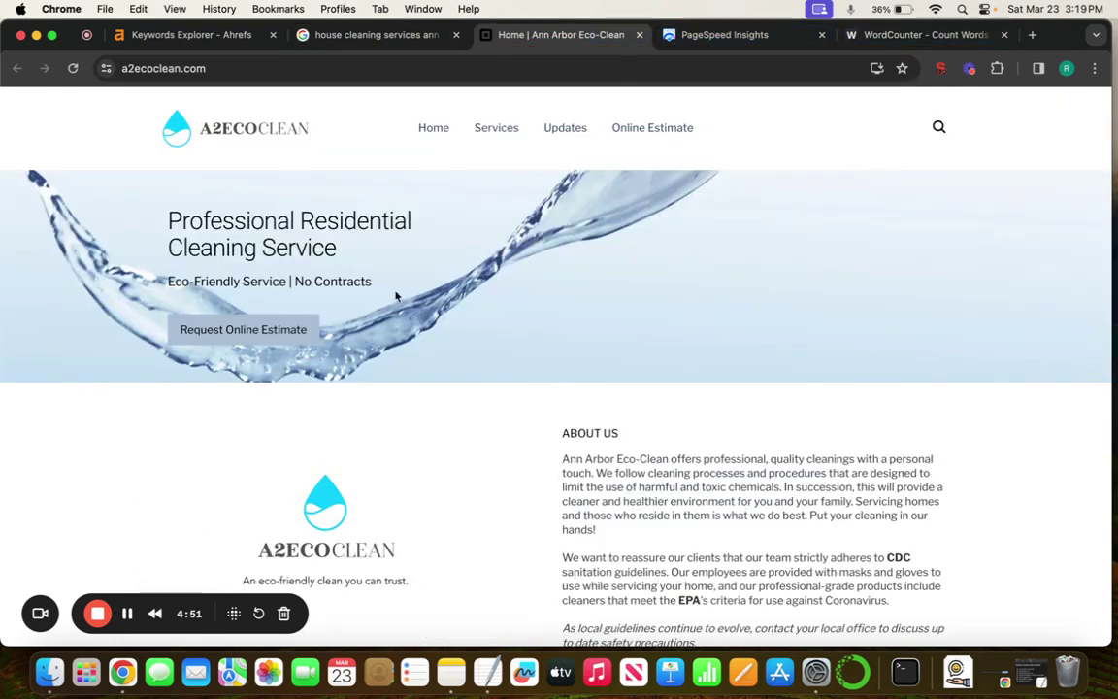
{"action": "left_click_drag", "start_coordinate": [343, 248], "coordinate": [161, 208]}
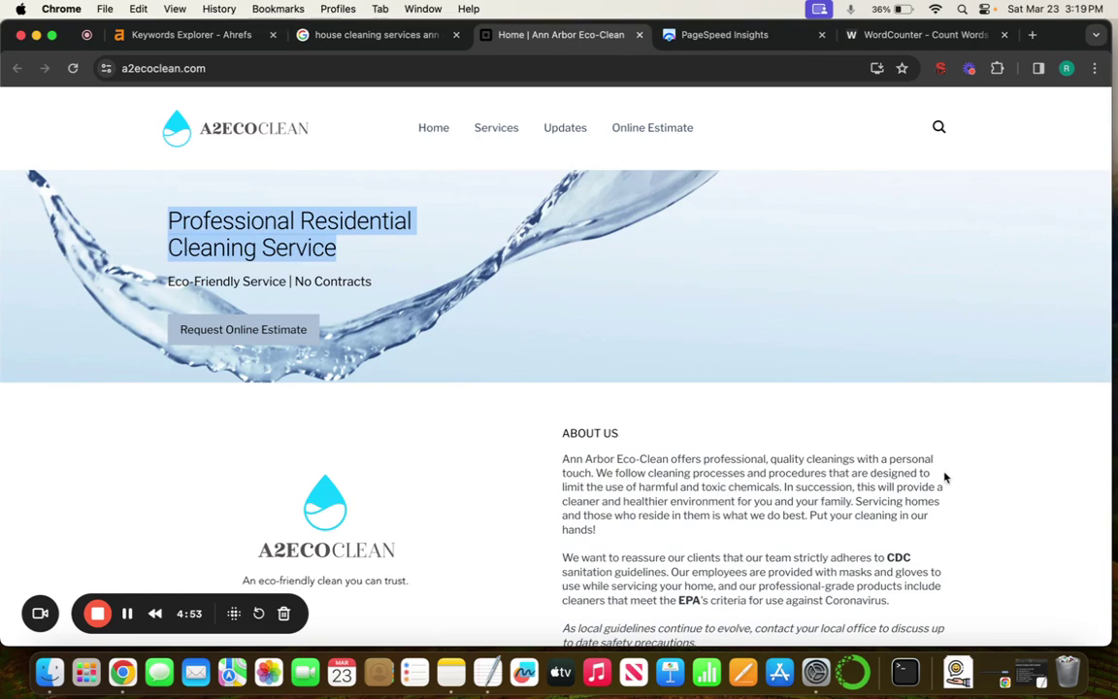
{"action": "scroll", "coordinate": [944, 476], "scroll_direction": "down", "scroll_amount": 2}
{"action": "left_click", "coordinate": [1030, 669]}
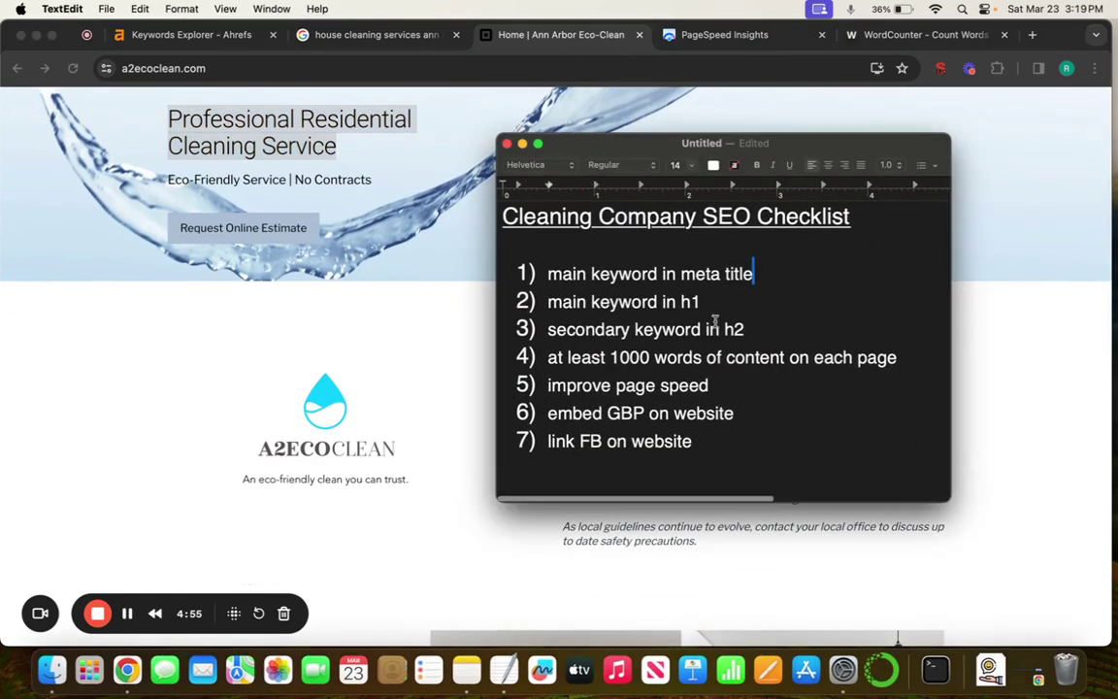
{"action": "left_click_drag", "start_coordinate": [750, 331], "coordinate": [539, 330]}
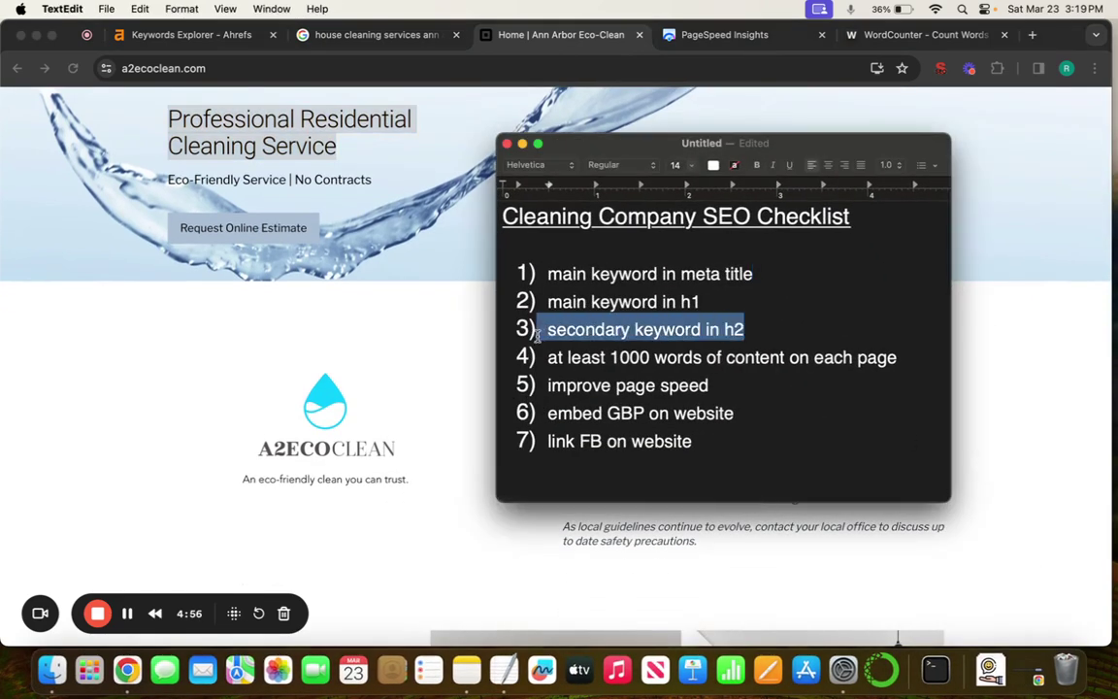
{"action": "left_click", "coordinate": [522, 146]}
- Inspect the page's headings in the SEO extension, finding no H2, then close it
{"action": "scroll", "coordinate": [480, 329], "scroll_direction": "down", "scroll_amount": 2}
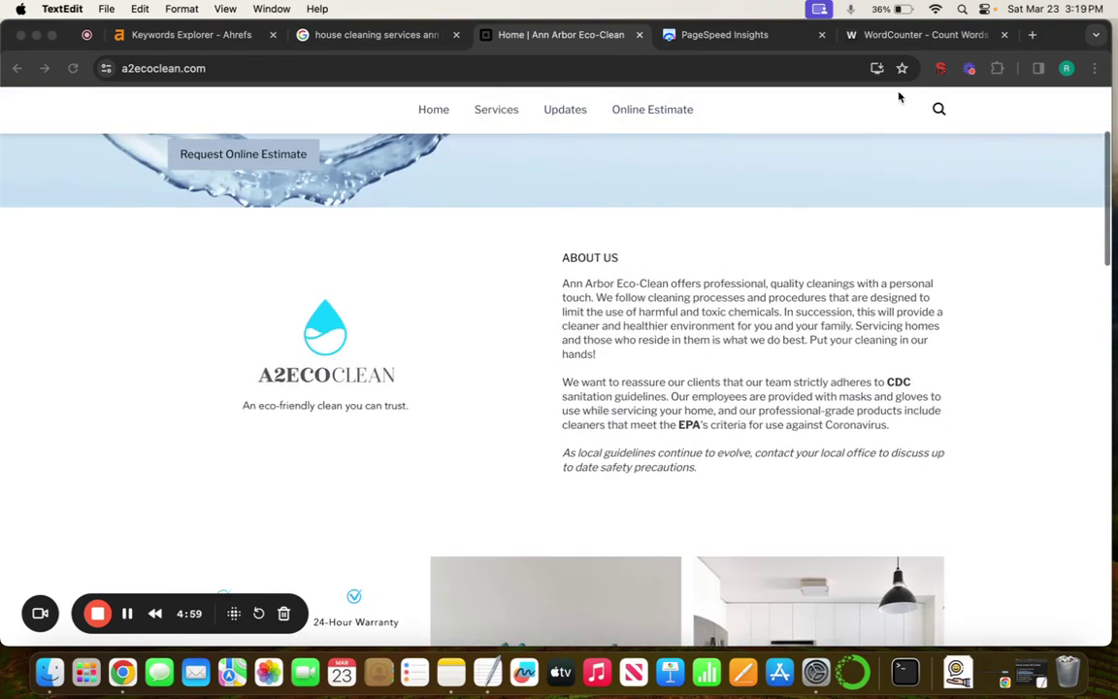
{"action": "left_click", "coordinate": [941, 68]}
{"action": "left_click", "coordinate": [601, 117]}
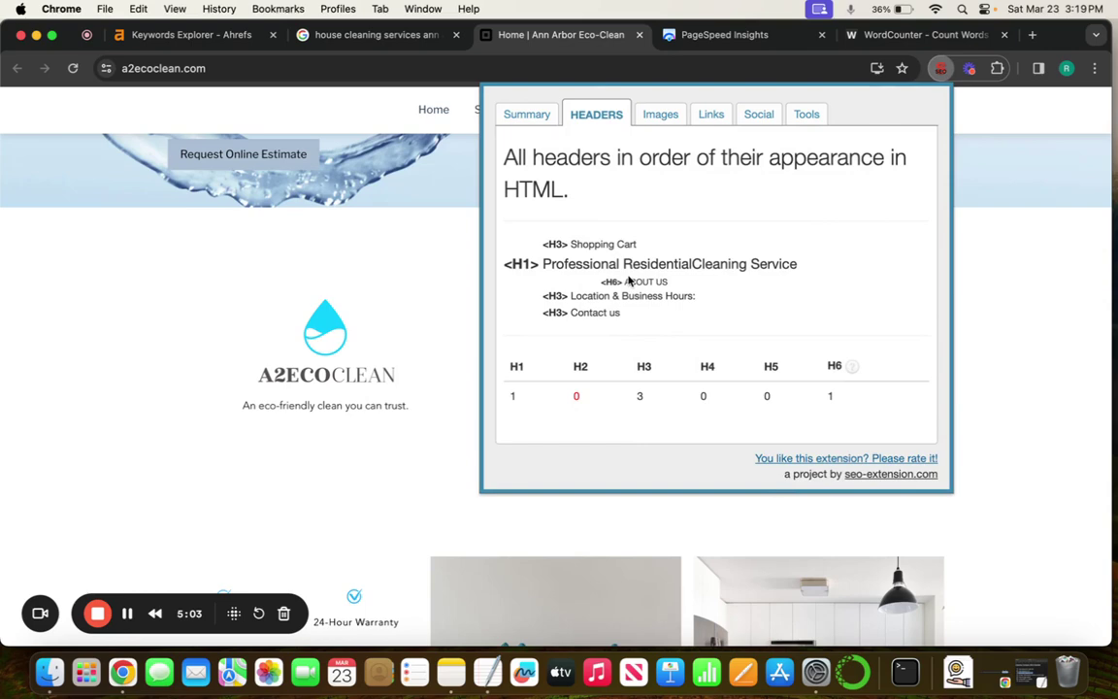
{"action": "left_click", "coordinate": [453, 316]}
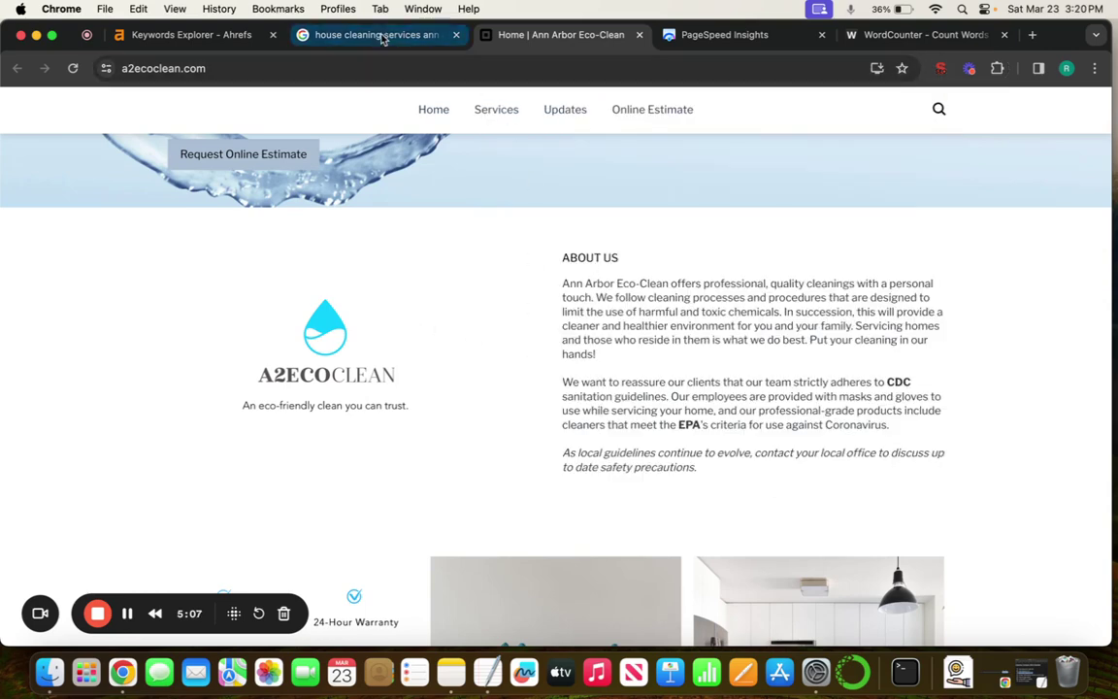
- Return to Ahrefs Keywords Explorer and scroll through the keyword overview and SERP table's top keywords
{"action": "left_click", "coordinate": [190, 35]}
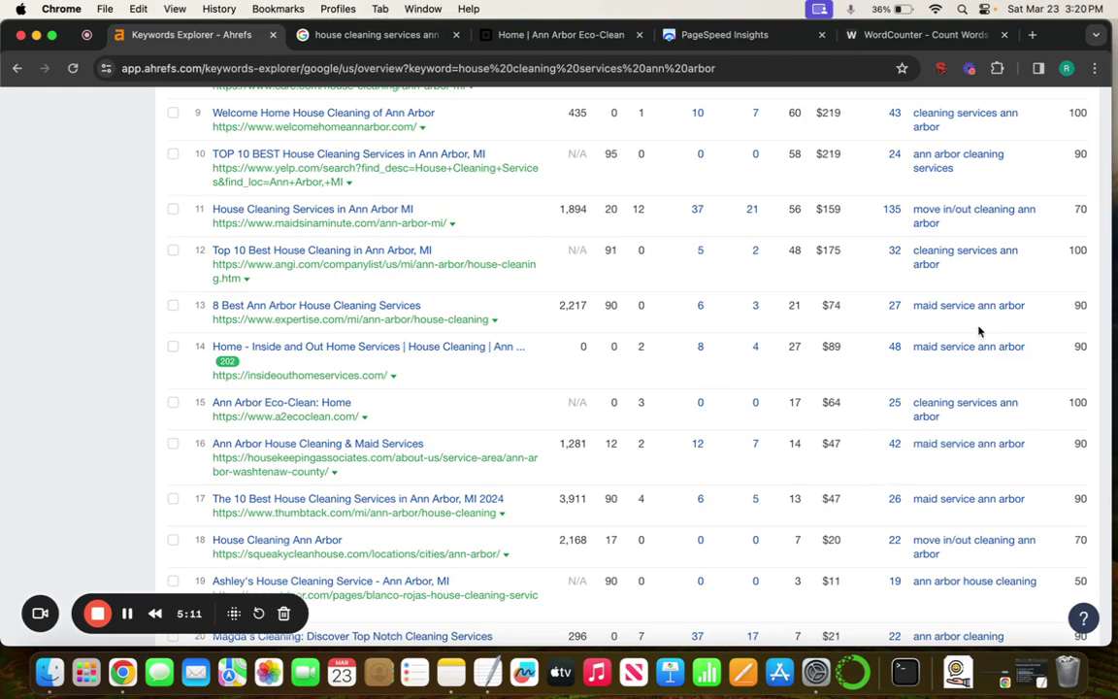
{"action": "scroll", "coordinate": [970, 322], "scroll_direction": "up", "scroll_amount": 3}
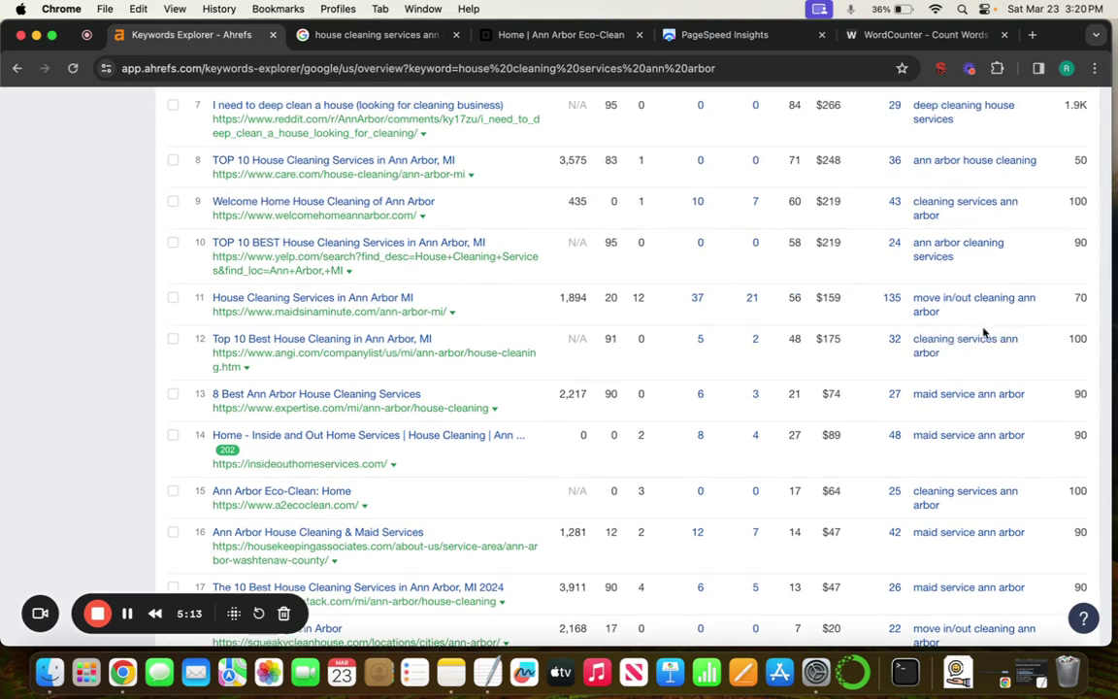
{"action": "scroll", "coordinate": [975, 354], "scroll_direction": "up", "scroll_amount": 3}
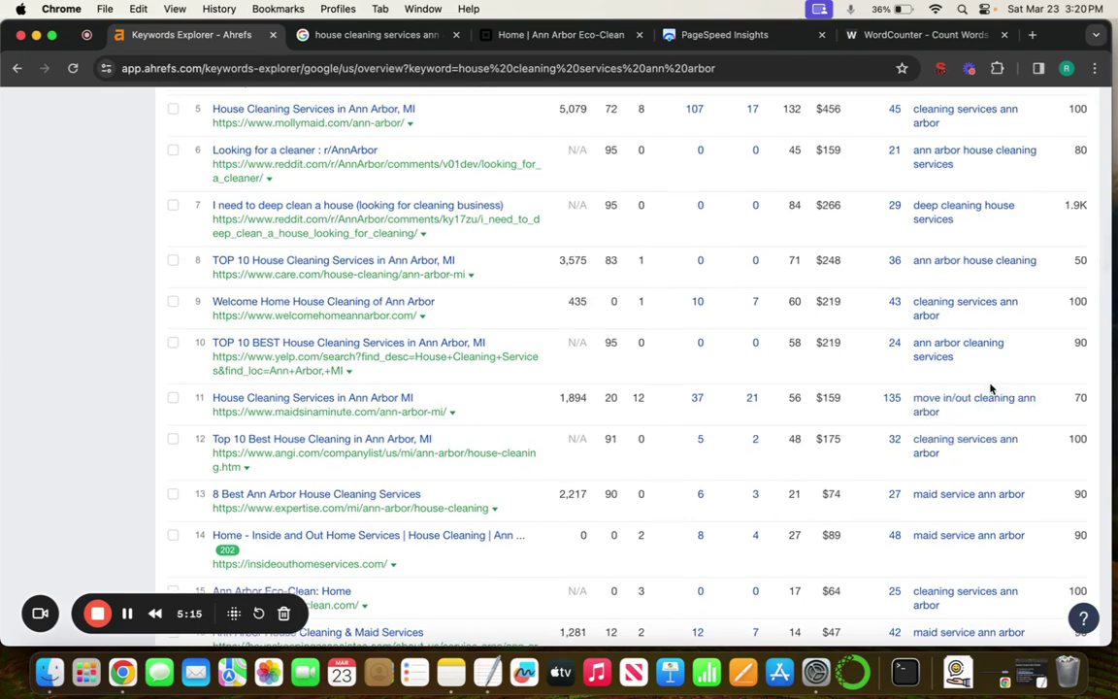
{"action": "scroll", "coordinate": [991, 383], "scroll_direction": "up", "scroll_amount": 5}
{"action": "scroll", "coordinate": [990, 381], "scroll_direction": "down", "scroll_amount": 4}
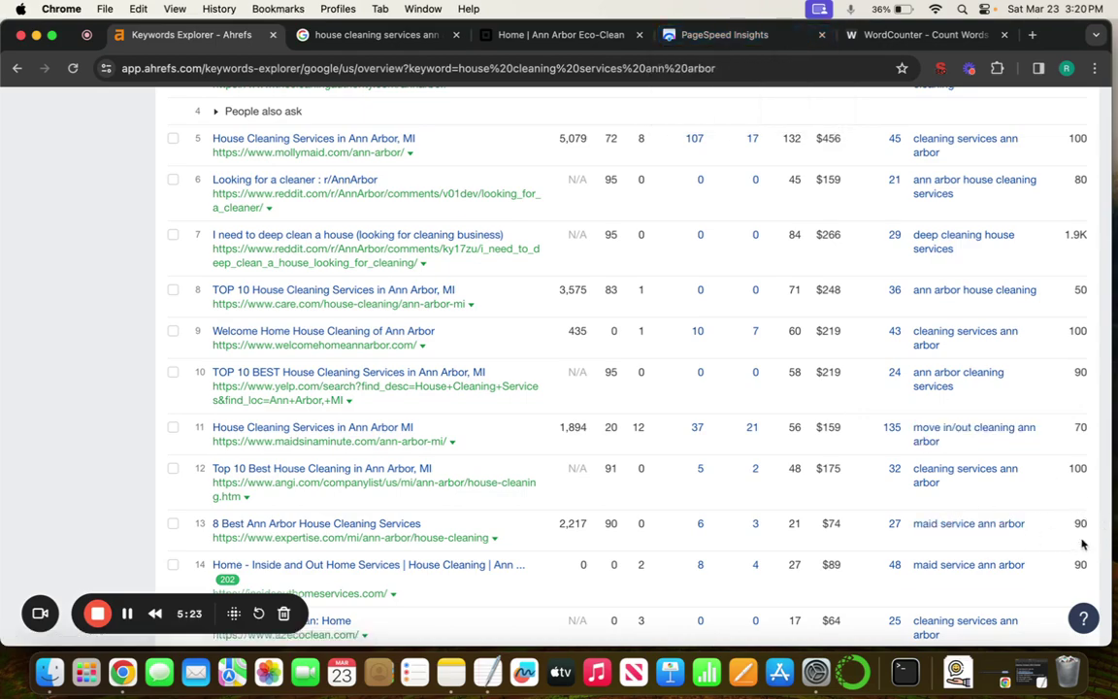
{"action": "scroll", "coordinate": [559, 415], "scroll_direction": "up", "scroll_amount": 5}
{"action": "scroll", "coordinate": [559, 415], "scroll_direction": "up", "scroll_amount": 15}
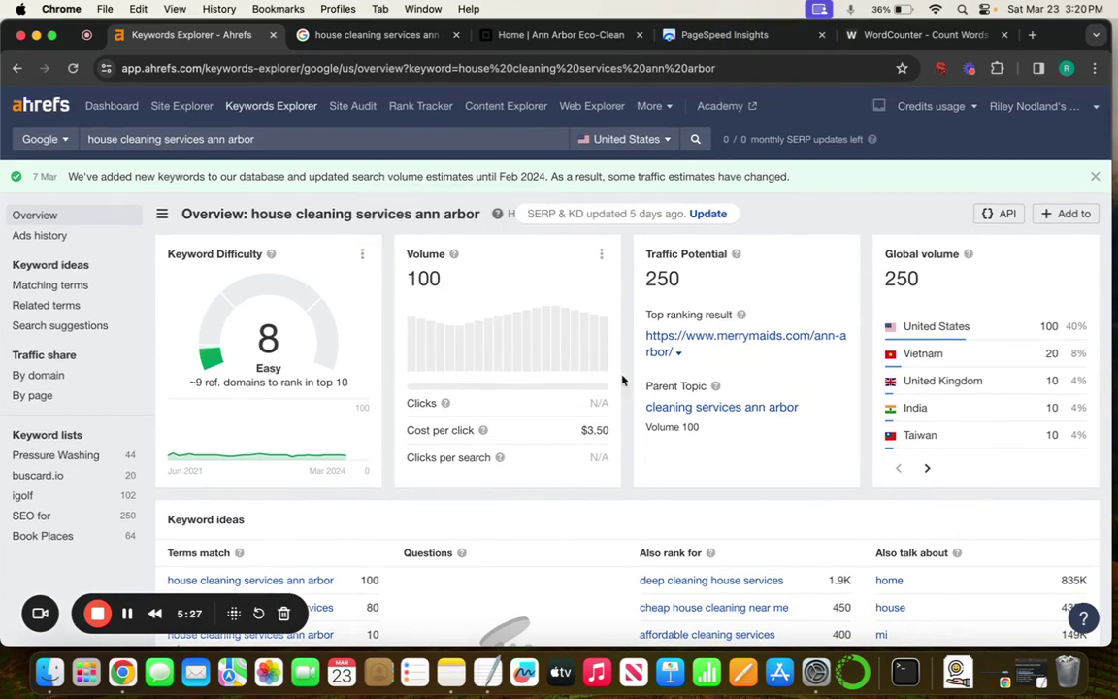
{"action": "scroll", "coordinate": [659, 446], "scroll_direction": "down", "scroll_amount": 5}
{"action": "scroll", "coordinate": [660, 448], "scroll_direction": "down", "scroll_amount": 10}
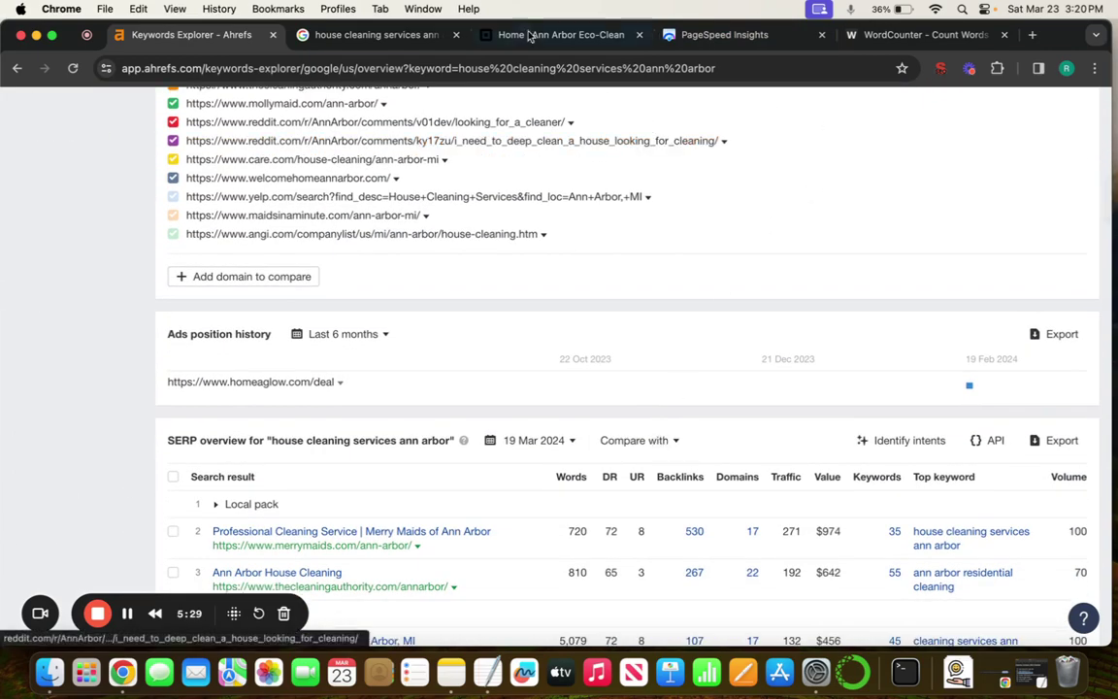
- Highlight the 'Professional Residential Cleaning Service' and ABOUT US headings, then reopen the SEO checklist
{"action": "left_click", "coordinate": [499, 37]}
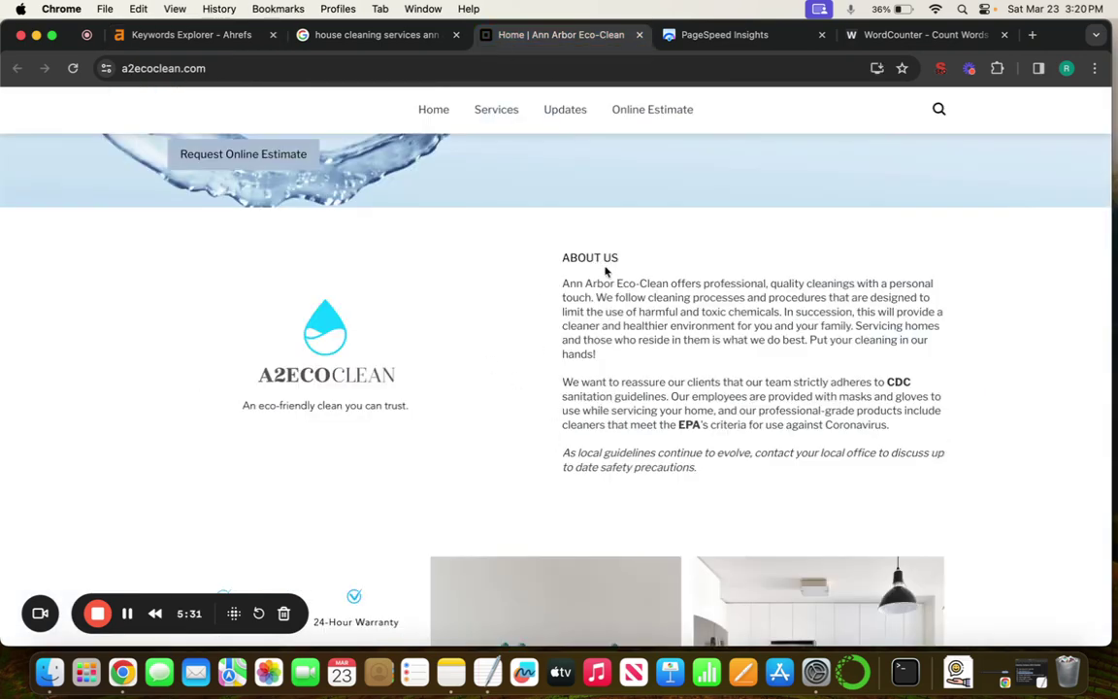
{"action": "left_click_drag", "start_coordinate": [620, 262], "coordinate": [534, 254]}
{"action": "scroll", "coordinate": [543, 267], "scroll_direction": "up", "scroll_amount": 2}
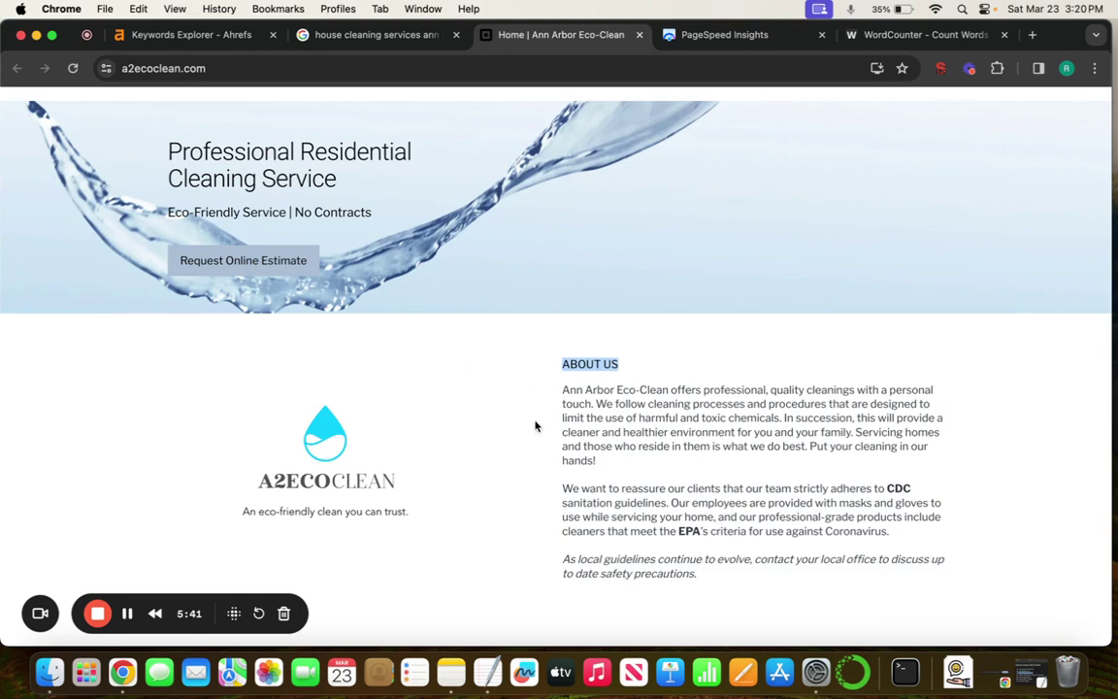
{"action": "mouse_move", "coordinate": [350, 188]}
{"action": "left_mouse_down"}
{"action": "mouse_move", "coordinate": [360, 173]}
{"action": "mouse_move", "coordinate": [156, 152]}
{"action": "left_mouse_up"}
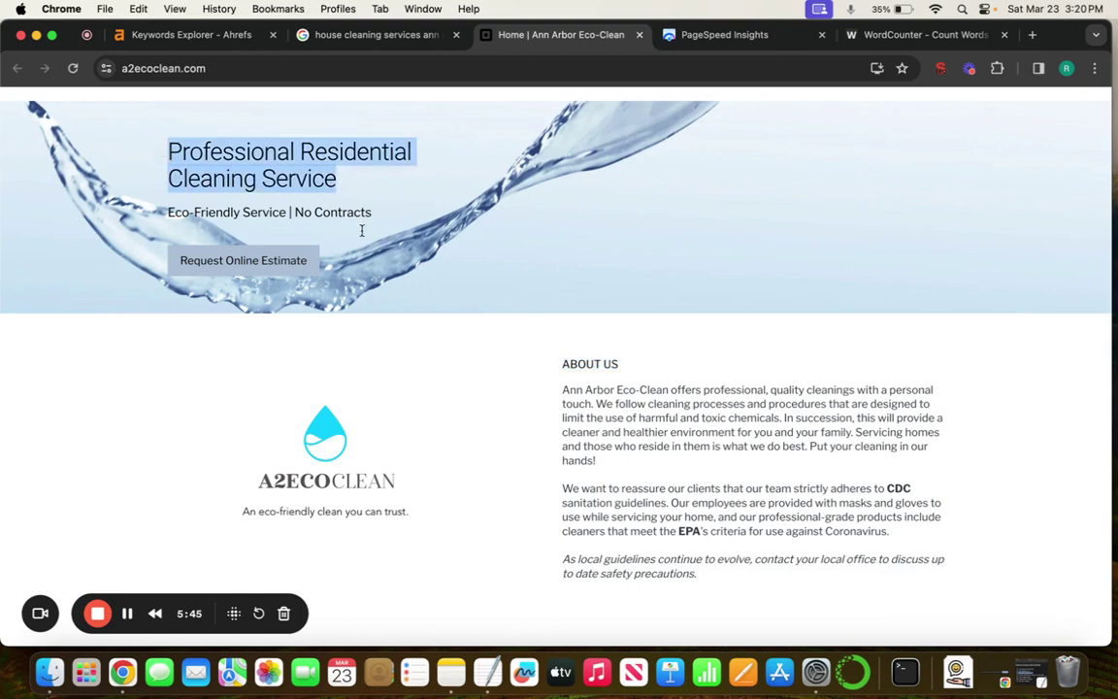
{"action": "left_click", "coordinate": [642, 369]}
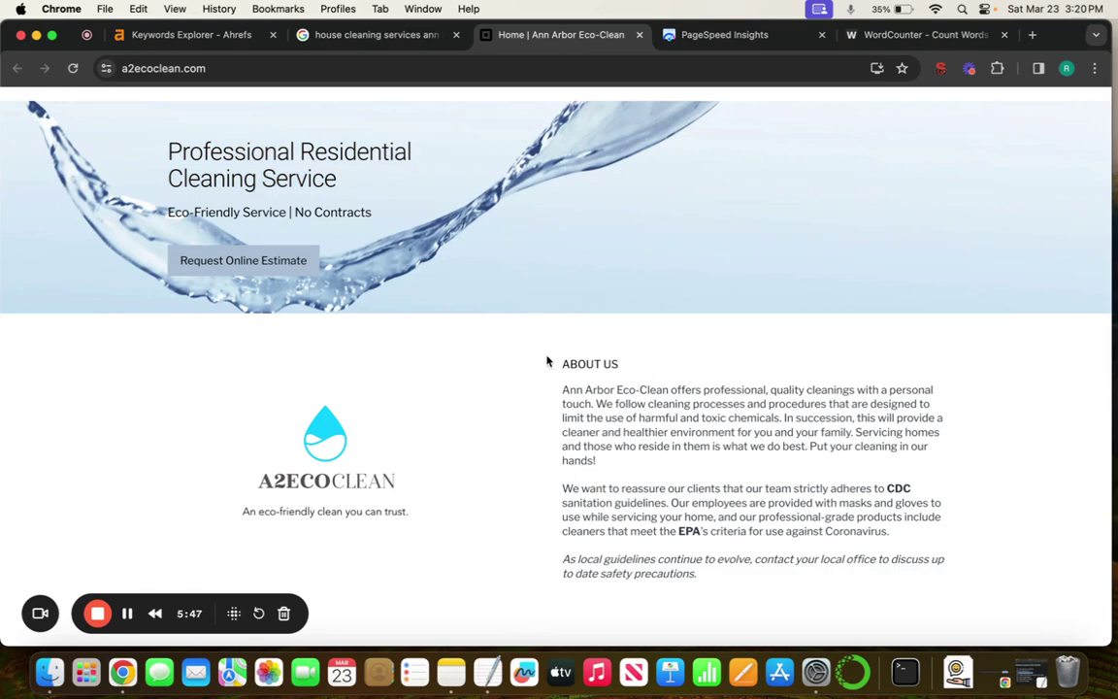
{"action": "left_click_drag", "start_coordinate": [644, 366], "coordinate": [519, 367]}
{"action": "left_click", "coordinate": [649, 373]}
{"action": "scroll", "coordinate": [686, 358], "scroll_direction": "down", "scroll_amount": 5}
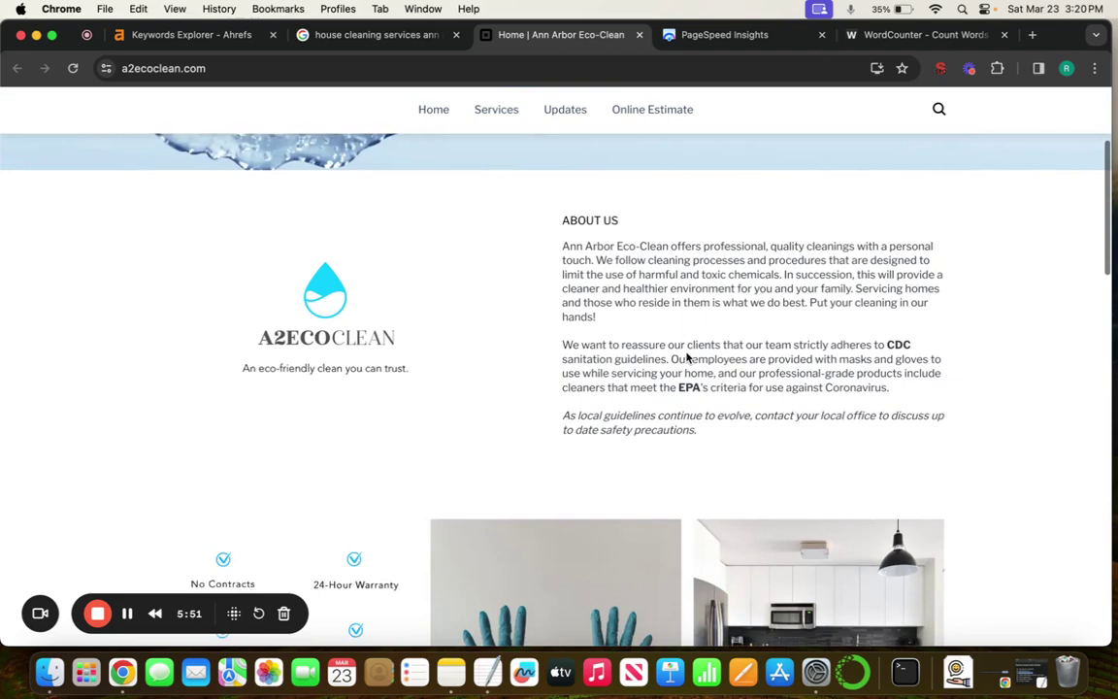
{"action": "left_click", "coordinate": [1036, 684]}
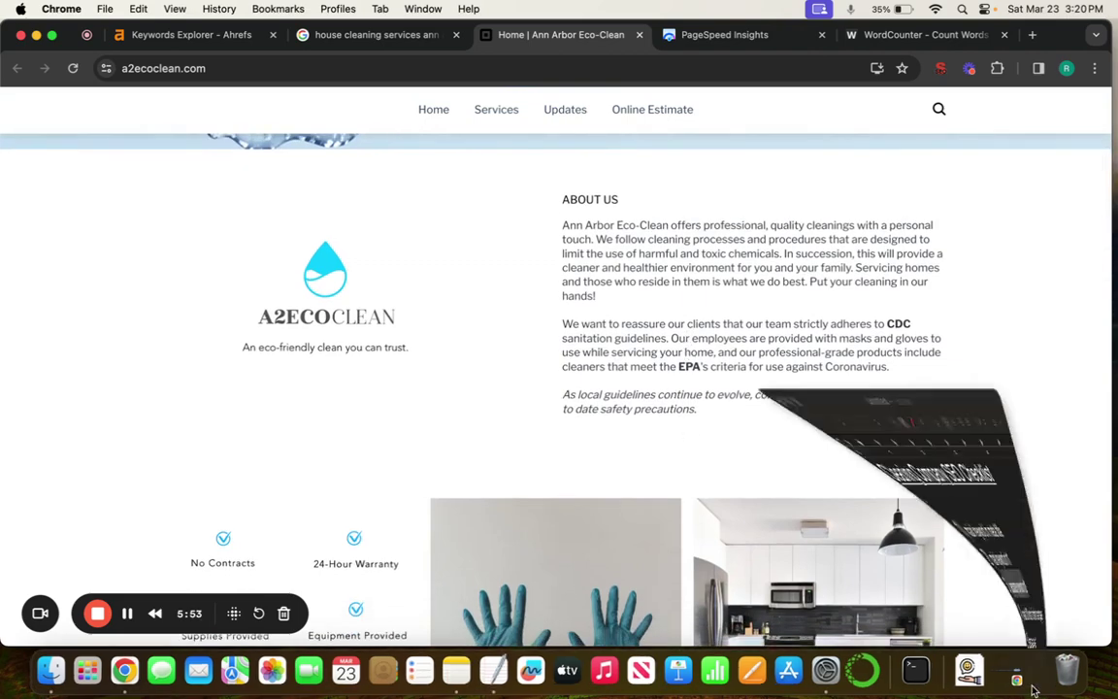
- Highlight the checklist's 1000-words-of-content item, hide the checklist, and scroll the homepage
{"action": "left_click", "coordinate": [715, 378]}
{"action": "left_click_drag", "start_coordinate": [893, 357], "coordinate": [559, 358]}
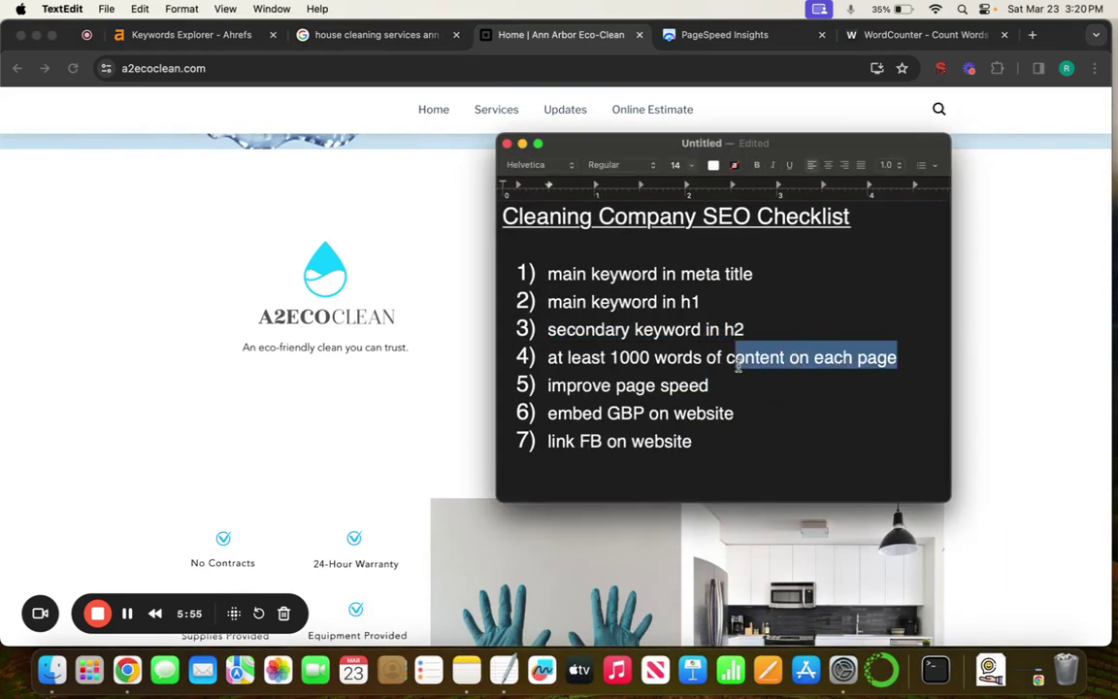
{"action": "left_click", "coordinate": [1036, 321]}
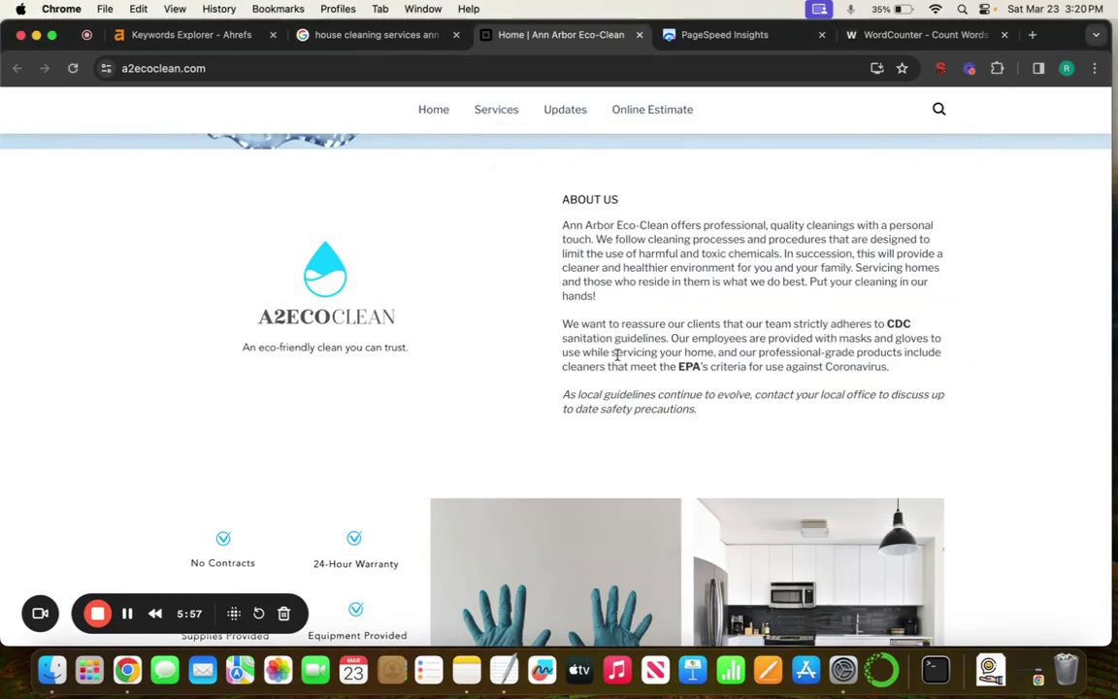
{"action": "scroll", "coordinate": [616, 355], "scroll_direction": "down", "scroll_amount": 15}
{"action": "scroll", "coordinate": [616, 356], "scroll_direction": "up", "scroll_amount": 10}
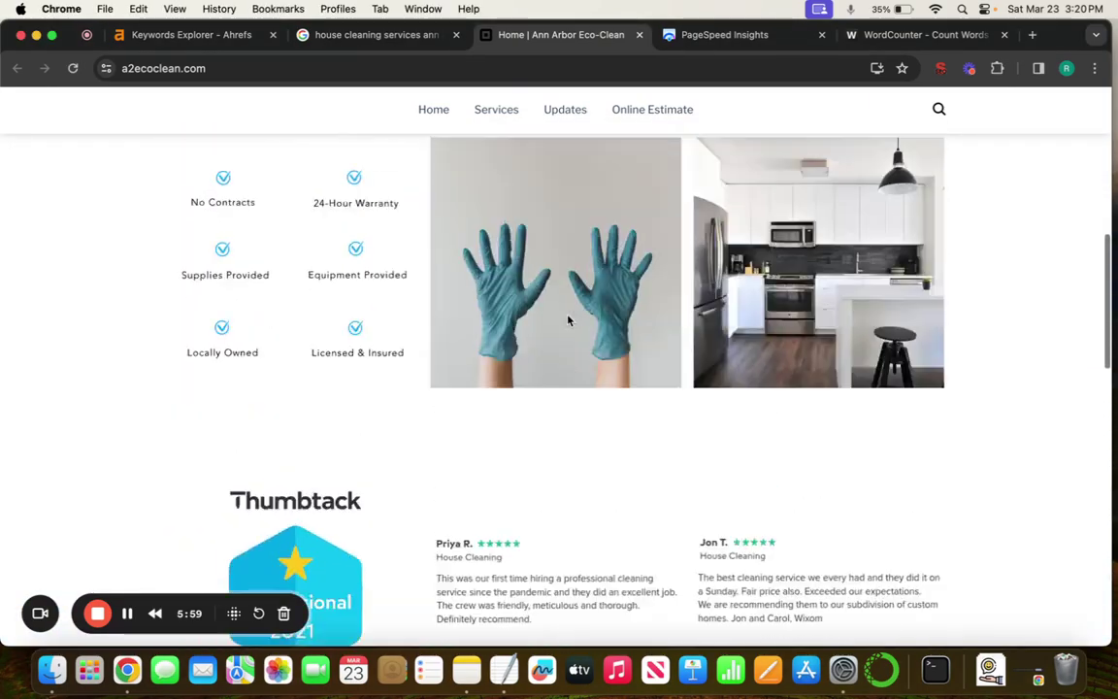
{"action": "scroll", "coordinate": [569, 320], "scroll_direction": "up", "scroll_amount": 15}
{"action": "scroll", "coordinate": [569, 320], "scroll_direction": "down", "scroll_amount": 20}
{"action": "scroll", "coordinate": [569, 321], "scroll_direction": "up", "scroll_amount": 20}
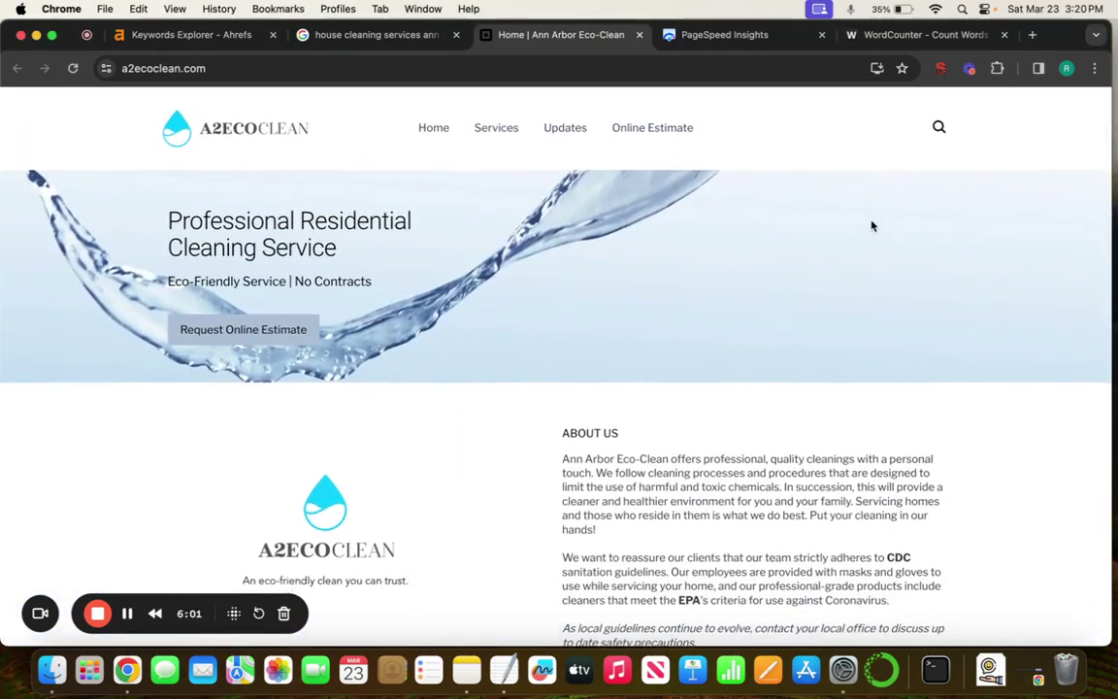
- Read WordCounter's tally of 126 words for the About Us text, then leave WordCounter
{"action": "left_click", "coordinate": [897, 41]}
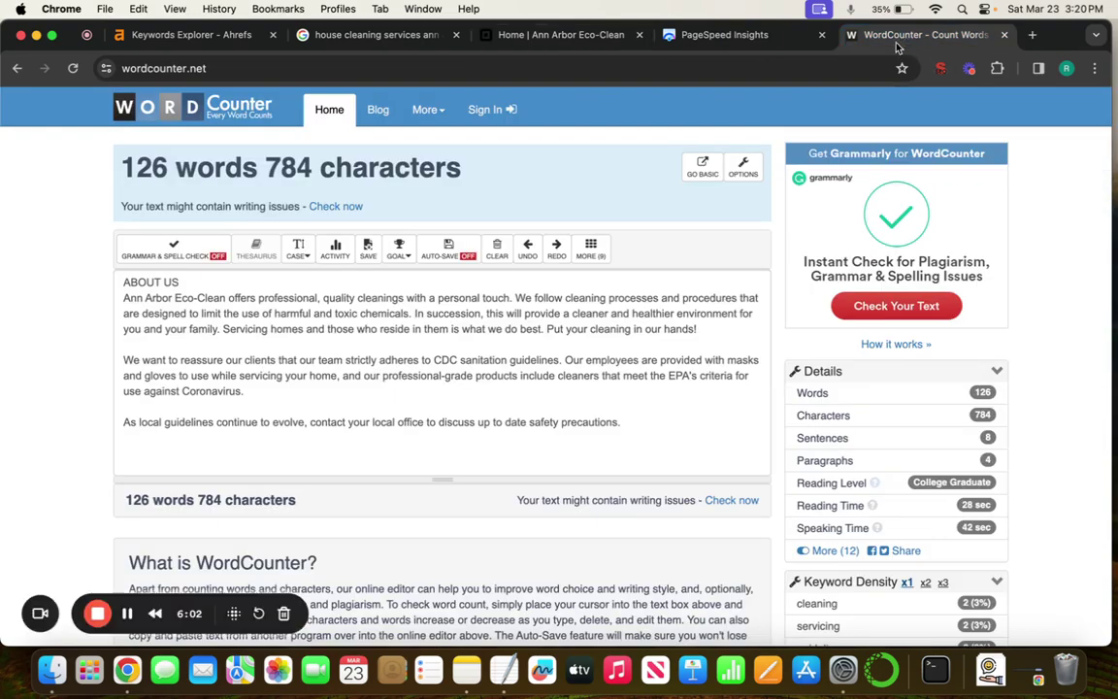
{"action": "double_click", "coordinate": [136, 167]}
{"action": "left_click", "coordinate": [155, 147]}
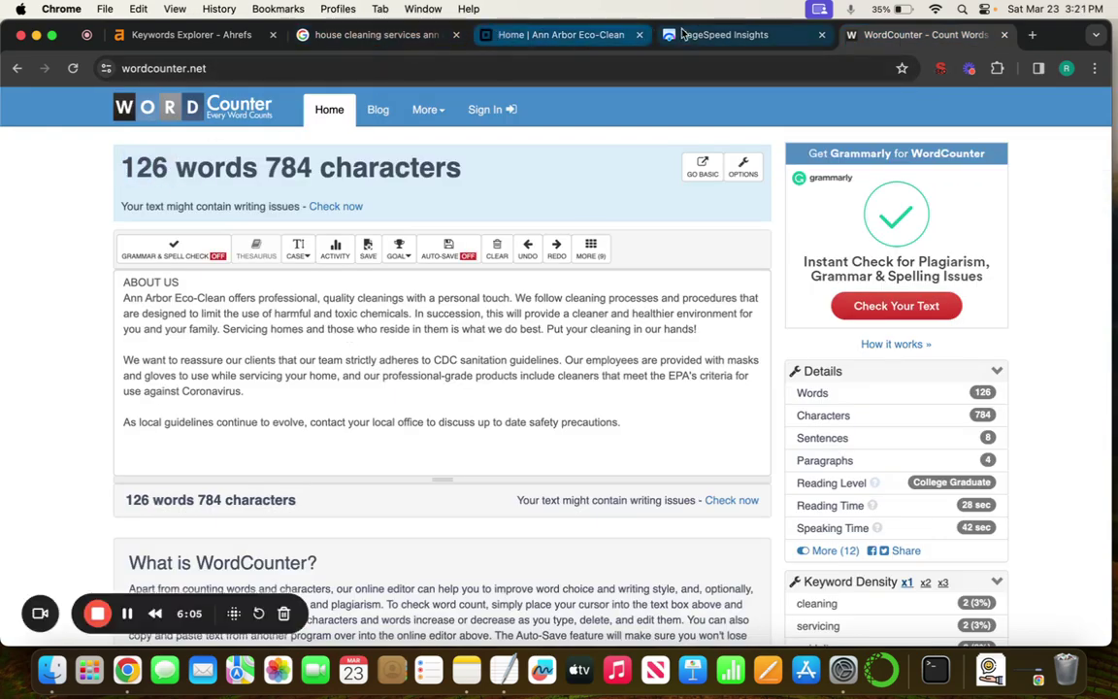
{"action": "left_click", "coordinate": [373, 35]}
- Return to the Eco-Clean homepage and scroll through it
{"action": "left_click", "coordinate": [534, 35]}
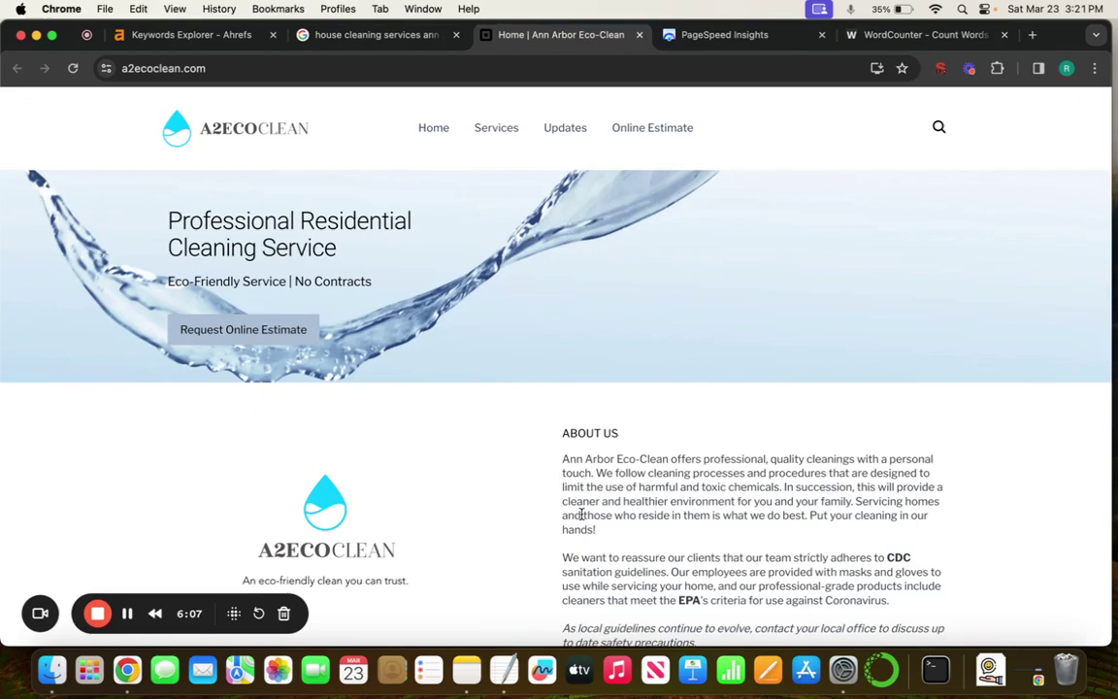
{"action": "scroll", "coordinate": [582, 514], "scroll_direction": "down", "scroll_amount": 3}
{"action": "scroll", "coordinate": [608, 531], "scroll_direction": "down", "scroll_amount": 3}
{"action": "scroll", "coordinate": [608, 531], "scroll_direction": "up", "scroll_amount": 2}
{"action": "scroll", "coordinate": [630, 411], "scroll_direction": "up", "scroll_amount": 4}
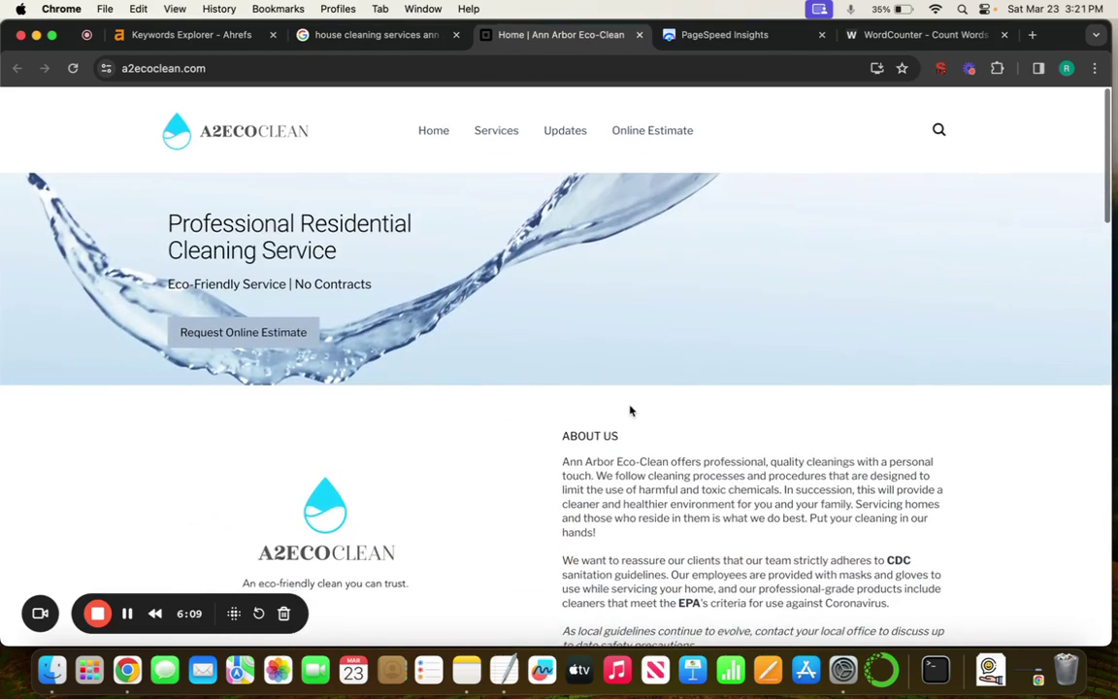
- Browse the Services page's COVID notice and $65 and $75 hourly rates, then go back Home
{"action": "left_click", "coordinate": [498, 130]}
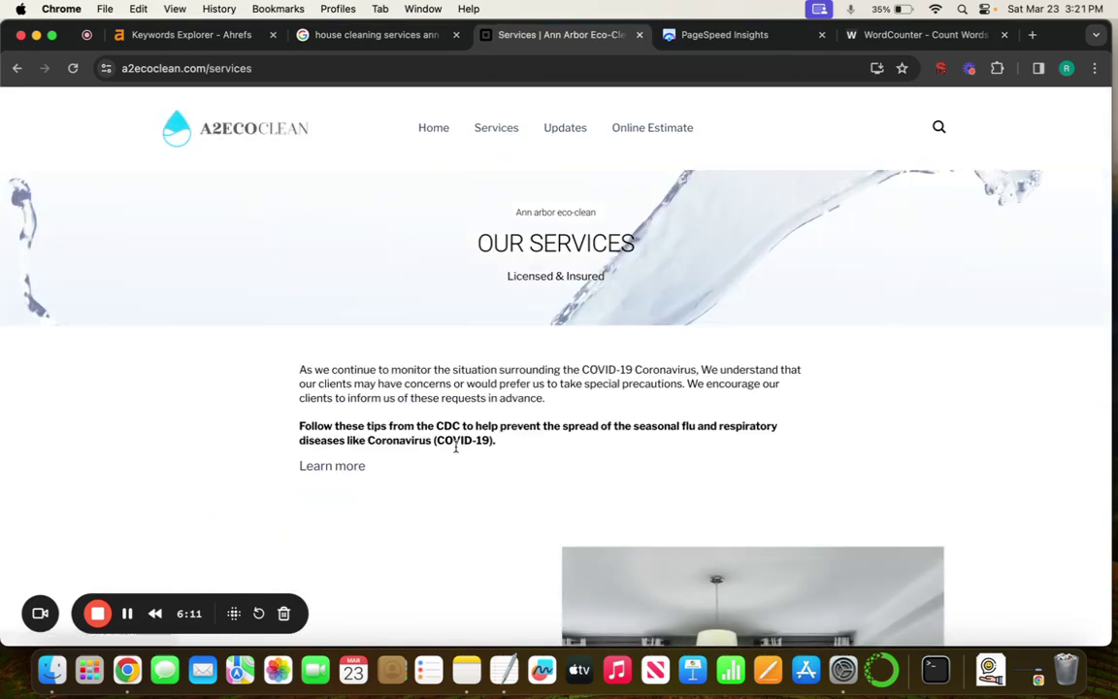
{"action": "scroll", "coordinate": [579, 454], "scroll_direction": "down", "scroll_amount": 2}
{"action": "scroll", "coordinate": [514, 461], "scroll_direction": "down", "scroll_amount": 10}
{"action": "scroll", "coordinate": [514, 424], "scroll_direction": "up", "scroll_amount": 5}
{"action": "scroll", "coordinate": [513, 424], "scroll_direction": "down", "scroll_amount": 3}
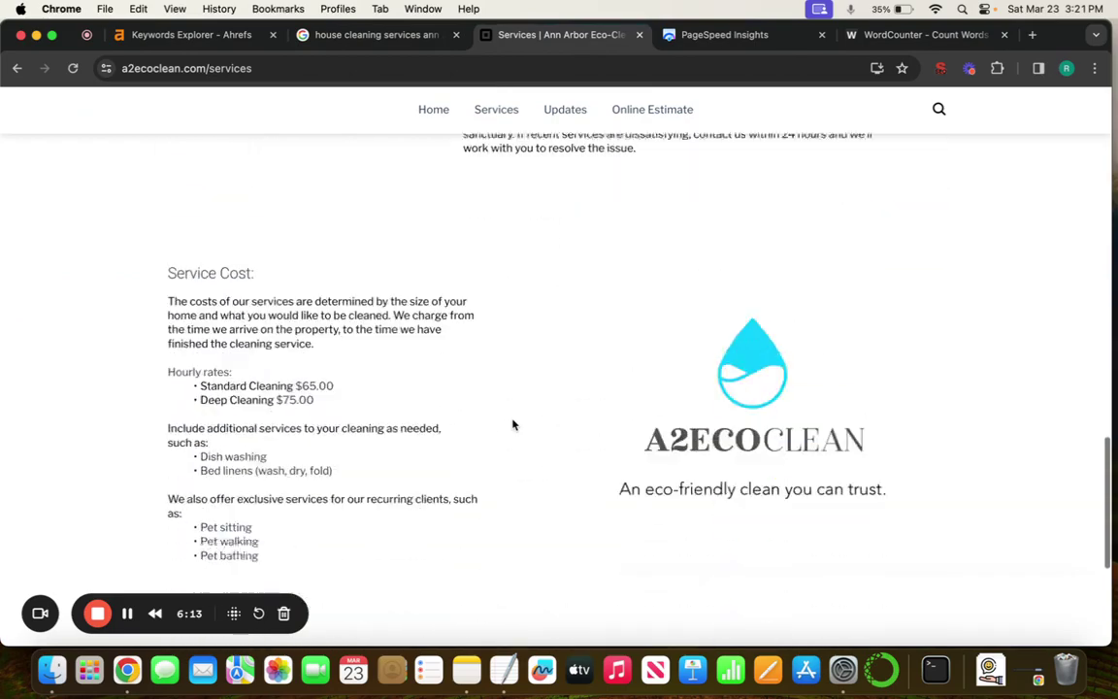
{"action": "scroll", "coordinate": [513, 424], "scroll_direction": "up", "scroll_amount": 2}
{"action": "scroll", "coordinate": [514, 424], "scroll_direction": "up", "scroll_amount": 5}
{"action": "scroll", "coordinate": [514, 424], "scroll_direction": "up", "scroll_amount": 5}
{"action": "scroll", "coordinate": [513, 424], "scroll_direction": "up", "scroll_amount": 4}
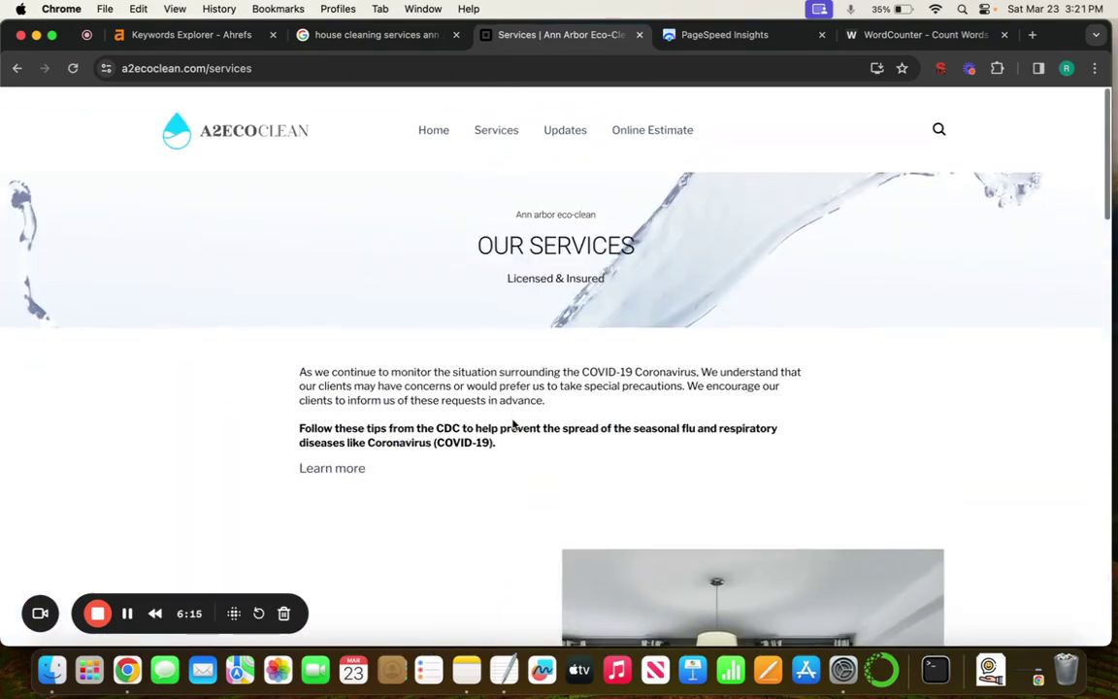
{"action": "scroll", "coordinate": [515, 424], "scroll_direction": "down", "scroll_amount": 10}
{"action": "scroll", "coordinate": [514, 424], "scroll_direction": "down", "scroll_amount": 4}
{"action": "scroll", "coordinate": [514, 424], "scroll_direction": "up", "scroll_amount": 10}
{"action": "scroll", "coordinate": [514, 424], "scroll_direction": "up", "scroll_amount": 3}
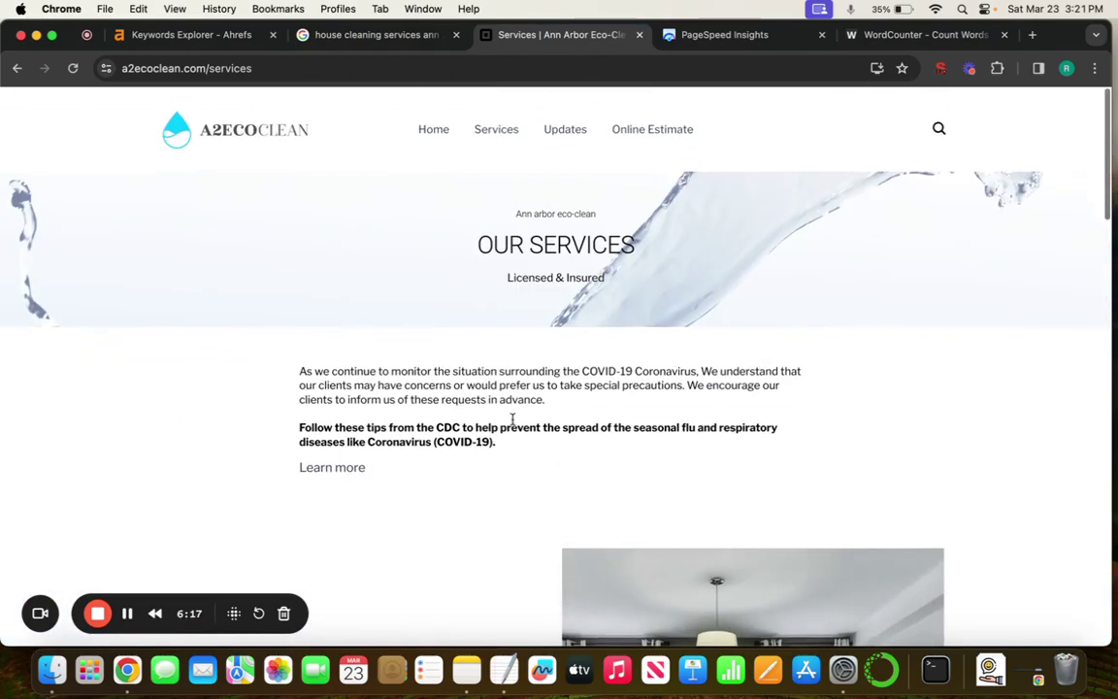
{"action": "left_click", "coordinate": [433, 128]}
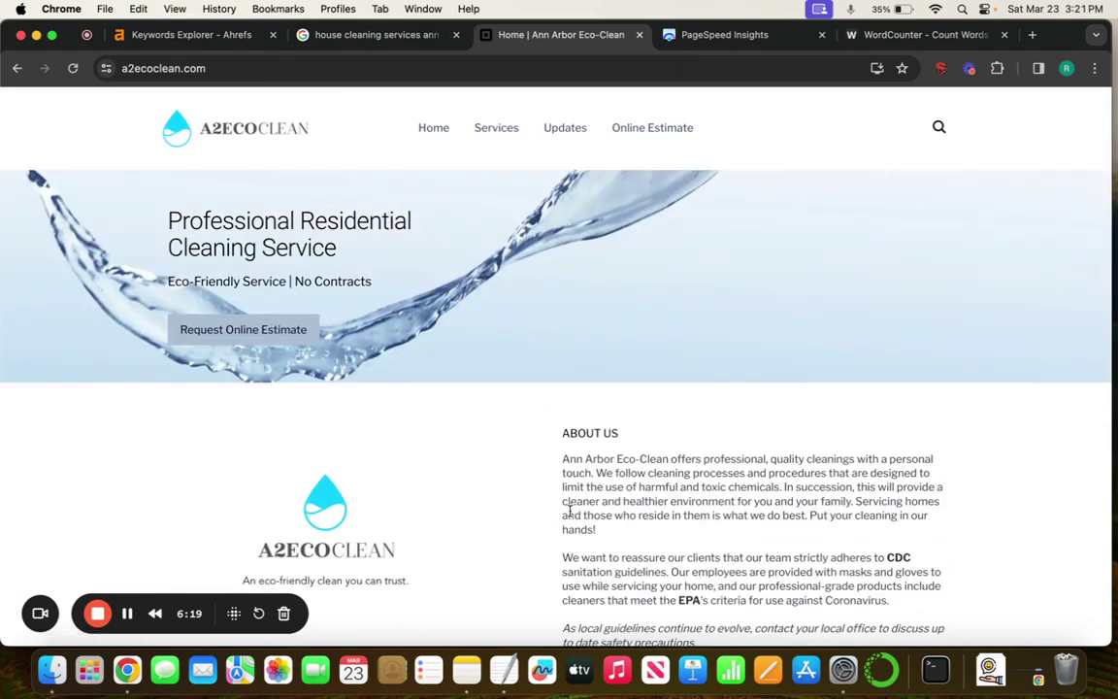
{"action": "scroll", "coordinate": [558, 519], "scroll_direction": "down", "scroll_amount": 2}
{"action": "scroll", "coordinate": [551, 529], "scroll_direction": "up", "scroll_amount": 2}
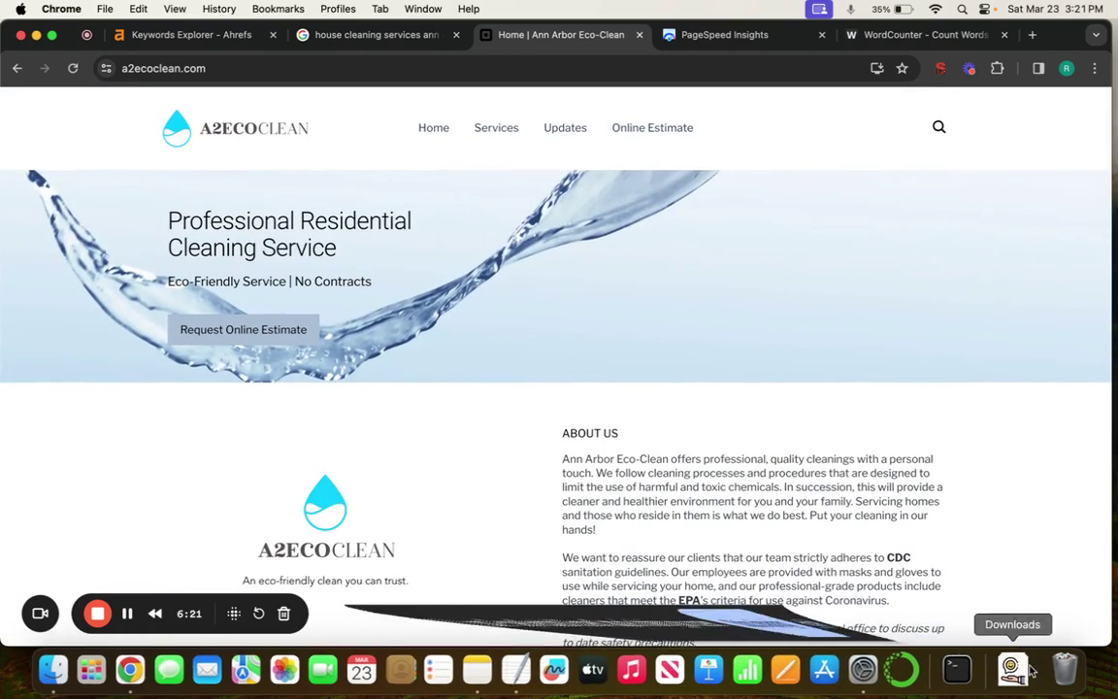
{"action": "left_click", "coordinate": [761, 624]}
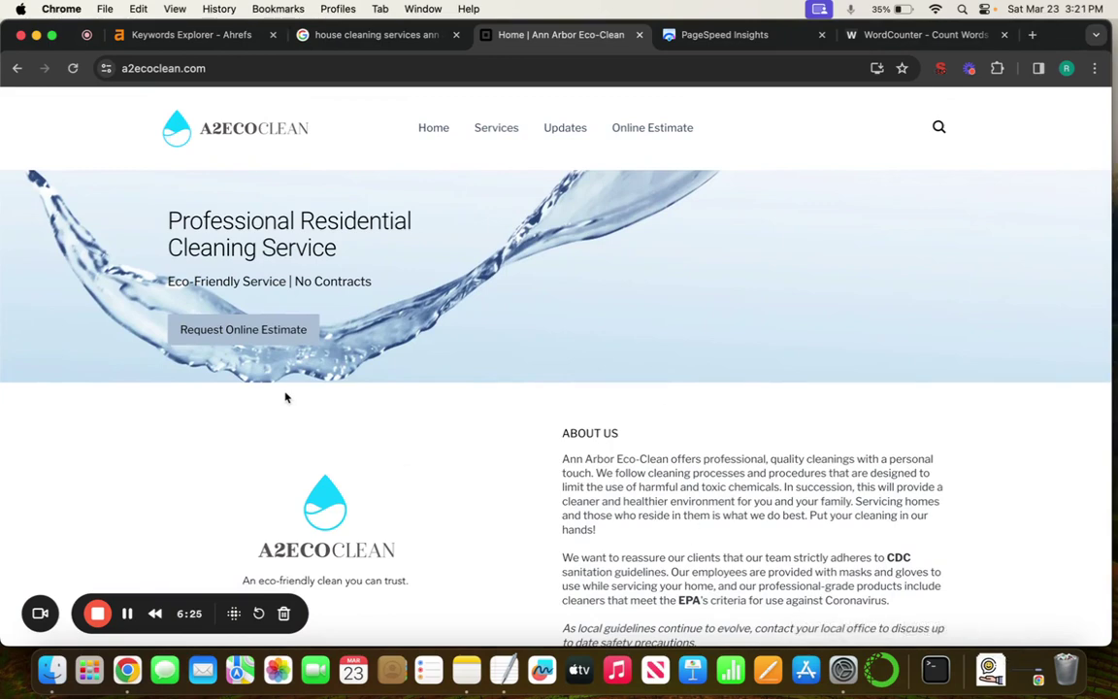
{"action": "left_click", "coordinate": [36, 34]}
{"action": "left_click", "coordinate": [523, 147]}
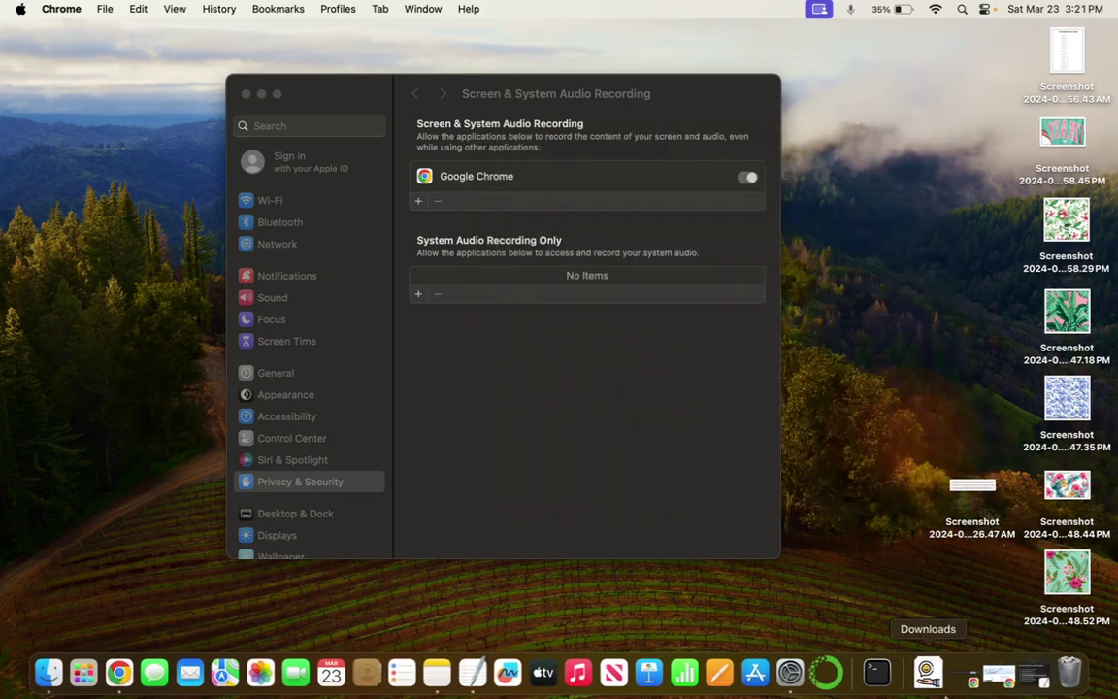
{"action": "left_click", "coordinate": [1004, 673]}
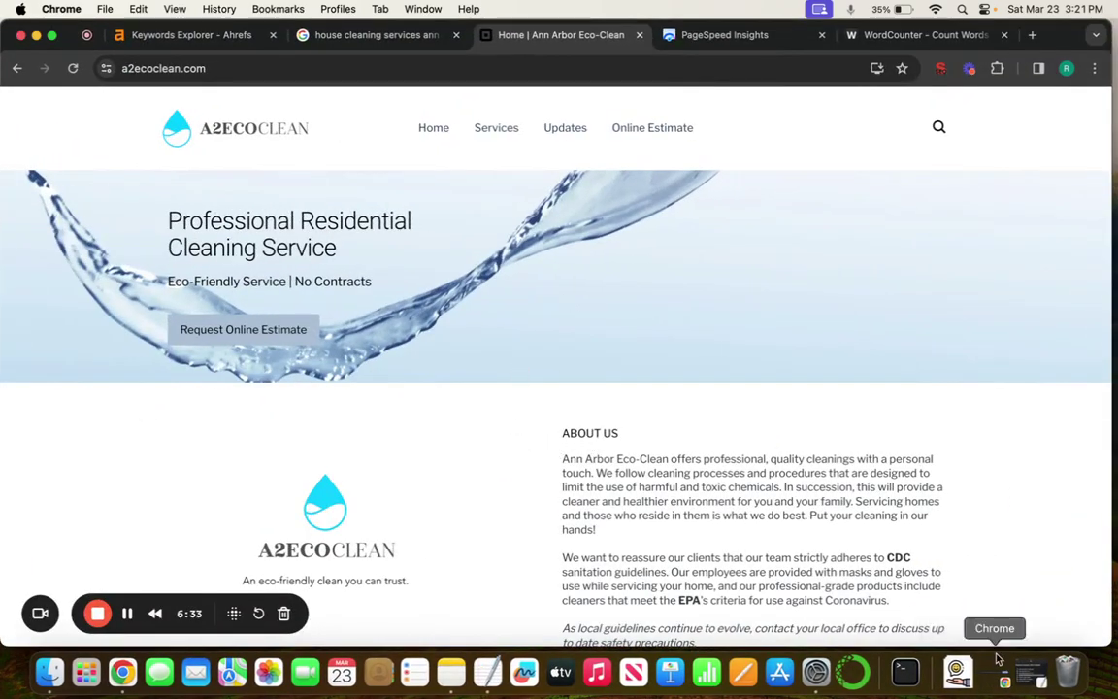
- Highlight the checklist's improve-page-speed item and put the checklist away
{"action": "left_click", "coordinate": [956, 673]}
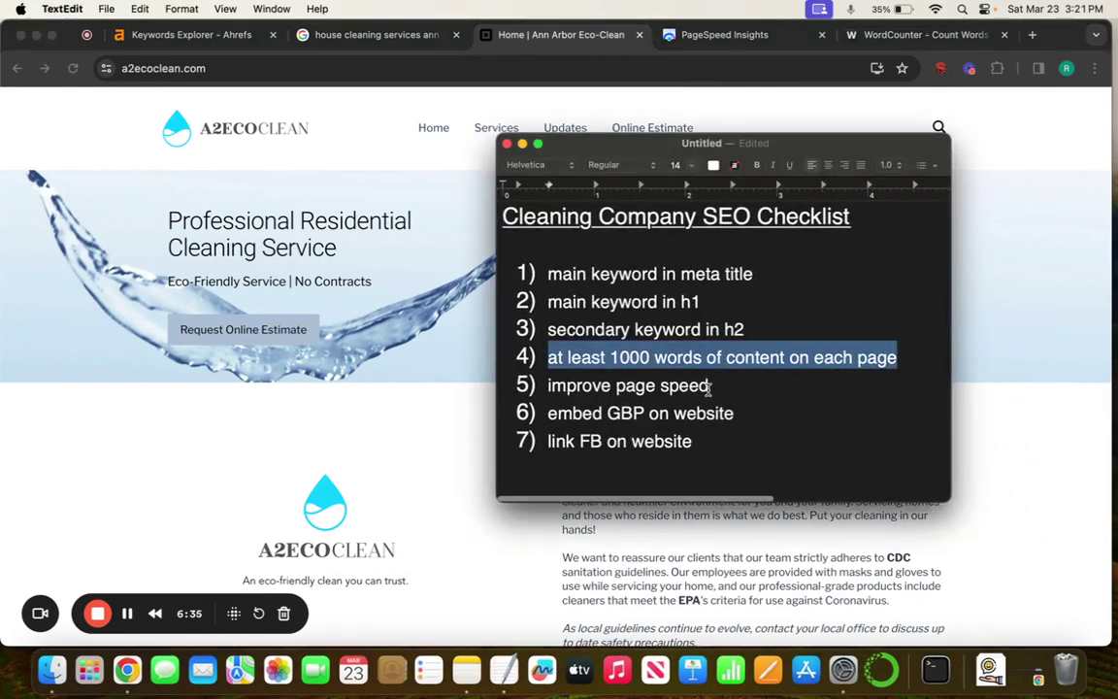
{"action": "left_click_drag", "start_coordinate": [709, 387], "coordinate": [474, 392]}
{"action": "left_click", "coordinate": [522, 146]}
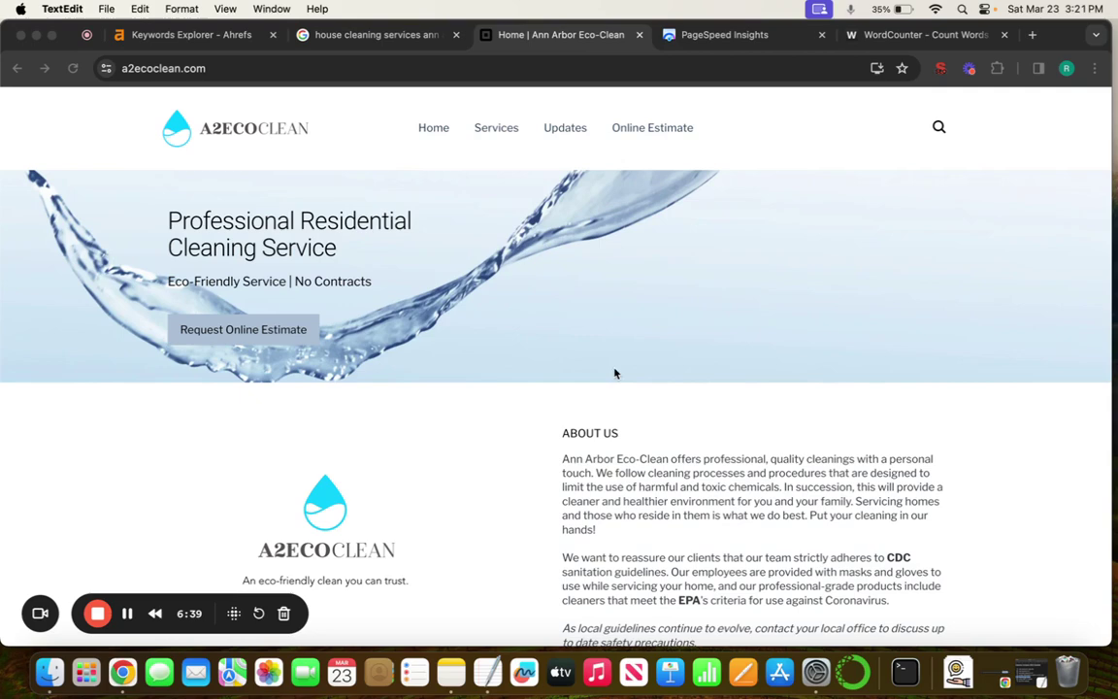
- Review PageSpeed Insights: mobile performance 15, then the desktop report at 23
{"action": "left_click", "coordinate": [724, 34]}
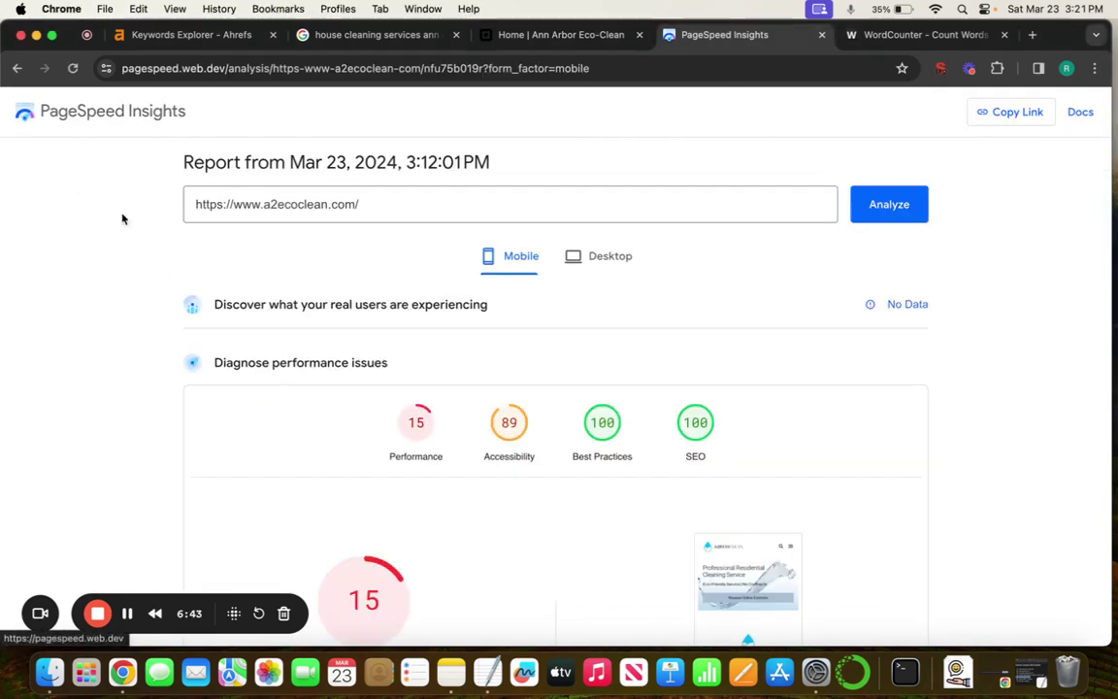
{"action": "scroll", "coordinate": [147, 446], "scroll_direction": "down", "scroll_amount": 1}
{"action": "scroll", "coordinate": [147, 446], "scroll_direction": "up", "scroll_amount": 1}
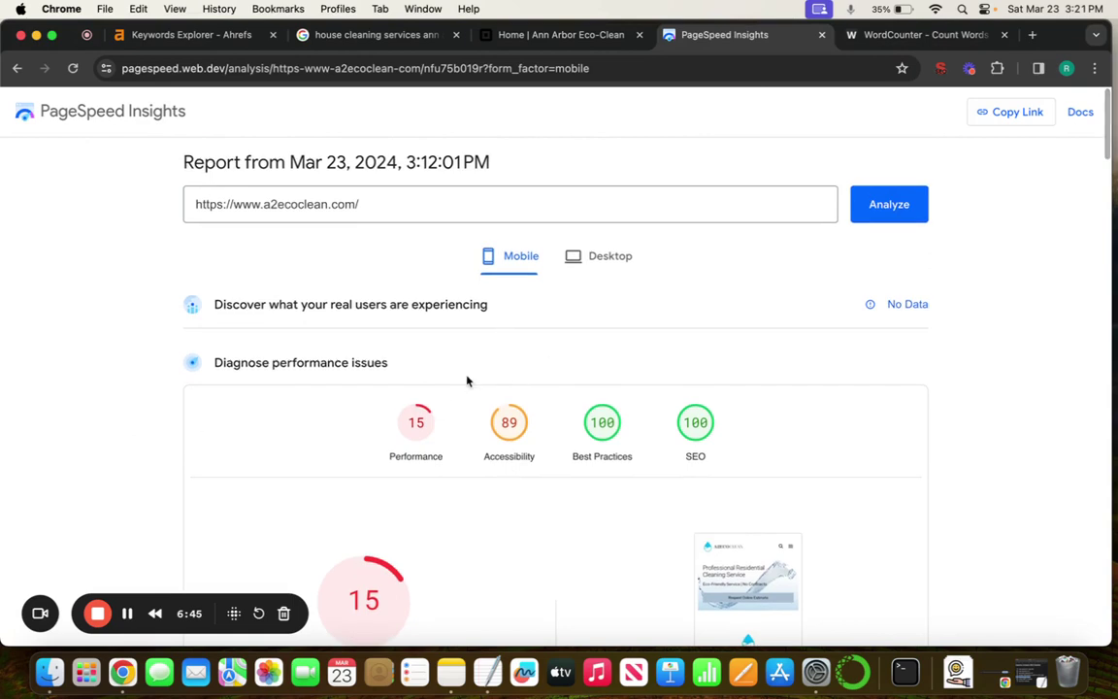
{"action": "scroll", "coordinate": [467, 379], "scroll_direction": "down", "scroll_amount": 4}
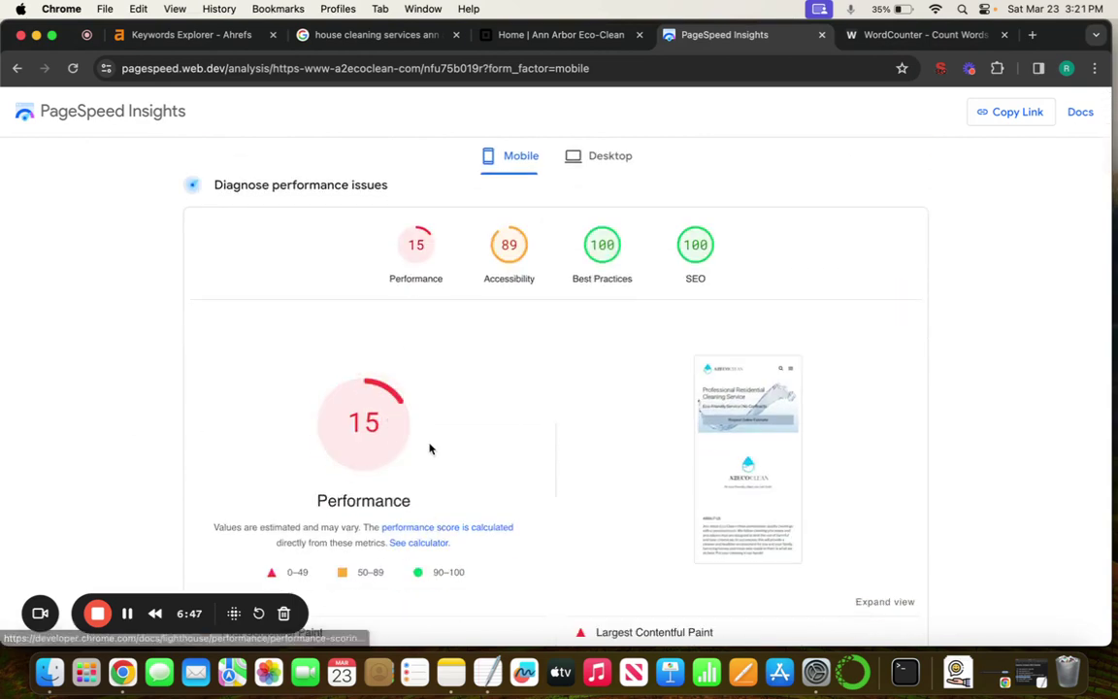
{"action": "scroll", "coordinate": [429, 449], "scroll_direction": "down", "scroll_amount": 2}
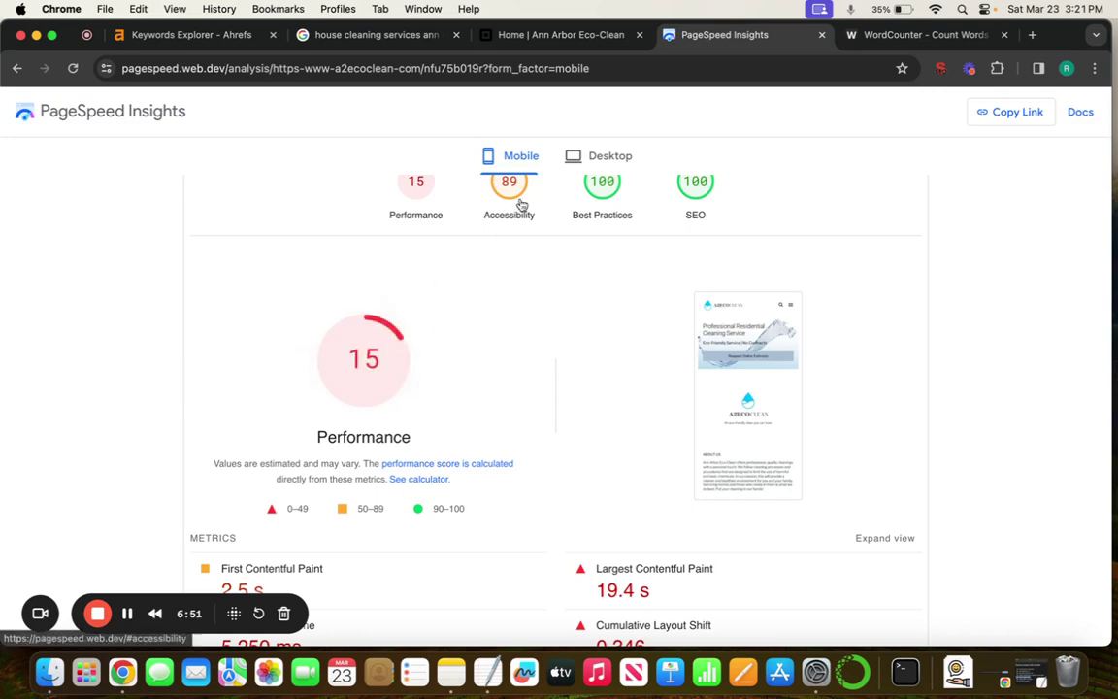
{"action": "left_click", "coordinate": [601, 160]}
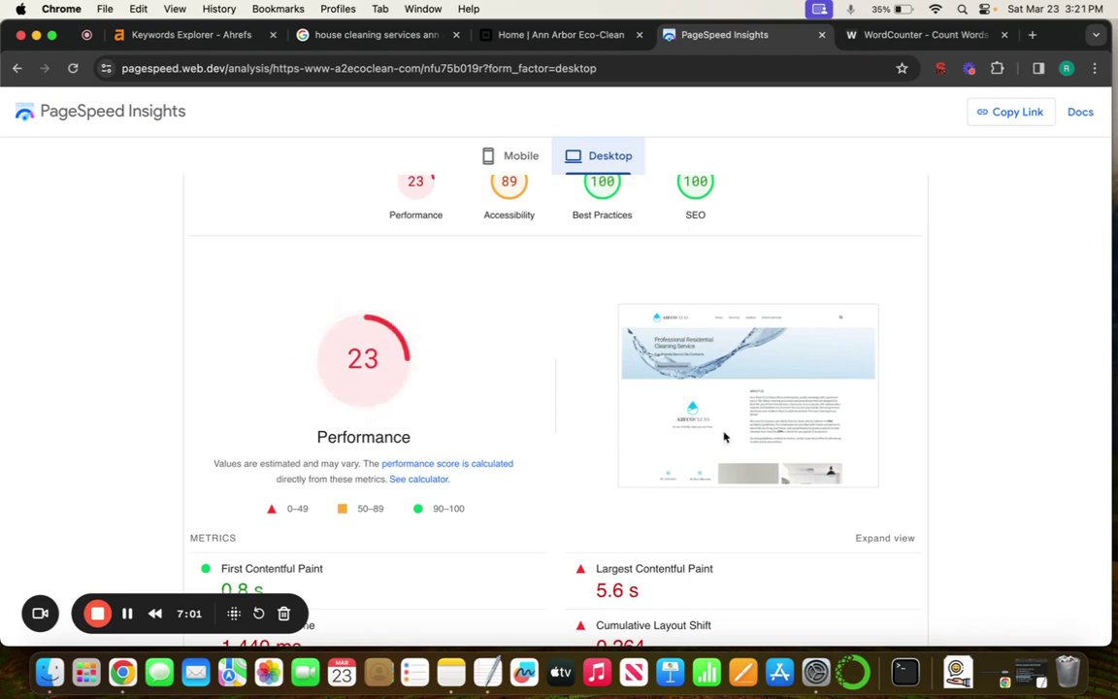
- Highlight the 'embed GBP on website' item in the SEO checklist
{"action": "left_click", "coordinate": [572, 35]}
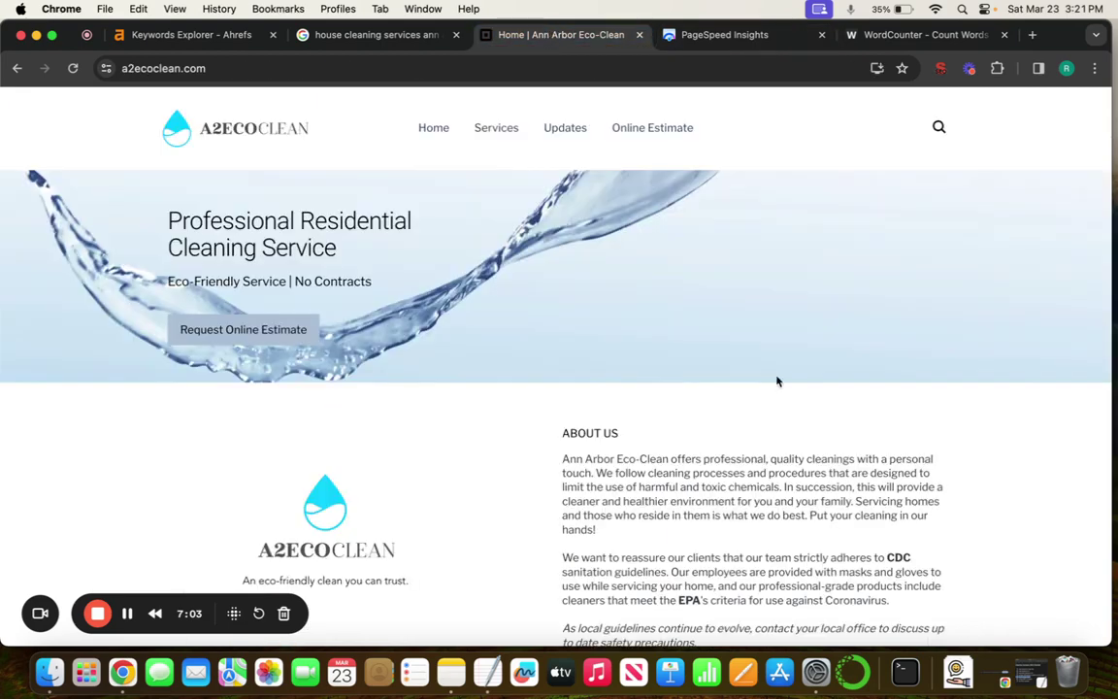
{"action": "left_click", "coordinate": [1032, 669]}
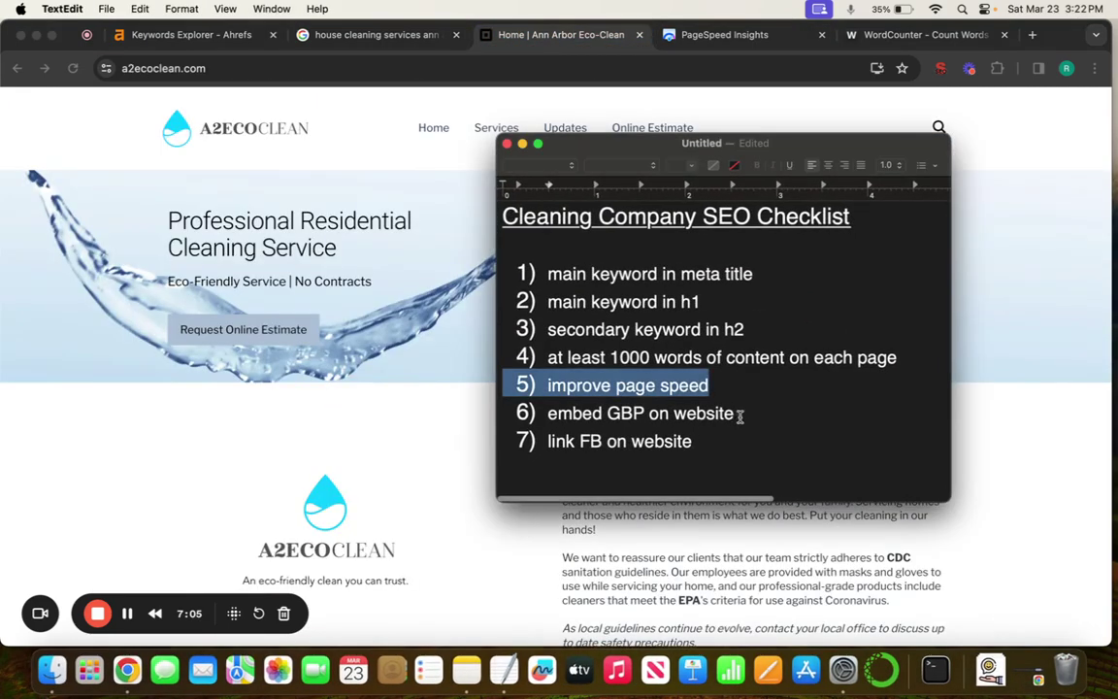
{"action": "left_click_drag", "start_coordinate": [735, 416], "coordinate": [514, 404]}
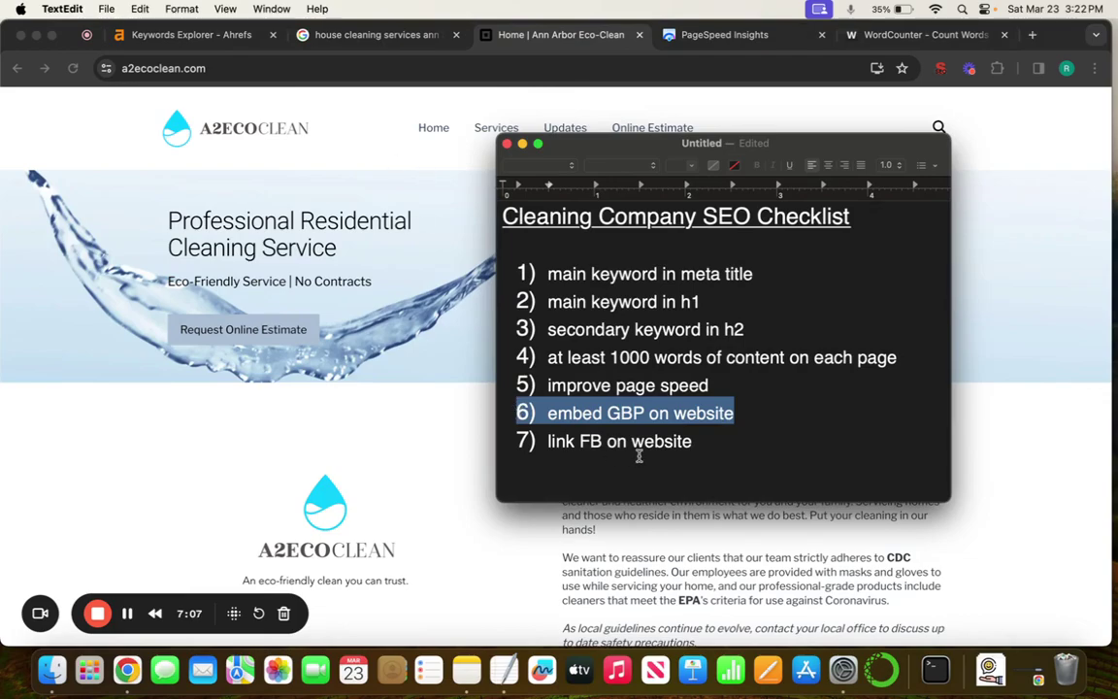
- Review Google's local businesses map for 'house cleaning services ann arbor', then return to Eco-Clean
{"action": "left_click", "coordinate": [392, 414]}
{"action": "left_click", "coordinate": [403, 39]}
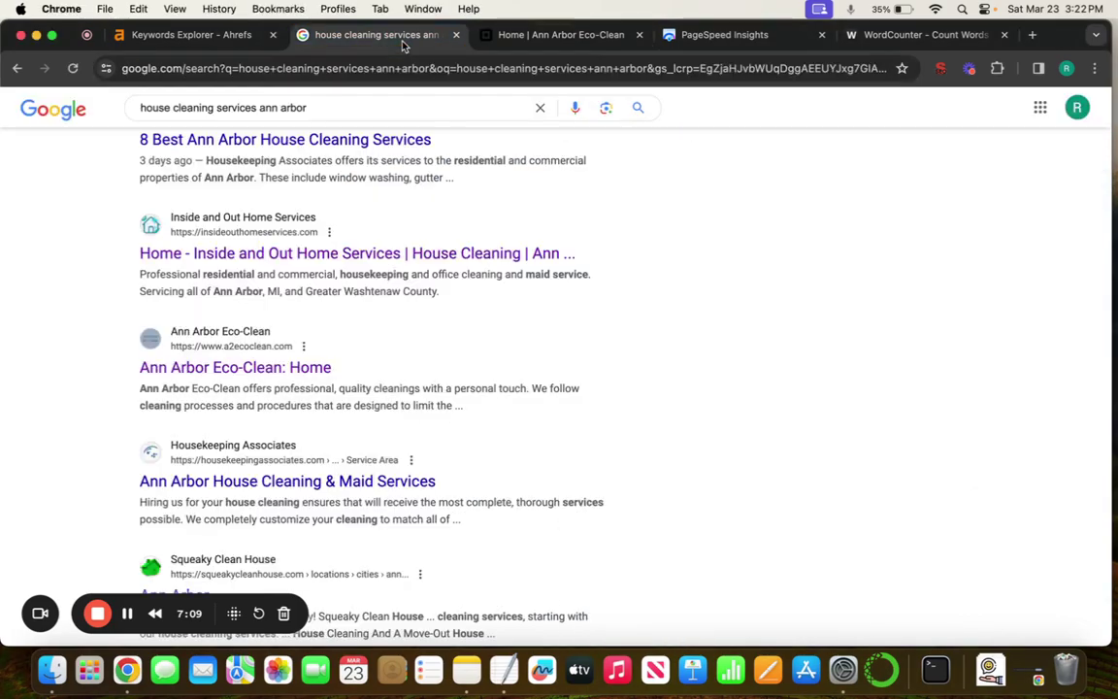
{"action": "scroll", "coordinate": [466, 429], "scroll_direction": "up", "scroll_amount": 5}
{"action": "scroll", "coordinate": [466, 429], "scroll_direction": "up", "scroll_amount": 5}
{"action": "scroll", "coordinate": [449, 405], "scroll_direction": "up", "scroll_amount": 5}
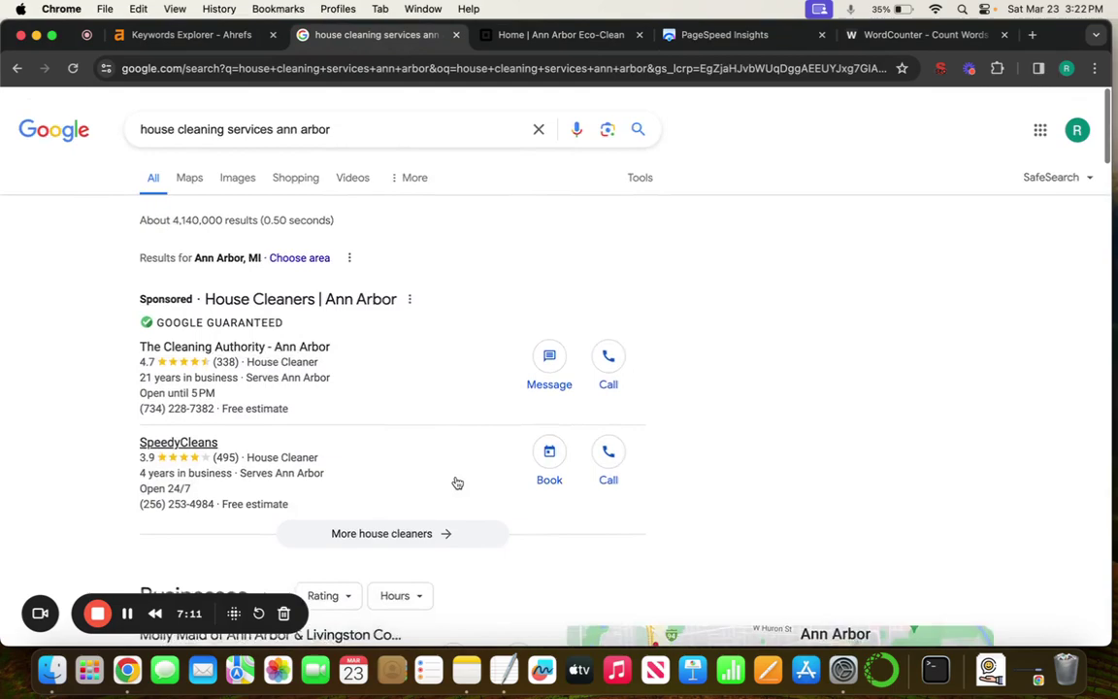
{"action": "scroll", "coordinate": [457, 483], "scroll_direction": "down", "scroll_amount": 5}
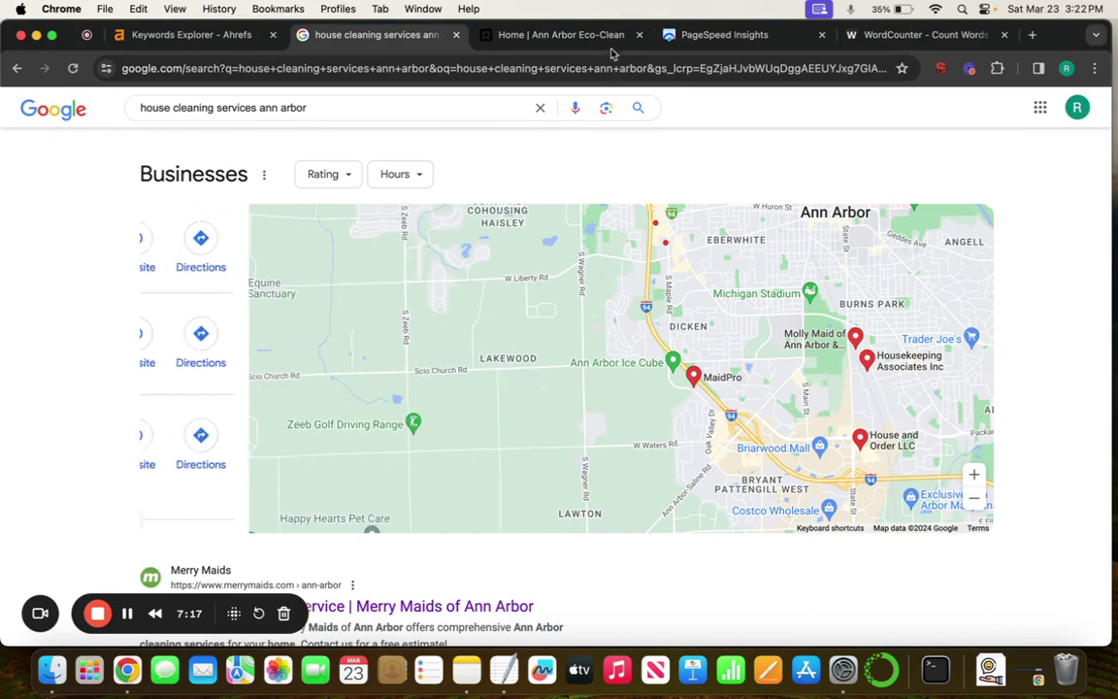
{"action": "left_click", "coordinate": [572, 35]}
- Pan the embedded Ann Arbor map beside the business hours on Eco-Clean's homepage
{"action": "scroll", "coordinate": [485, 524], "scroll_direction": "down", "scroll_amount": 15}
{"action": "scroll", "coordinate": [505, 465], "scroll_direction": "down", "scroll_amount": 2}
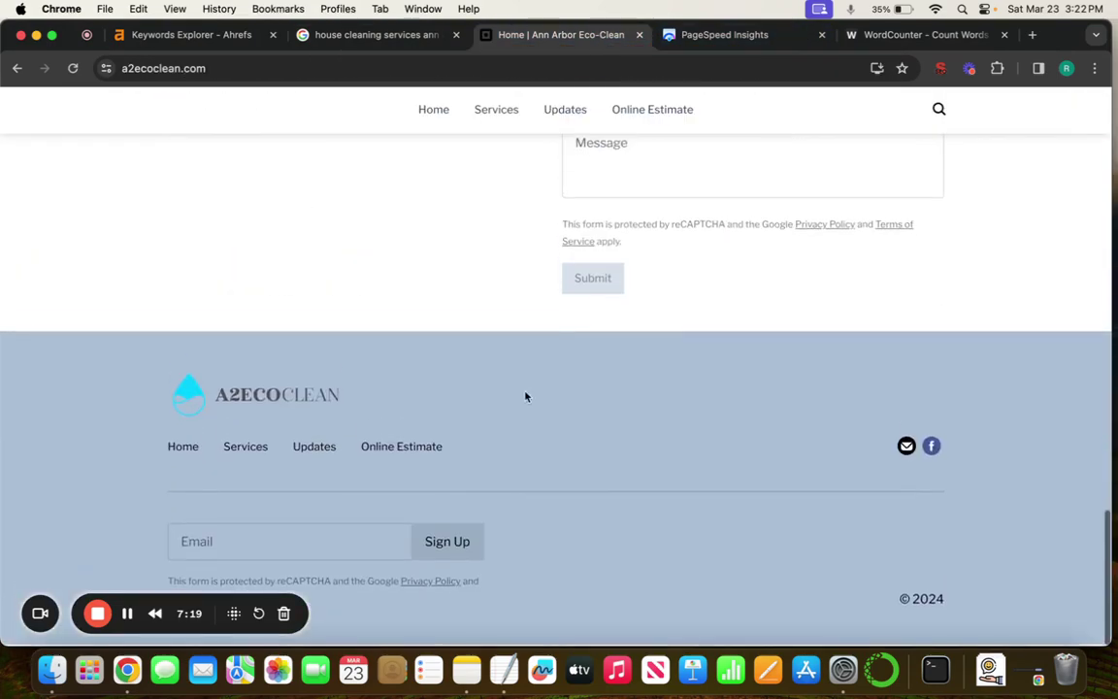
{"action": "scroll", "coordinate": [437, 349], "scroll_direction": "up", "scroll_amount": 5}
{"action": "scroll", "coordinate": [369, 291], "scroll_direction": "up", "scroll_amount": 1}
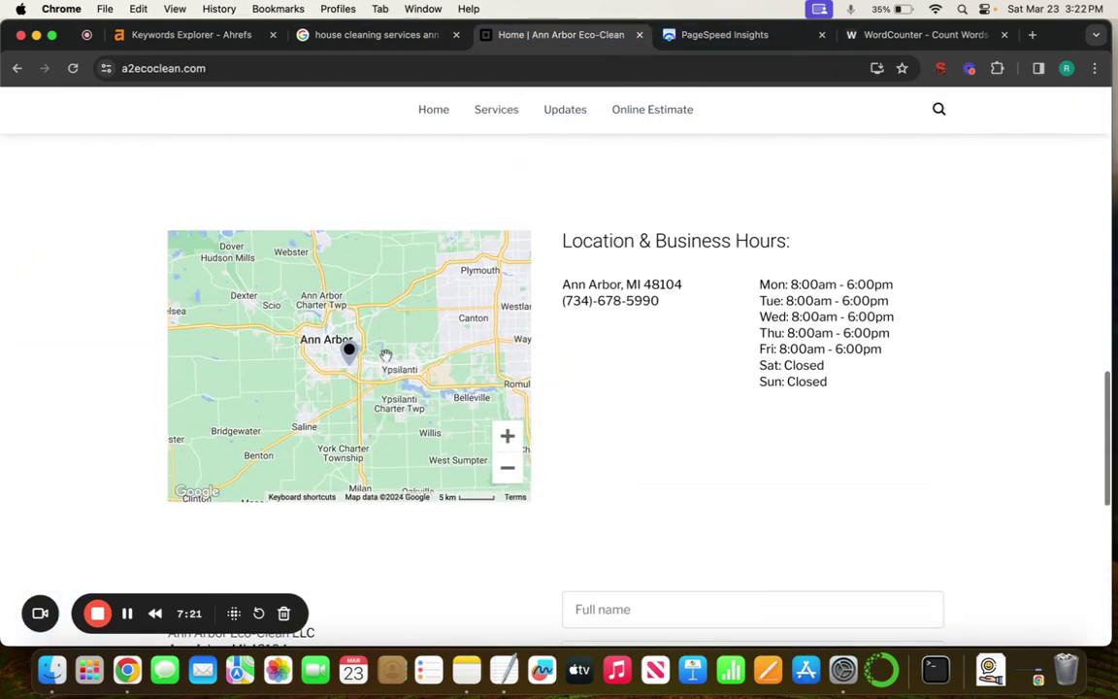
{"action": "mouse_move", "coordinate": [358, 349]}
{"action": "left_mouse_down"}
{"action": "mouse_move", "coordinate": [407, 327]}
{"action": "mouse_move", "coordinate": [353, 340]}
{"action": "left_mouse_up"}
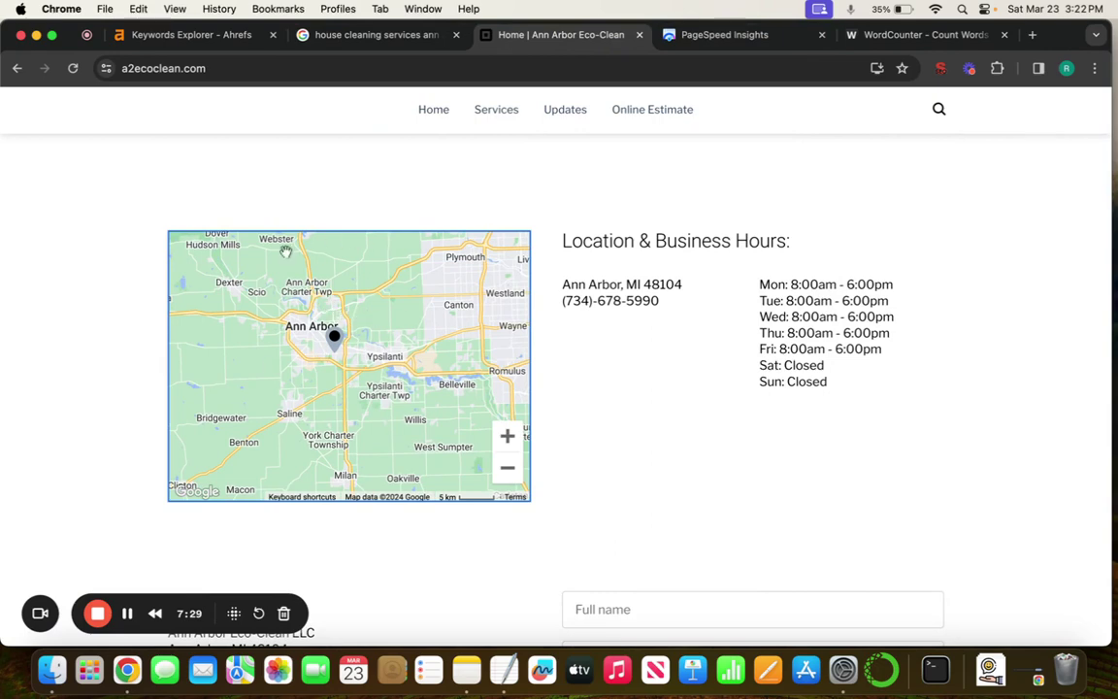
- Compare it with Google's businesses map, then scroll down to the footer's Facebook link
{"action": "left_click", "coordinate": [389, 34]}
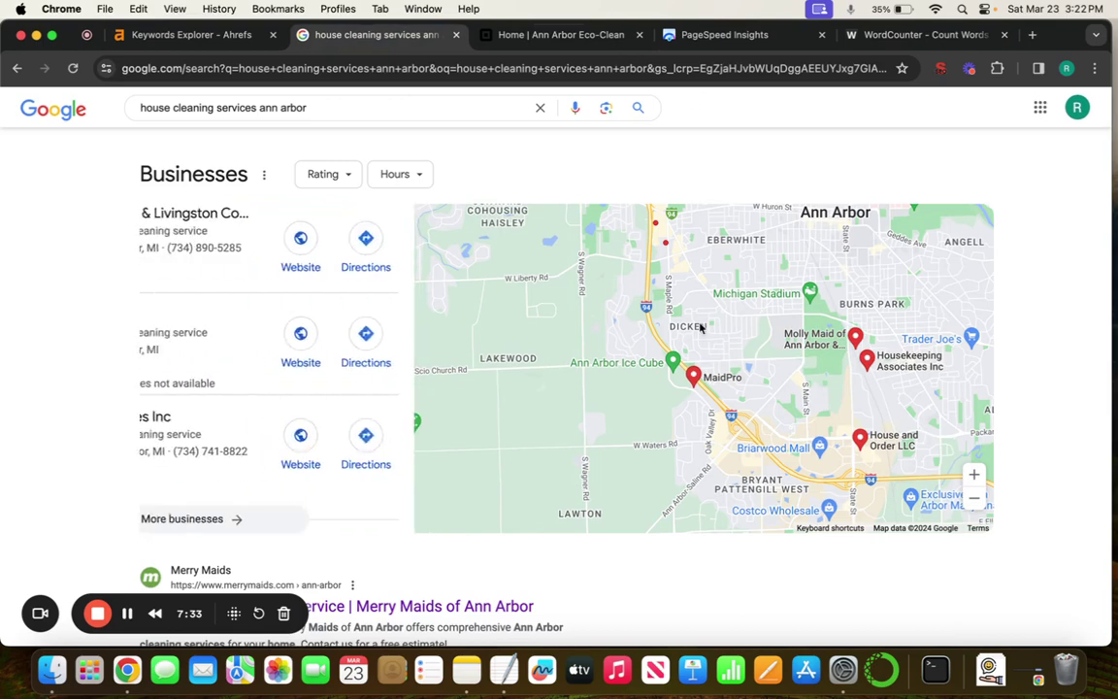
{"action": "left_click", "coordinate": [548, 36]}
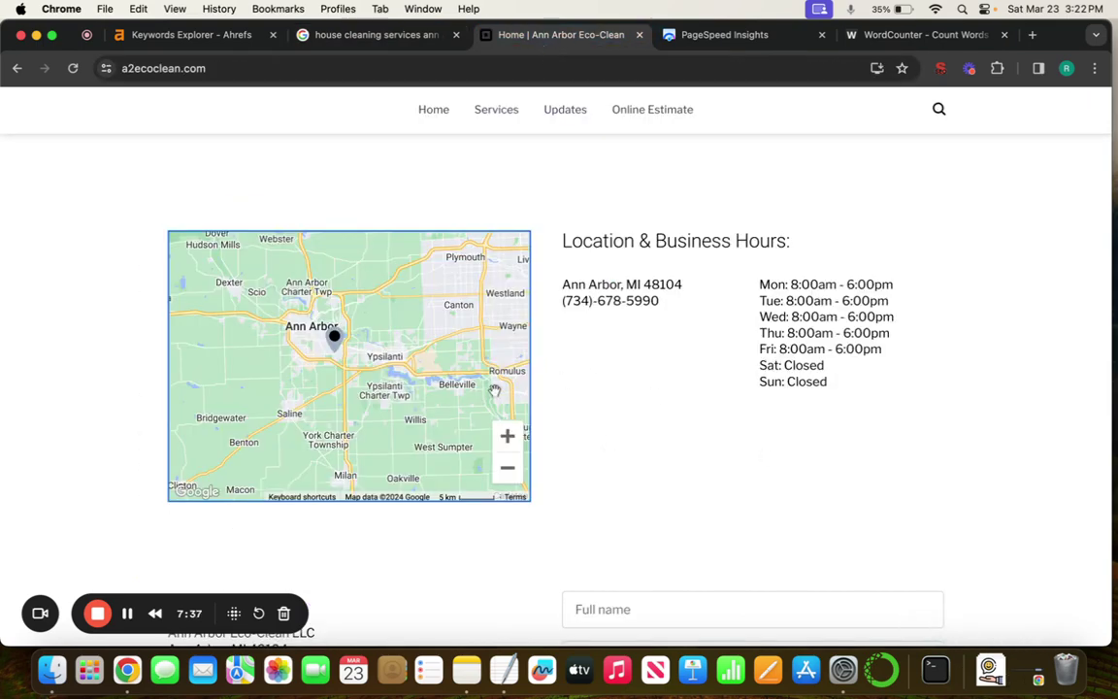
{"action": "scroll", "coordinate": [521, 433], "scroll_direction": "down", "scroll_amount": 2}
{"action": "scroll", "coordinate": [521, 433], "scroll_direction": "down", "scroll_amount": 4}
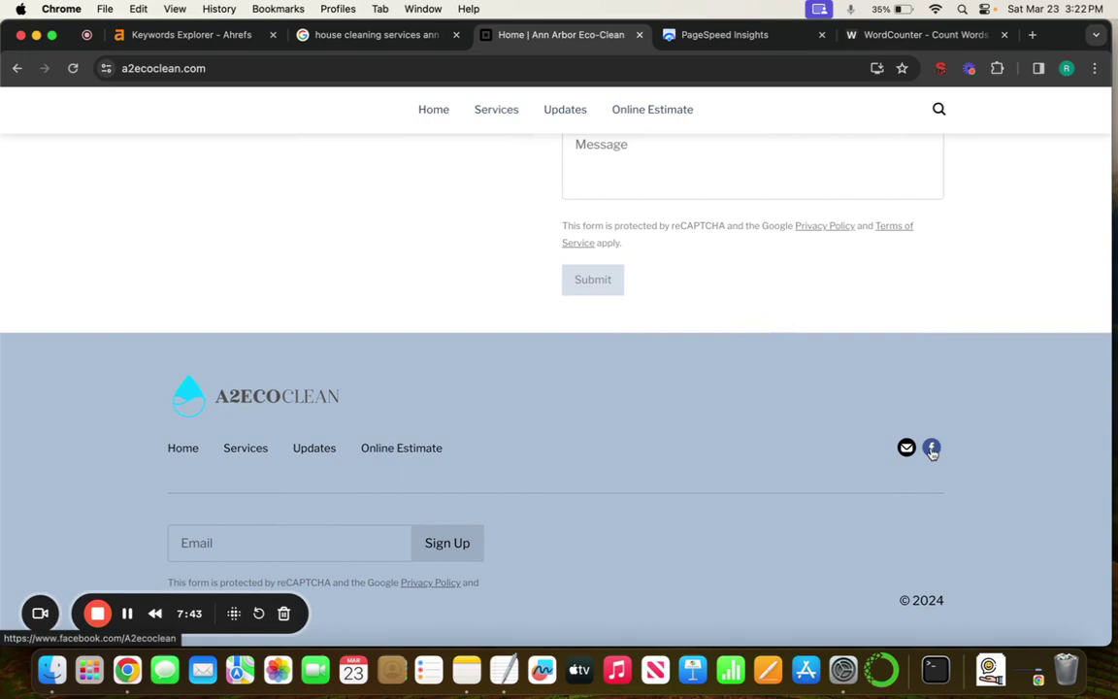
{"action": "scroll", "coordinate": [502, 354], "scroll_direction": "up", "scroll_amount": 10}
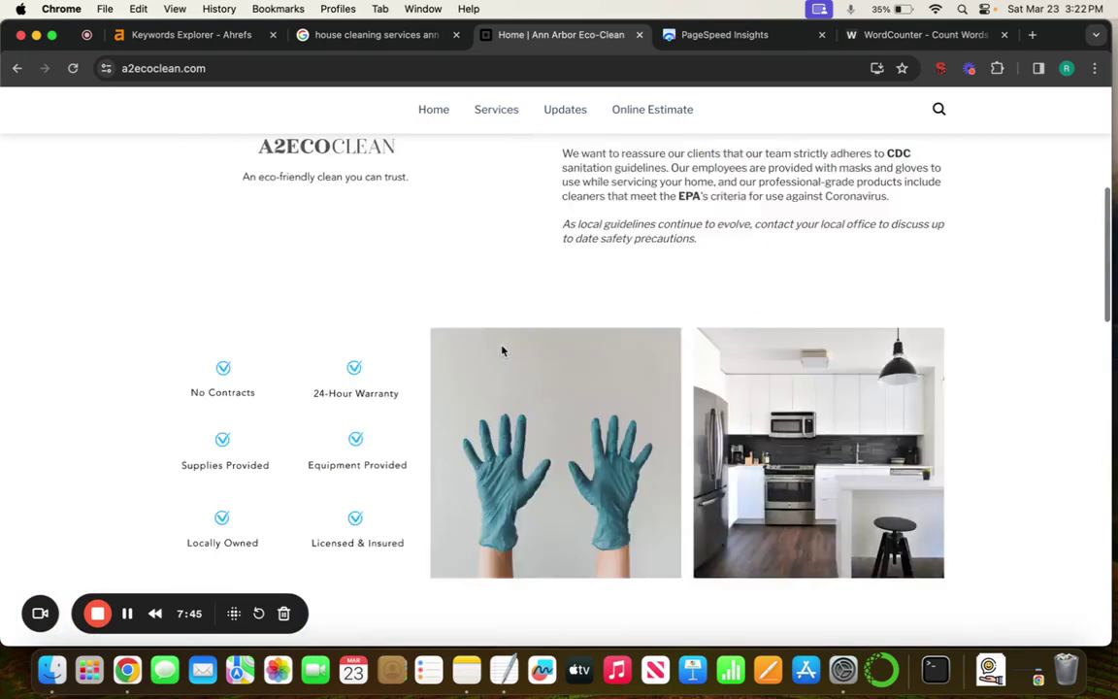
{"action": "scroll", "coordinate": [502, 350], "scroll_direction": "up", "scroll_amount": 5}
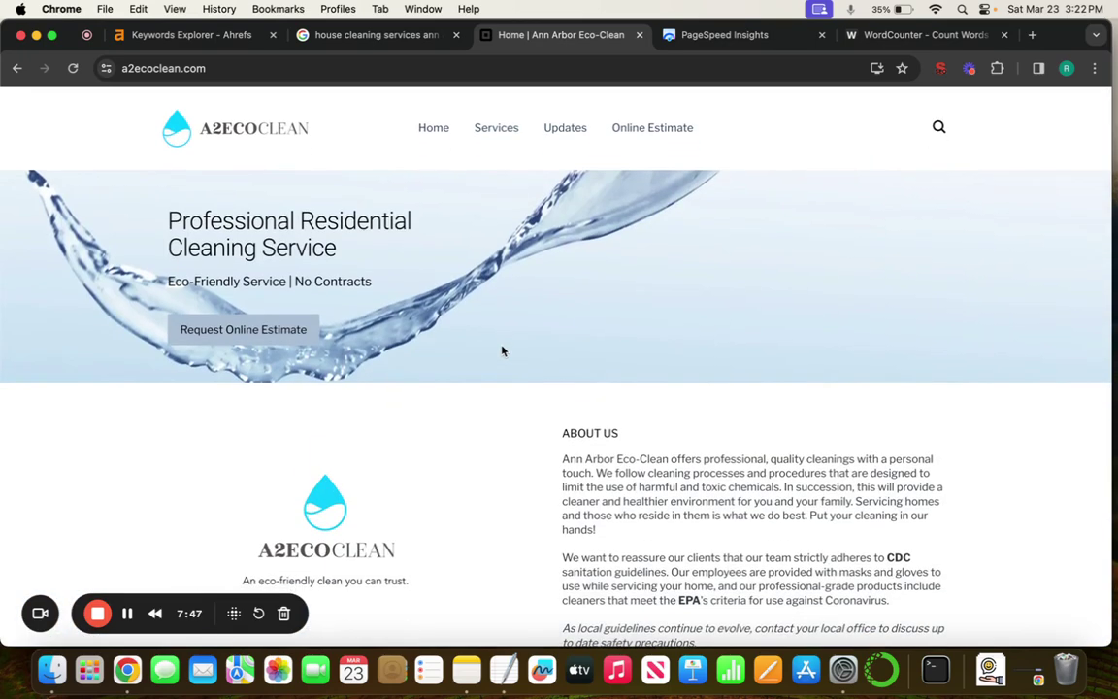